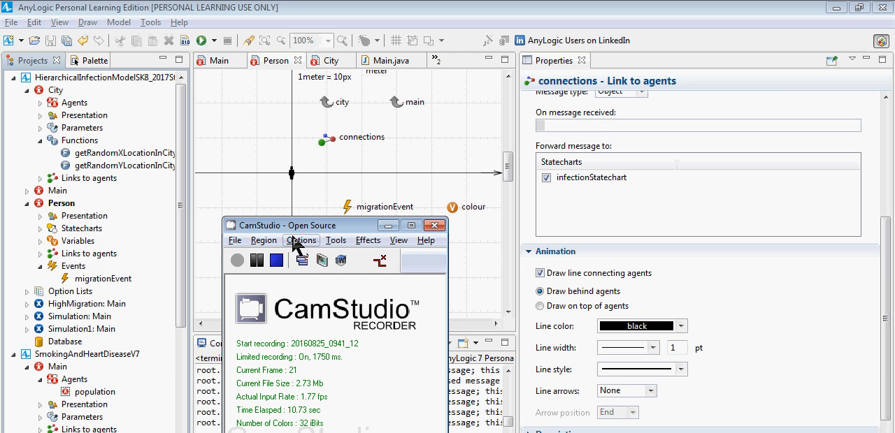
Step: Close all open models, saving the changes to HierarchicalInfectionModelSK8_2017Step3Complete
{"action": "right_click", "coordinate": [77, 79]}
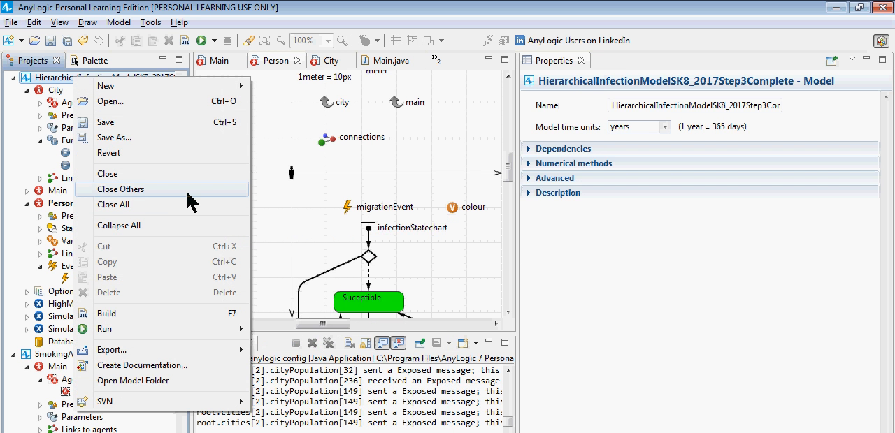
{"action": "left_click", "coordinate": [13, 22]}
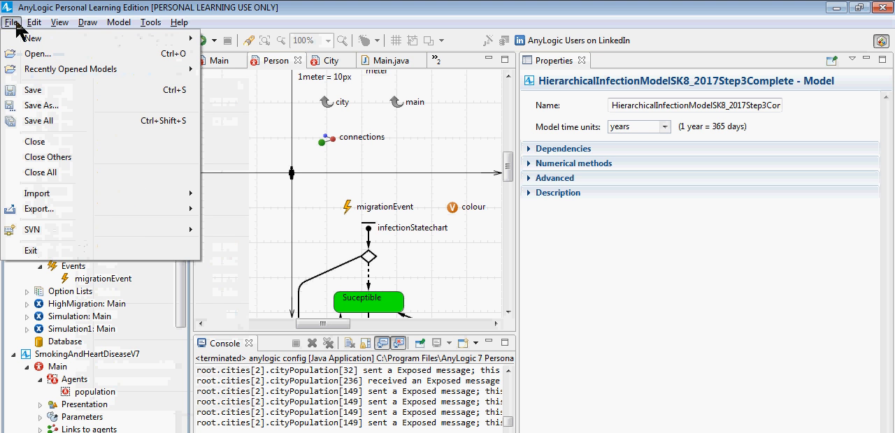
{"action": "left_click", "coordinate": [54, 175]}
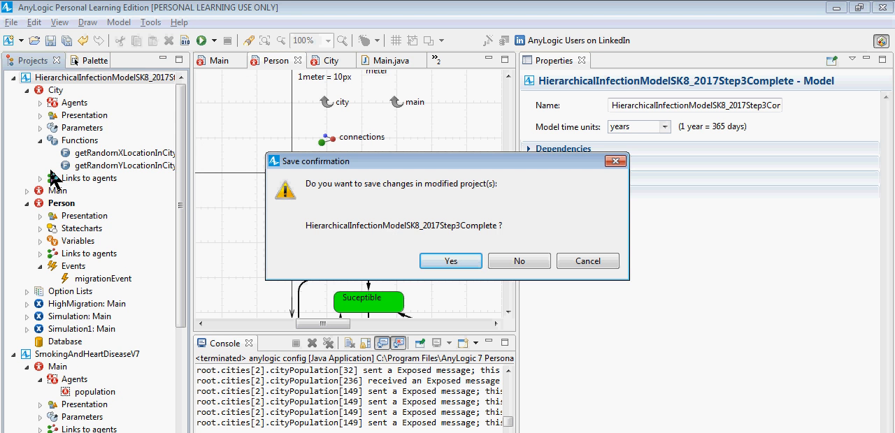
{"action": "key", "text": "Return"}
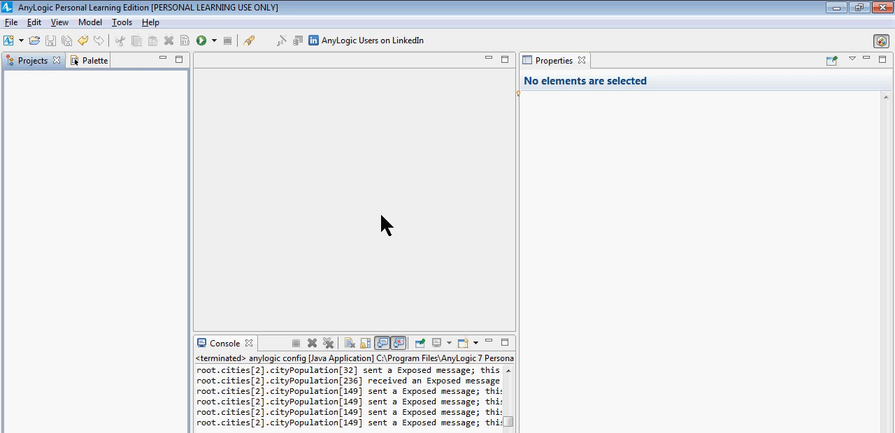
Step: Create a new model named BeginningGISFoodEnvironment in the default location
{"action": "left_click", "coordinate": [521, 103]}
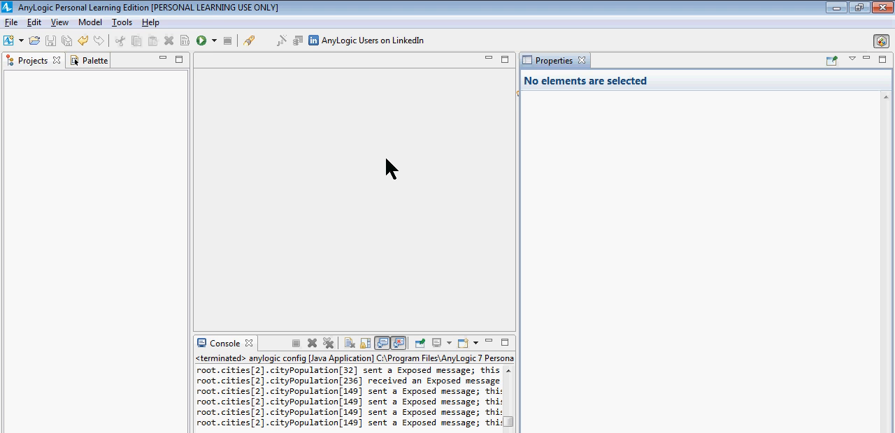
{"action": "left_click", "coordinate": [11, 22]}
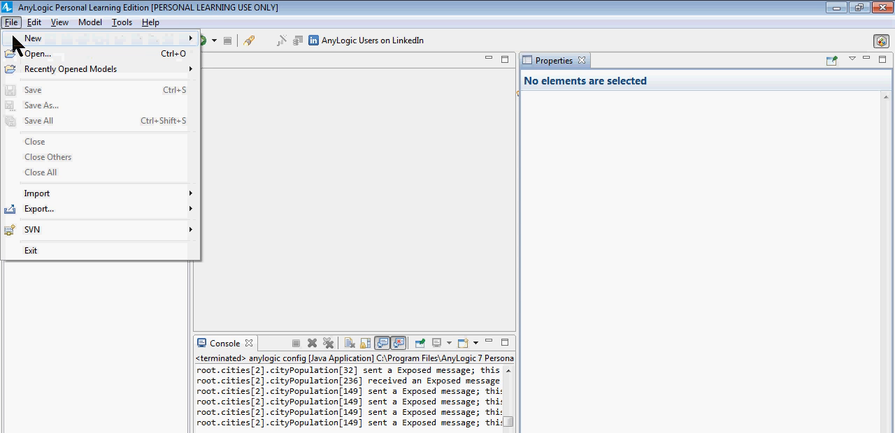
{"action": "mouse_move", "coordinate": [196, 37]}
{"action": "left_click", "coordinate": [227, 41]}
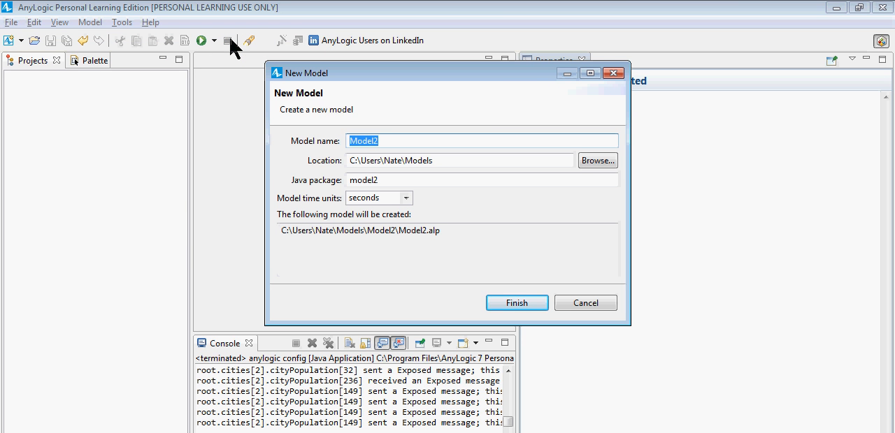
{"action": "type", "text": "Beginn"}
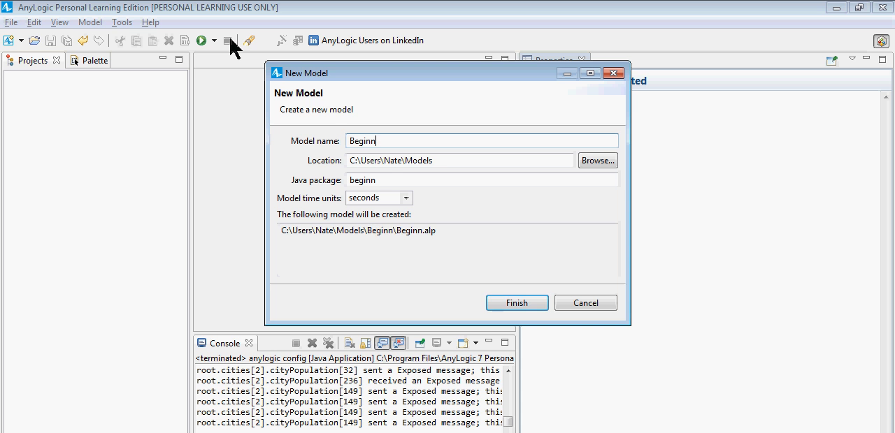
{"action": "type", "text": "ing"}
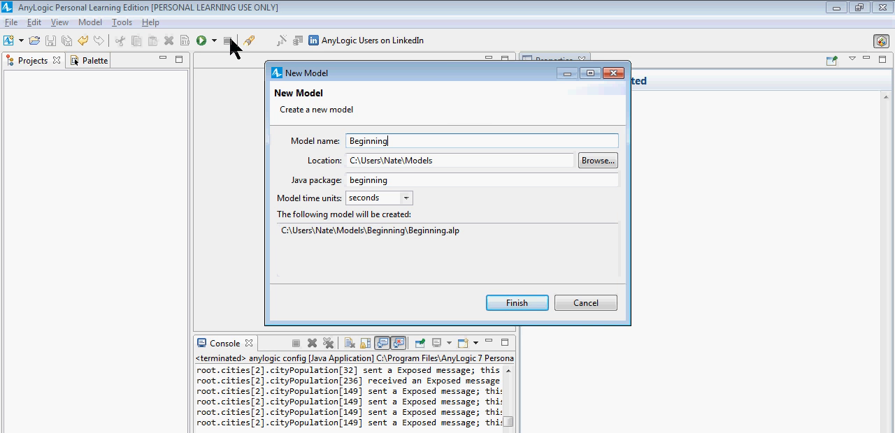
{"action": "type", "text": "GISFood"}
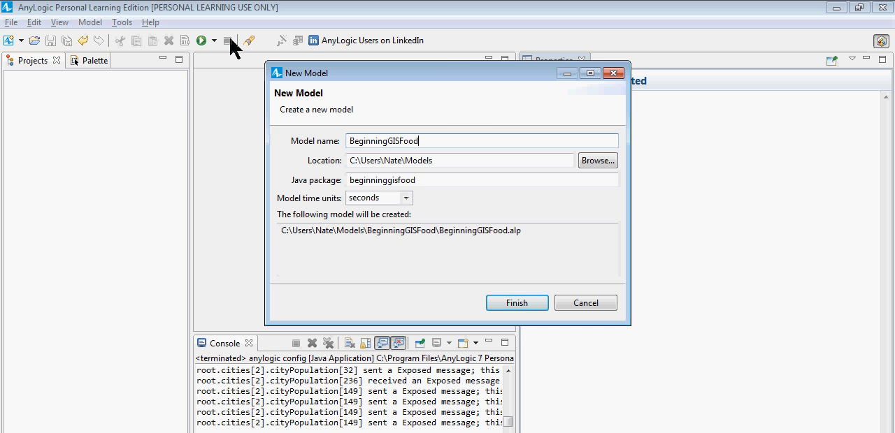
{"action": "type", "text": "Environment"}
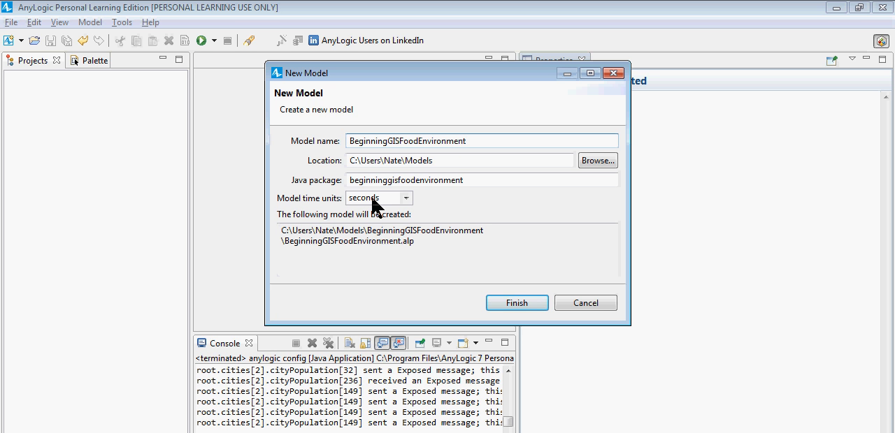
{"action": "left_click", "coordinate": [525, 305]}
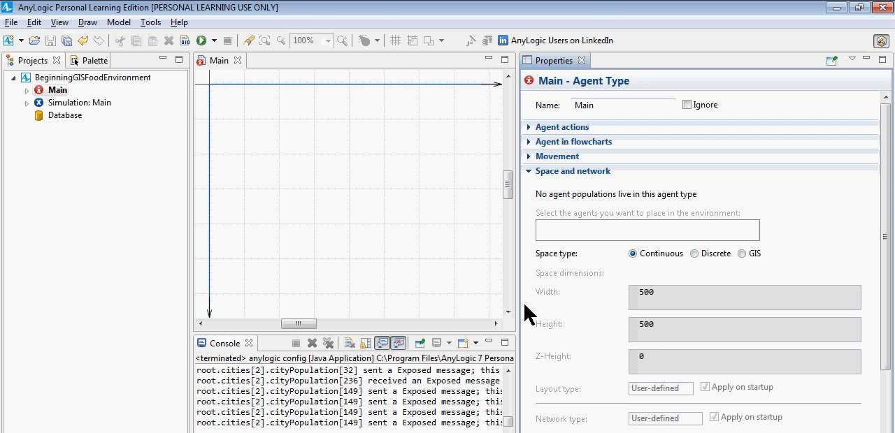
Step: Set the time units of the BeginningGISFoodEnvironment model to days
{"action": "left_click", "coordinate": [90, 61]}
{"action": "left_click", "coordinate": [31, 61]}
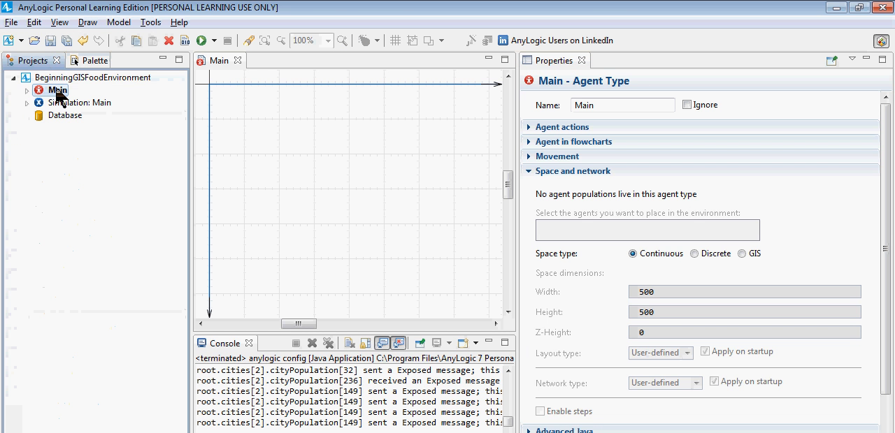
{"action": "left_click", "coordinate": [56, 78]}
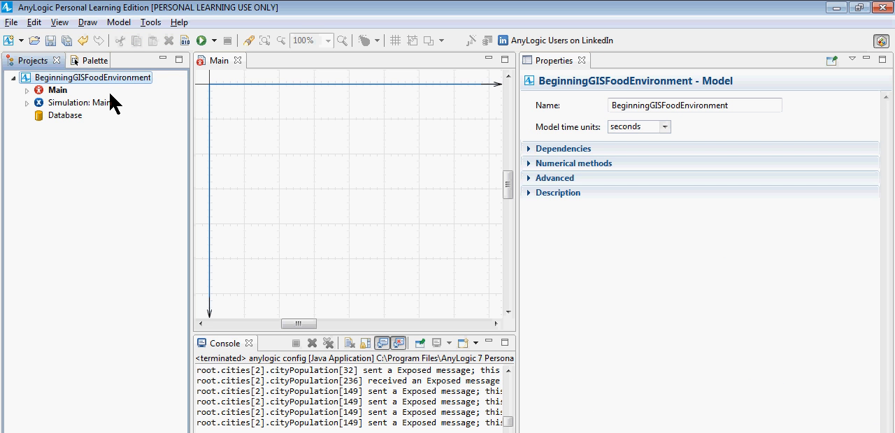
{"action": "left_click", "coordinate": [664, 127]}
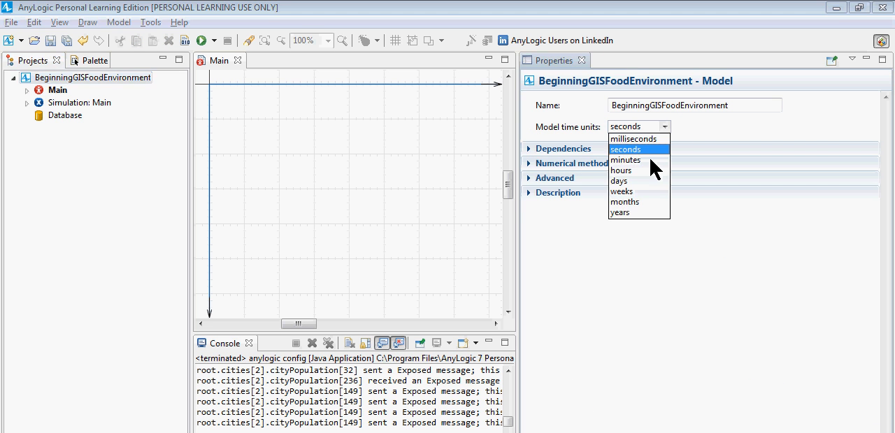
{"action": "left_click", "coordinate": [633, 180]}
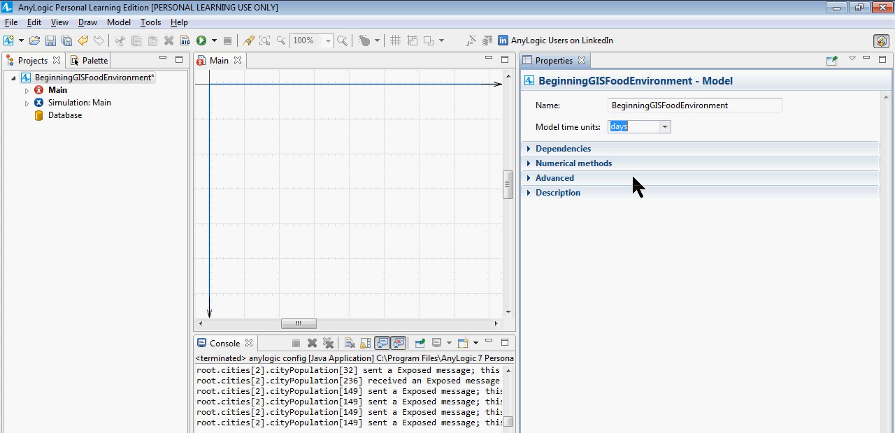
Step: Examine the model's numerical methods settings, including its fixed time step
{"action": "left_click", "coordinate": [146, 79]}
{"action": "left_click", "coordinate": [535, 165]}
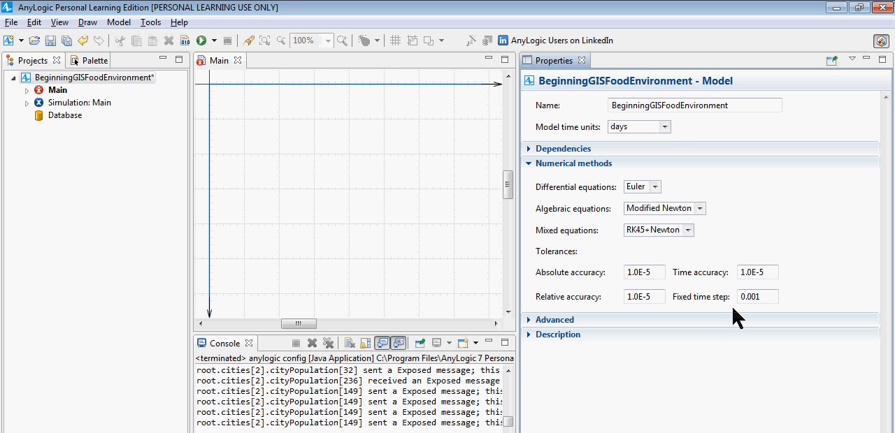
{"action": "left_click", "coordinate": [761, 299]}
{"action": "left_click", "coordinate": [66, 77]}
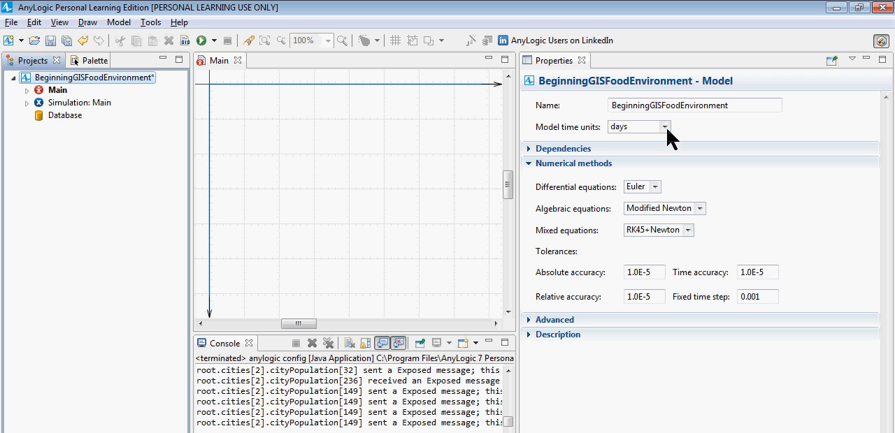
Step: Widen the diagram canvas and add a new agent type named Home to the model, created from scratch
{"action": "left_click", "coordinate": [520, 113]}
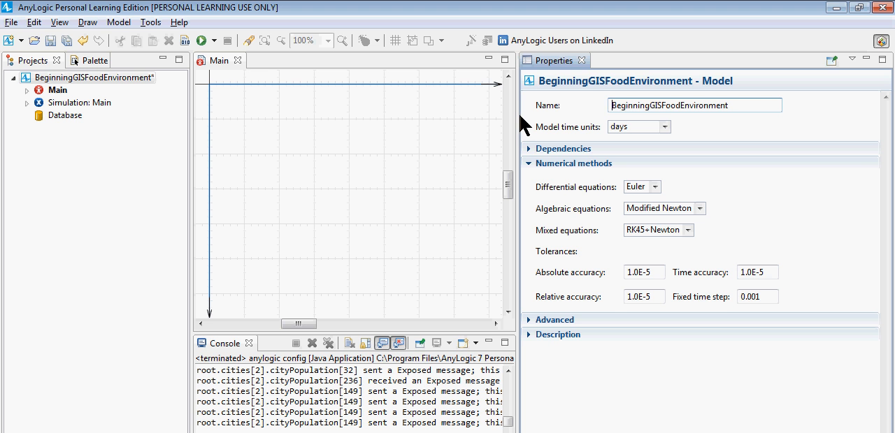
{"action": "left_click_drag", "start_coordinate": [518, 116], "coordinate": [682, 103]}
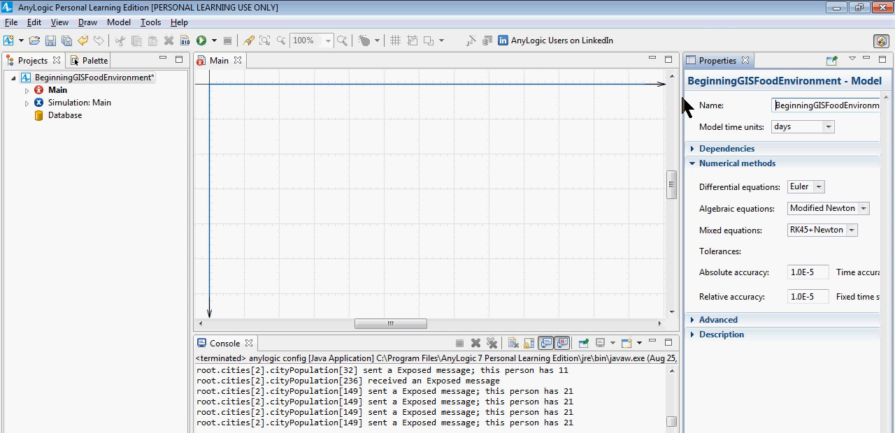
{"action": "right_click", "coordinate": [61, 79]}
{"action": "mouse_move", "coordinate": [206, 89]}
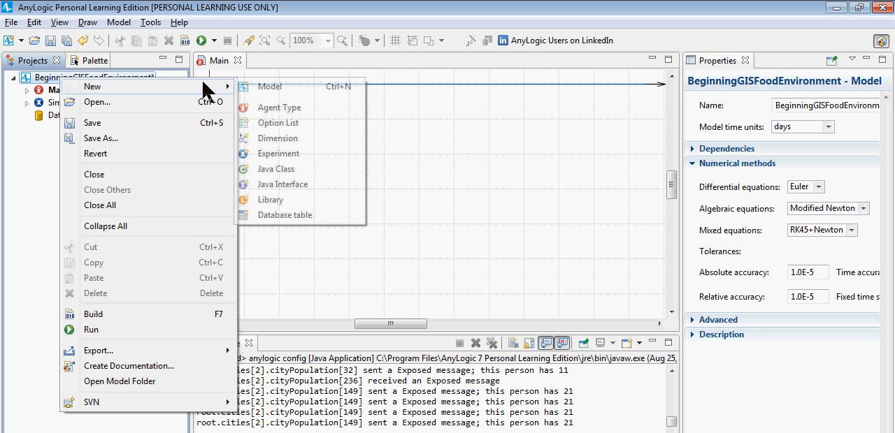
{"action": "left_click", "coordinate": [288, 112]}
{"action": "type", "text": "Home"}
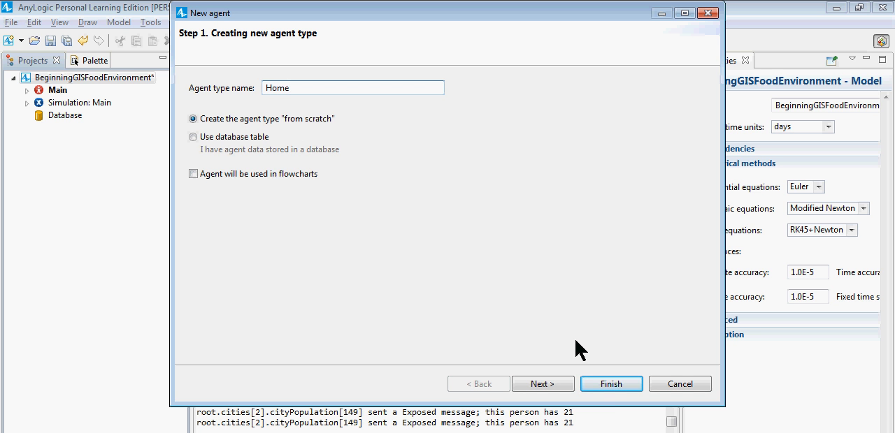
{"action": "left_click", "coordinate": [598, 385]}
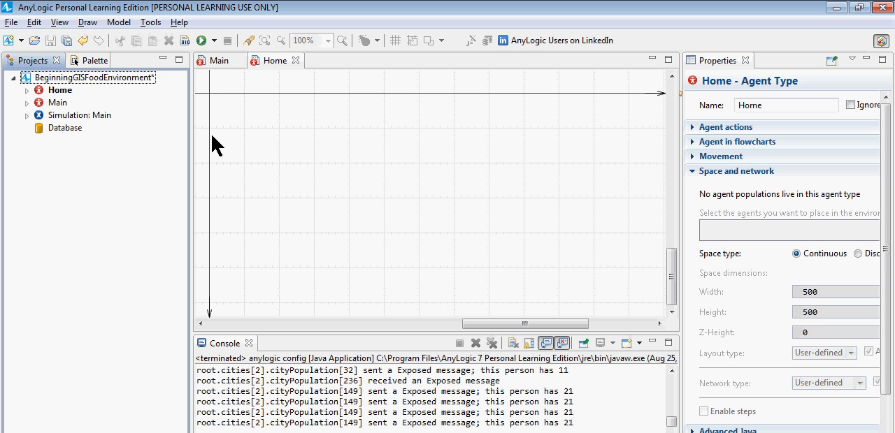
Step: Place the House picture at the origin of the Home agent's diagram
{"action": "left_click", "coordinate": [88, 65]}
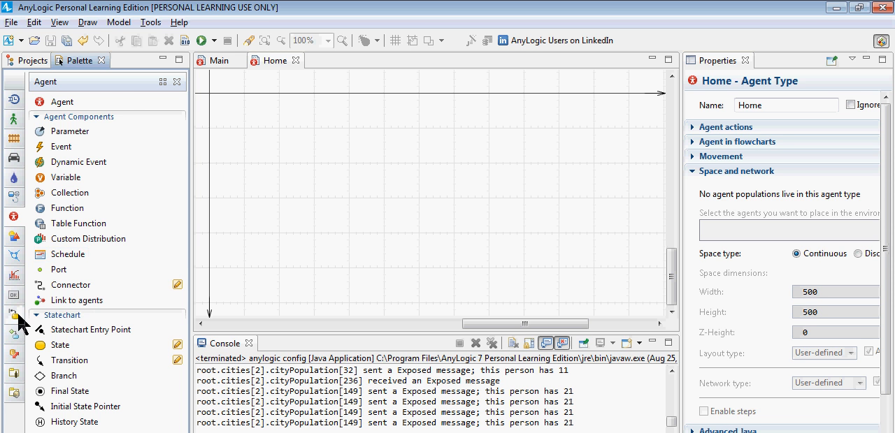
{"action": "left_click", "coordinate": [17, 375]}
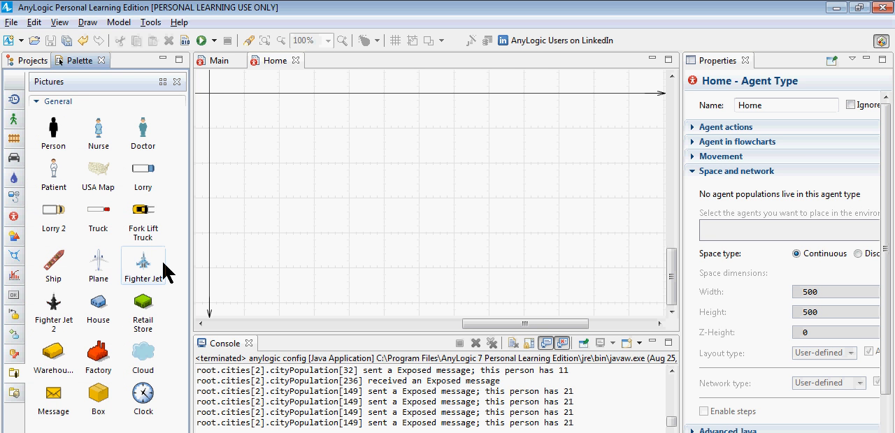
{"action": "left_click_drag", "start_coordinate": [96, 310], "coordinate": [210, 96]}
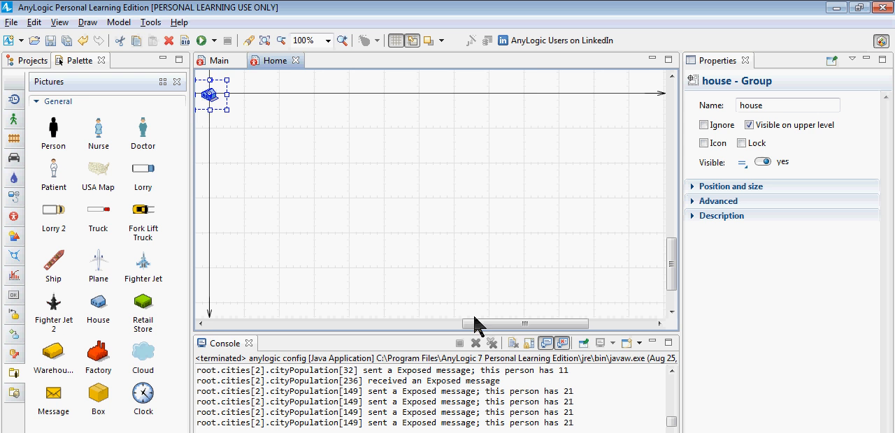
{"action": "left_click_drag", "start_coordinate": [474, 323], "coordinate": [426, 323]}
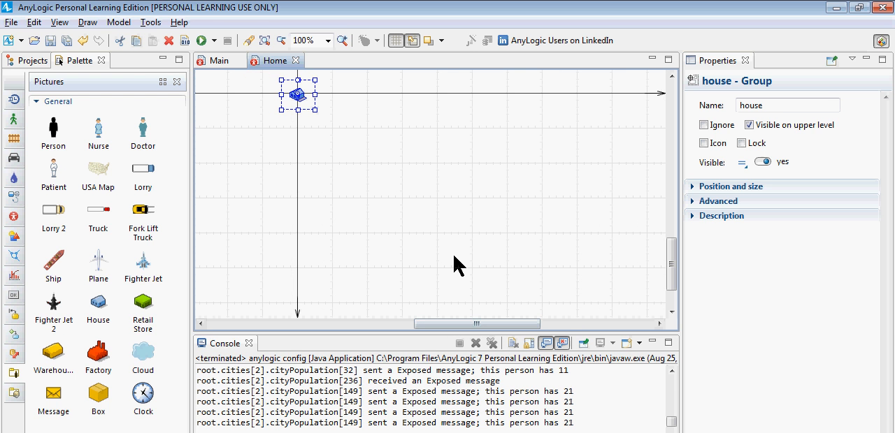
Step: Set both Scale X and Scale Y of the house picture to 0.5
{"action": "left_click", "coordinate": [699, 202]}
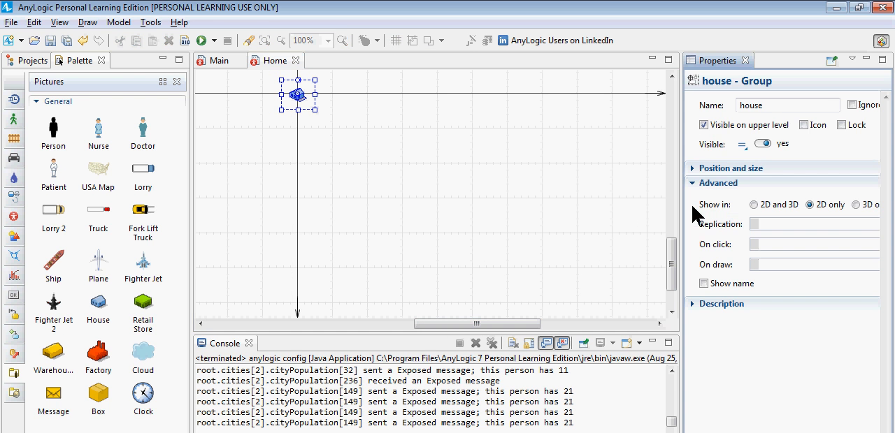
{"action": "left_click", "coordinate": [699, 169]}
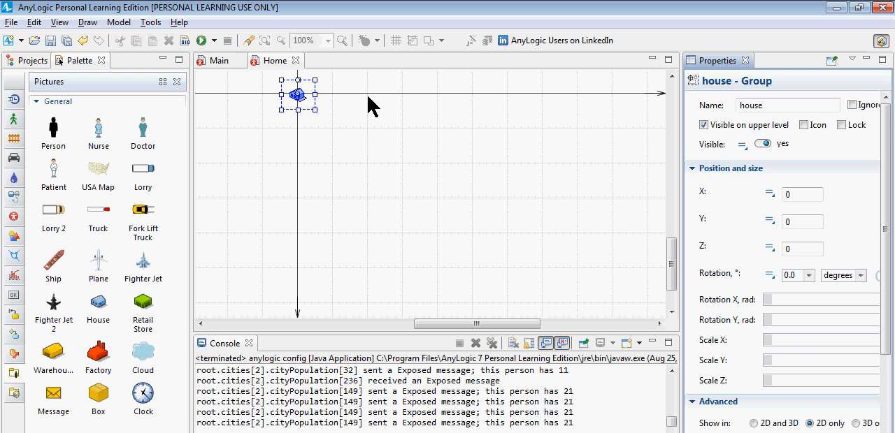
{"action": "left_click", "coordinate": [788, 342]}
{"action": "type", "text": "0.5"}
{"action": "left_click", "coordinate": [796, 359]}
{"action": "type", "text": "0.5"}
{"action": "left_click", "coordinate": [501, 190]}
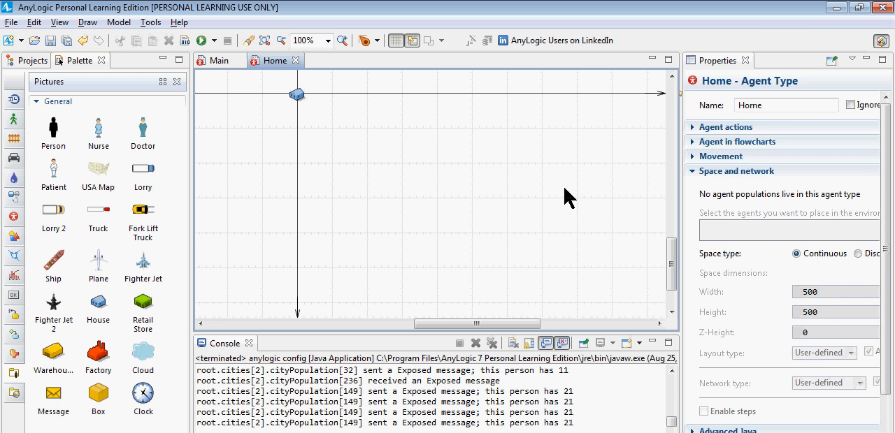
{"action": "left_click", "coordinate": [300, 96]}
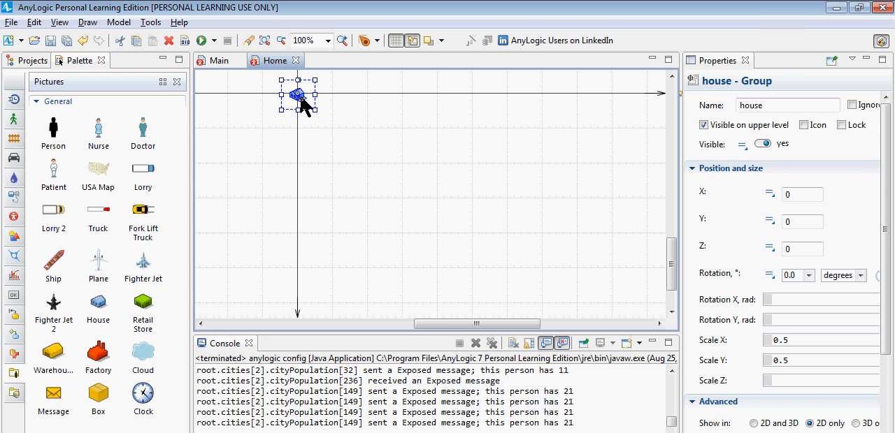
{"action": "left_click", "coordinate": [799, 367]}
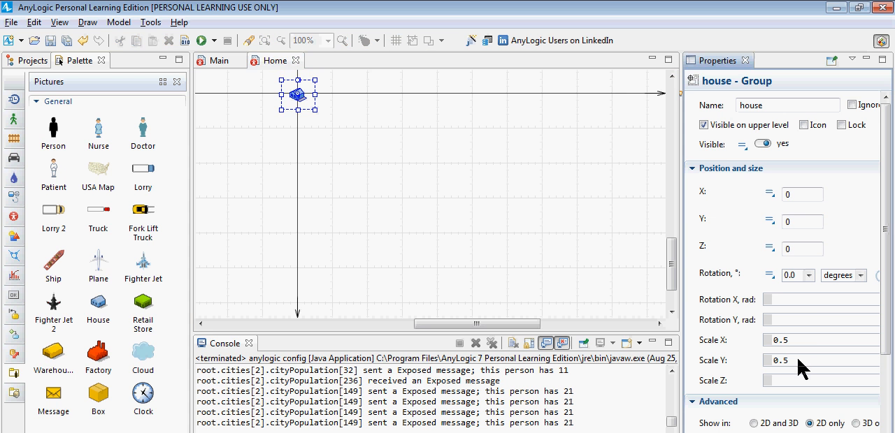
{"action": "left_click", "coordinate": [465, 194]}
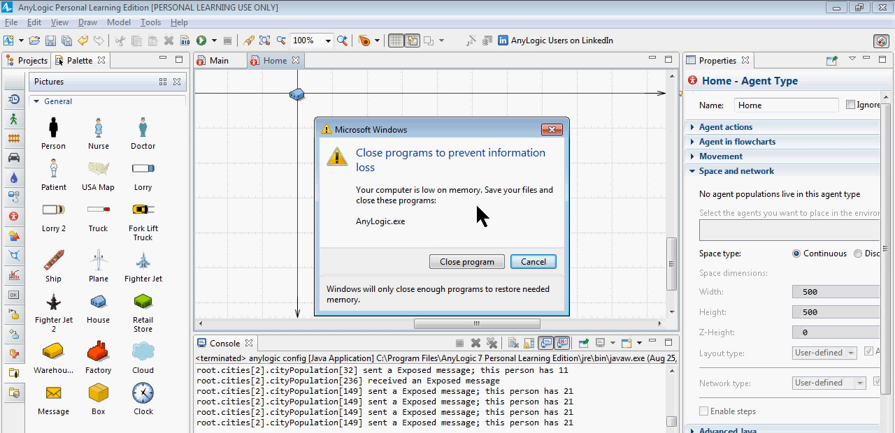
Step: Dismiss the low-memory warning without closing the program and return to the Home agent's diagram
{"action": "key", "text": "Escape"}
{"action": "key", "text": "alt+Tab"}
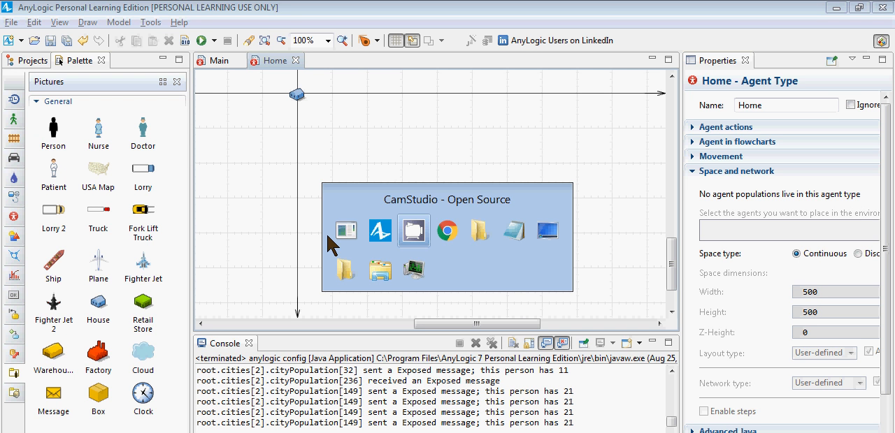
{"action": "key", "text": "alt+Tab"}
{"action": "key", "text": "alt+Tab"}
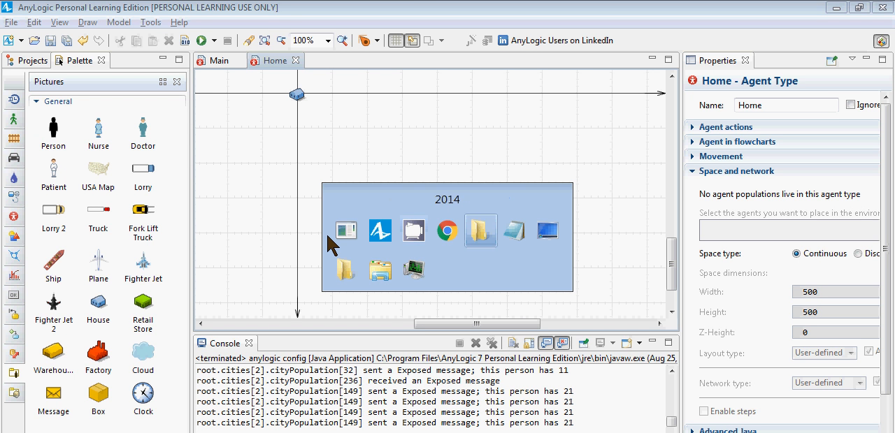
{"action": "key", "text": "alt+Tab"}
{"action": "key", "text": "alt+shift+Tab"}
{"action": "key", "text": "alt+shift+Tab"}
{"action": "key", "text": "alt+shift+Tab"}
{"action": "key", "text": "alt+shift+Tab"}
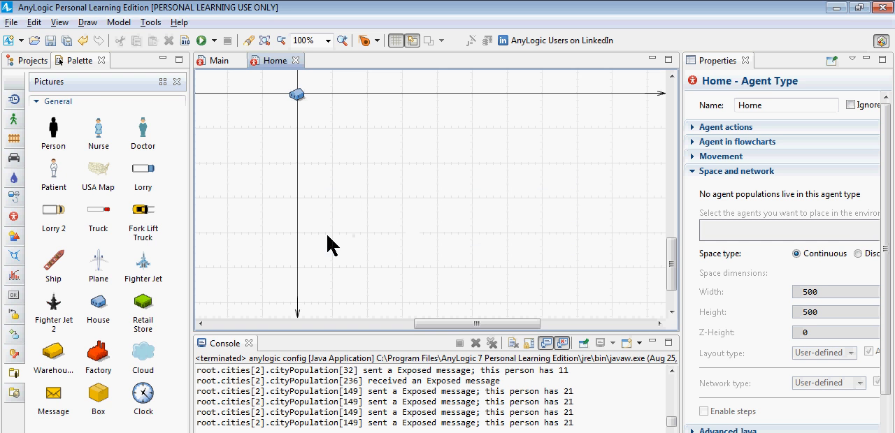
Step: Add a new agent type named ConvenienceStore to the BeginningGISFoodEnvironment model, created from scratch
{"action": "left_click", "coordinate": [32, 60]}
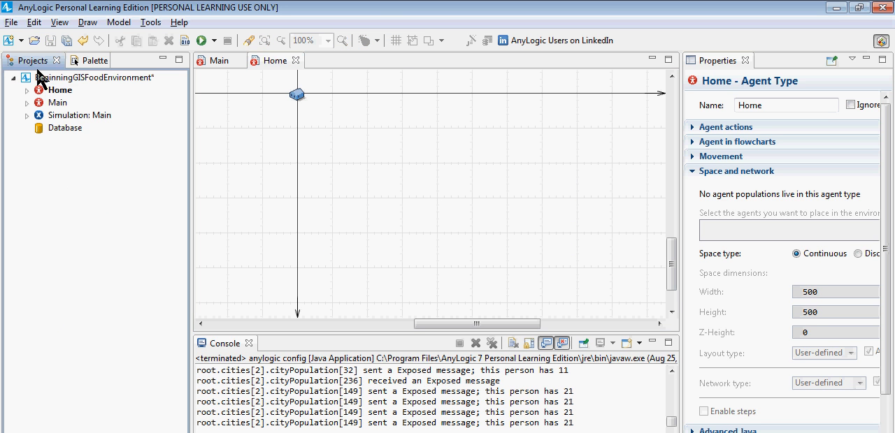
{"action": "right_click", "coordinate": [50, 80]}
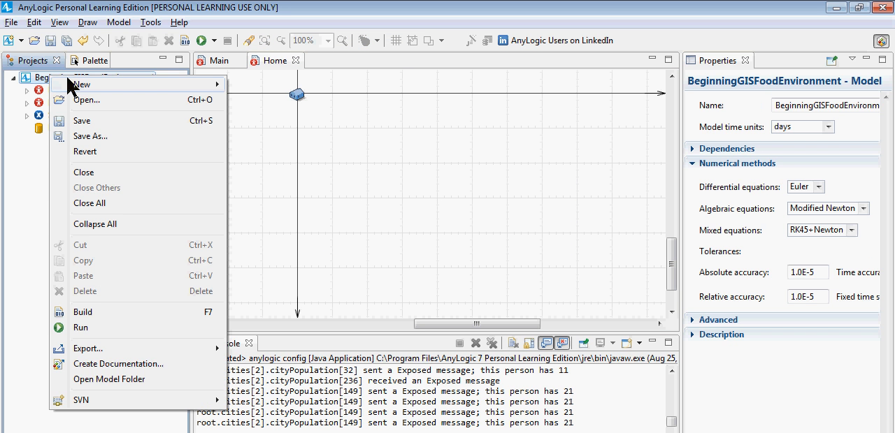
{"action": "mouse_move", "coordinate": [76, 83]}
{"action": "left_click", "coordinate": [271, 109]}
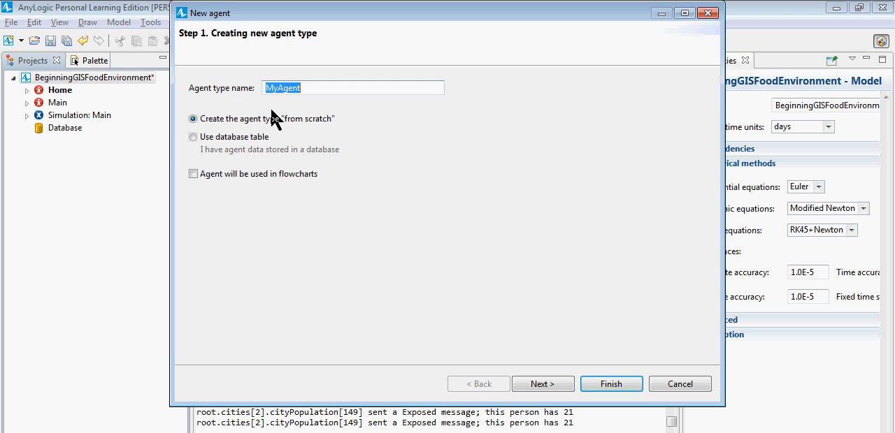
{"action": "type", "text": "Convenience"}
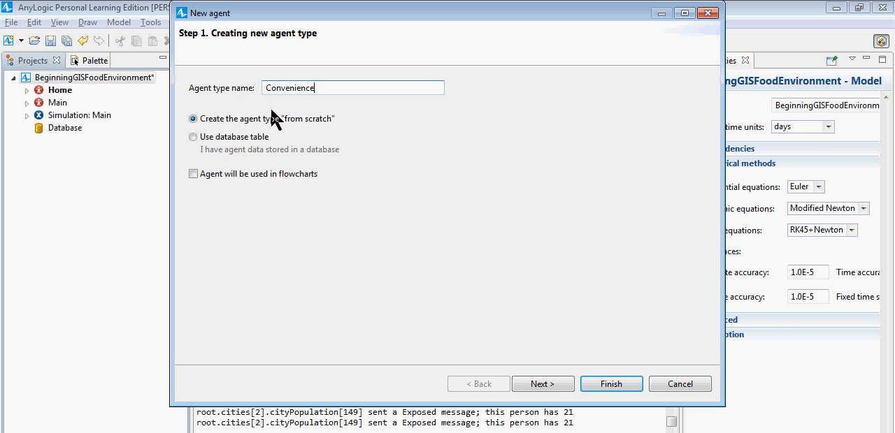
{"action": "type", "text": "Store"}
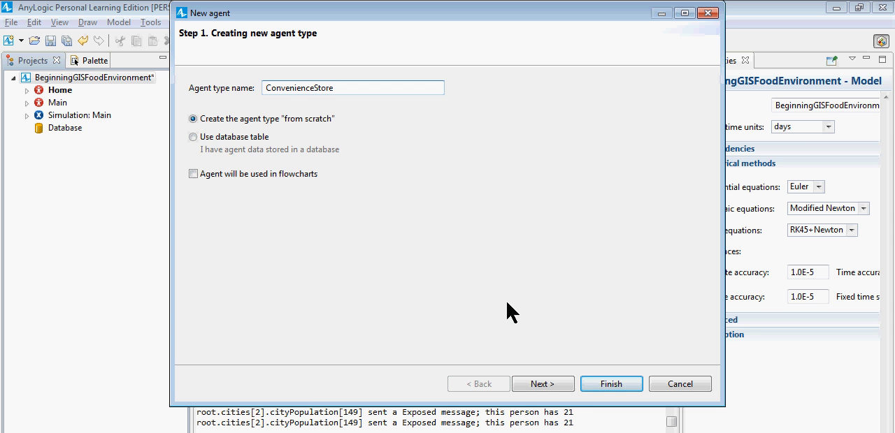
{"action": "left_click", "coordinate": [595, 389]}
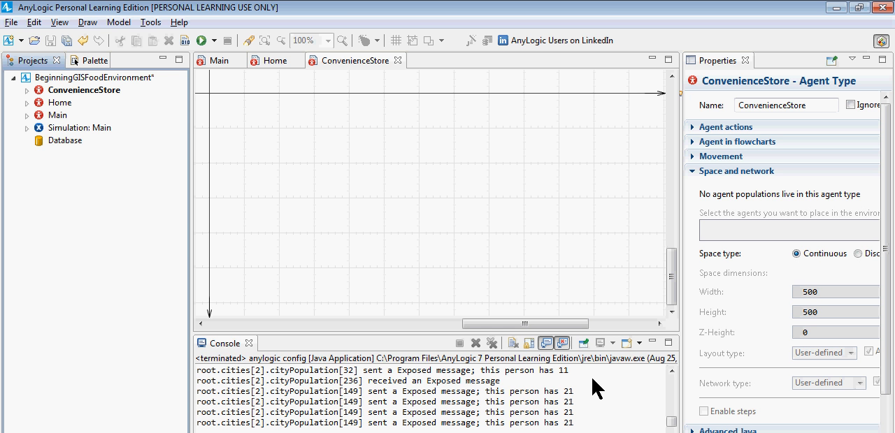
Step: Place the Retail Store picture at the origin of the ConvenienceStore agent's diagram
{"action": "left_click", "coordinate": [67, 90]}
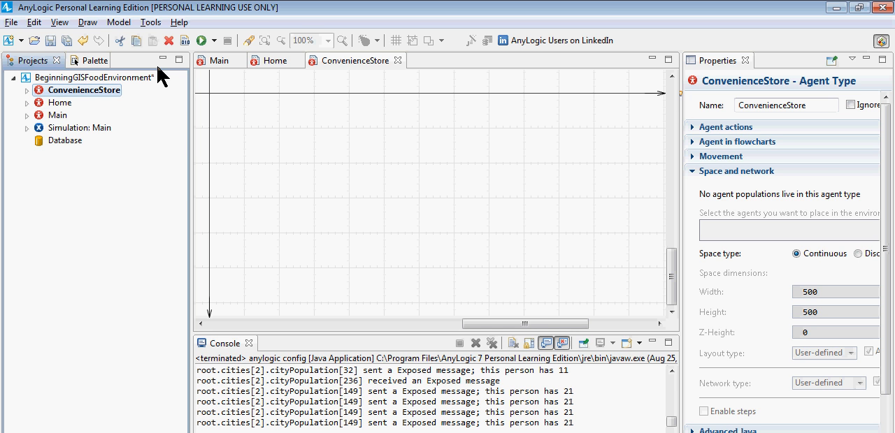
{"action": "left_click", "coordinate": [94, 60]}
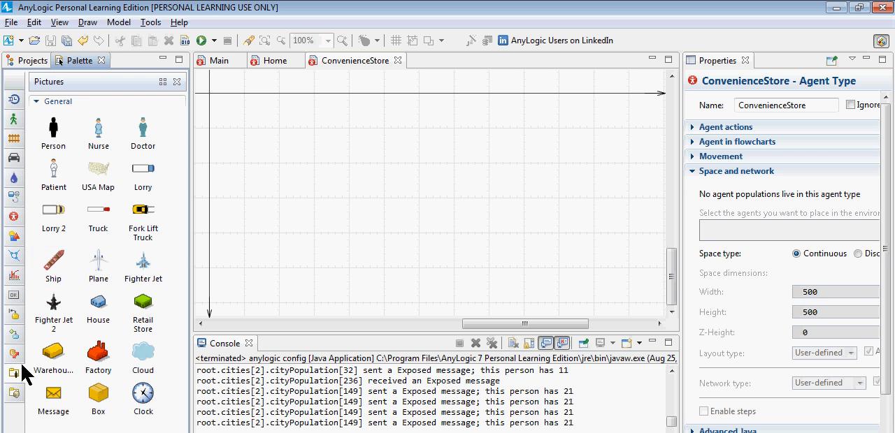
{"action": "left_click", "coordinate": [143, 311]}
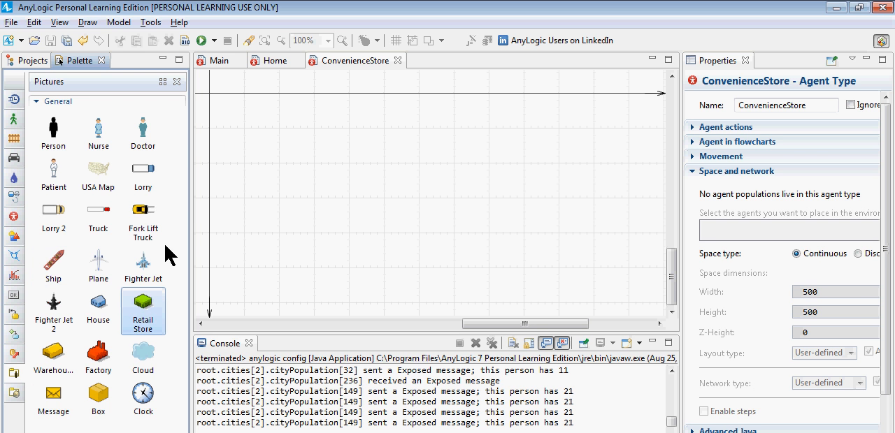
{"action": "left_click", "coordinate": [211, 98]}
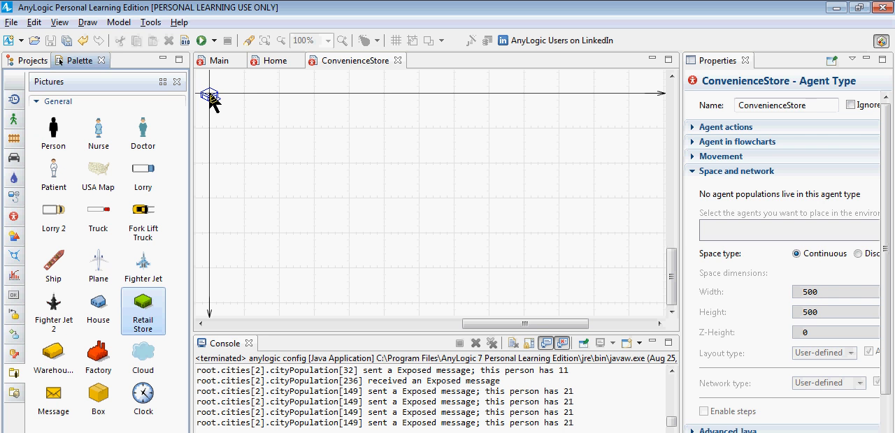
{"action": "left_click", "coordinate": [212, 99]}
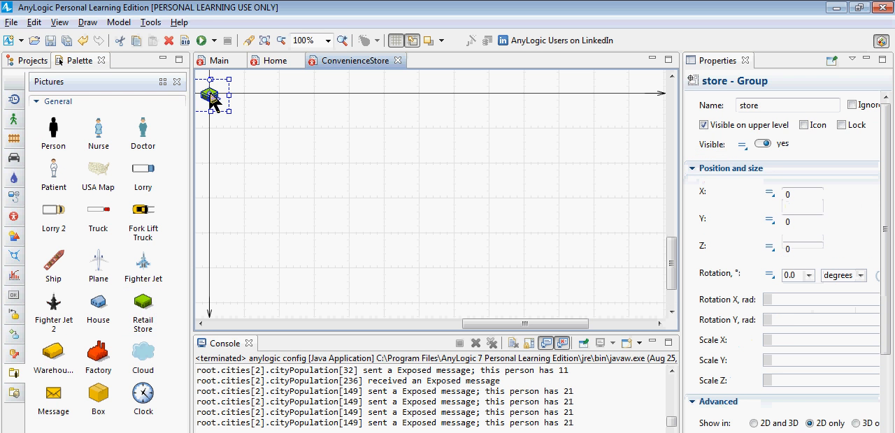
Step: Set both Scale X and Scale Y of the store picture to 0.5
{"action": "left_click", "coordinate": [779, 338]}
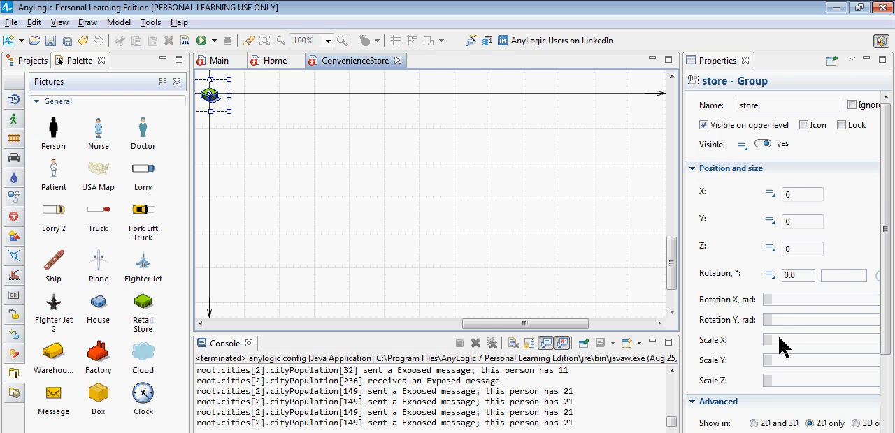
{"action": "type", "text": "0.5"}
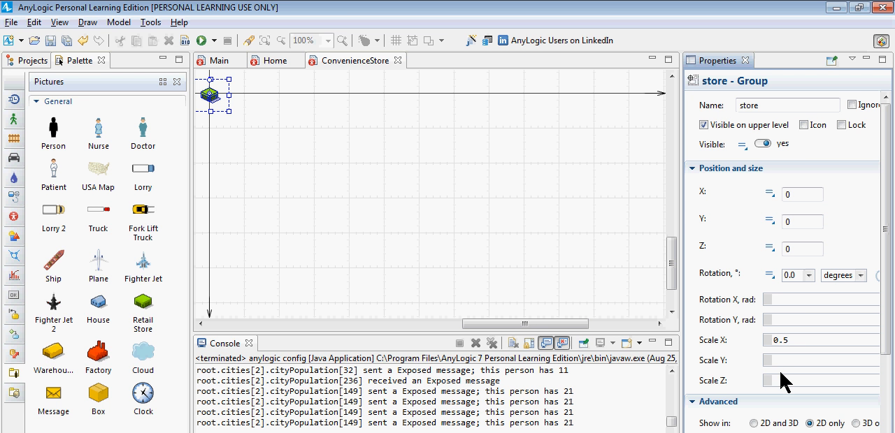
{"action": "type", "text": "0.5"}
Step: Review the Home and ConvenienceStore agent diagrams and their place in the model's project tree
{"action": "left_click", "coordinate": [33, 61]}
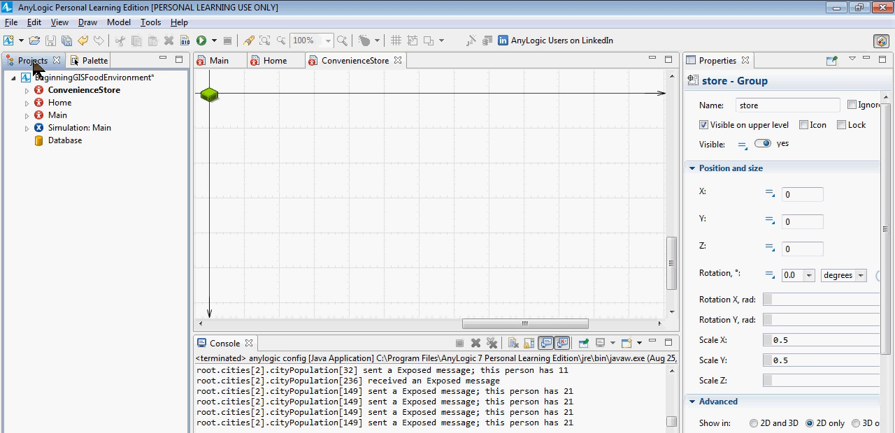
{"action": "left_click", "coordinate": [282, 62]}
{"action": "left_click", "coordinate": [328, 62]}
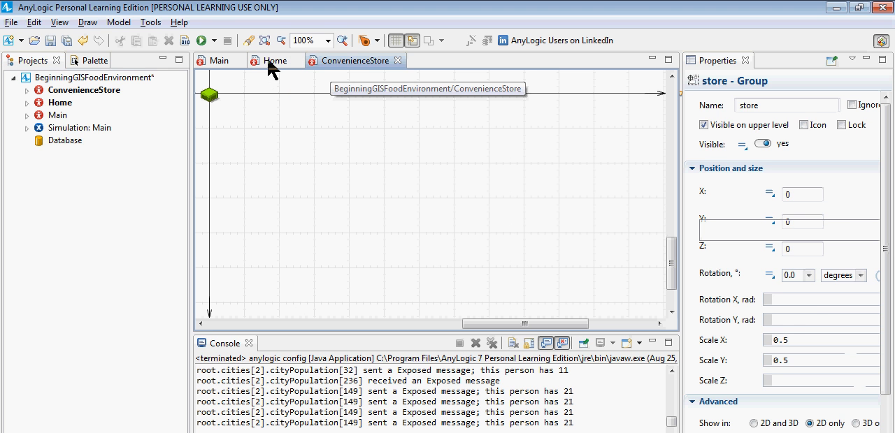
{"action": "left_click", "coordinate": [276, 63]}
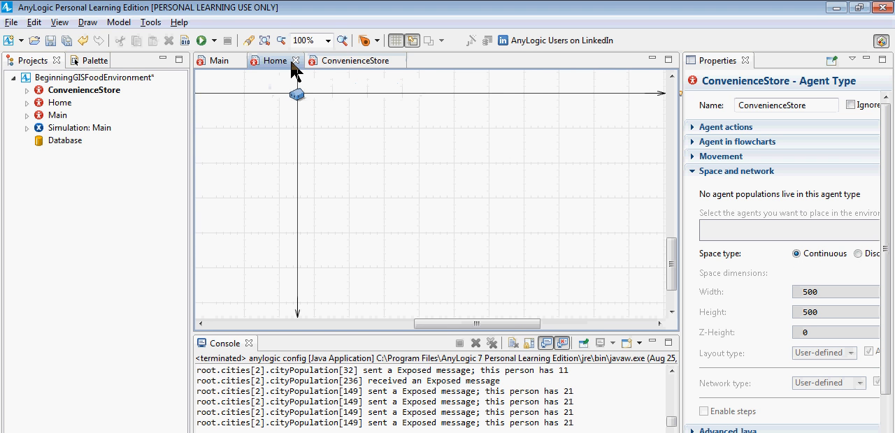
{"action": "left_click", "coordinate": [363, 64]}
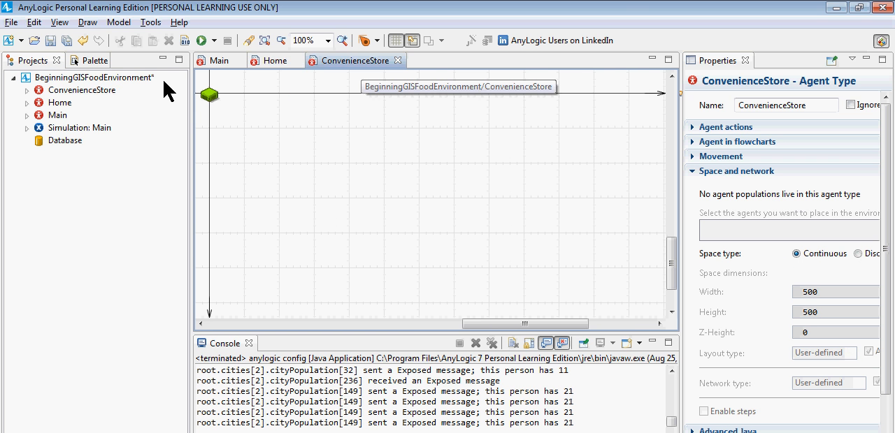
{"action": "left_click", "coordinate": [78, 79]}
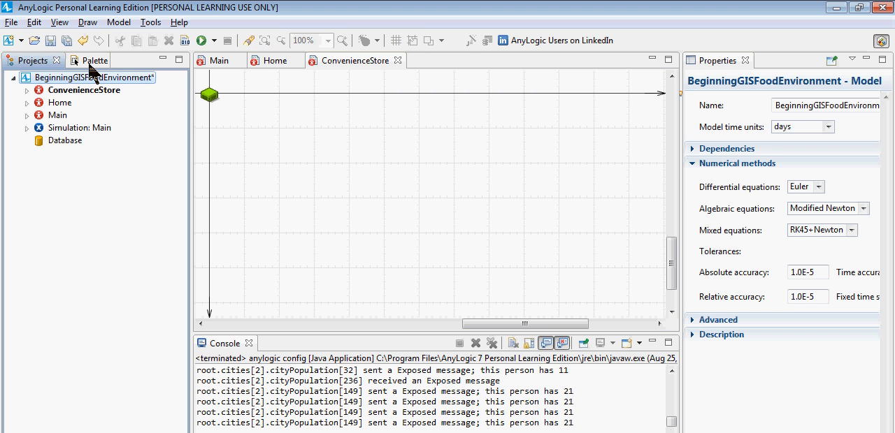
{"action": "left_click", "coordinate": [91, 62]}
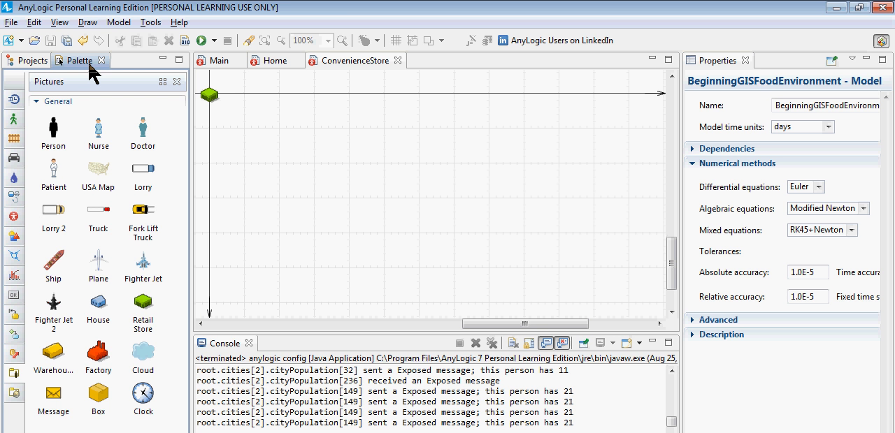
Step: Place a GIS Map from the Space Markup elements on the Main agent's diagram, just inside the origin
{"action": "left_click", "coordinate": [220, 61]}
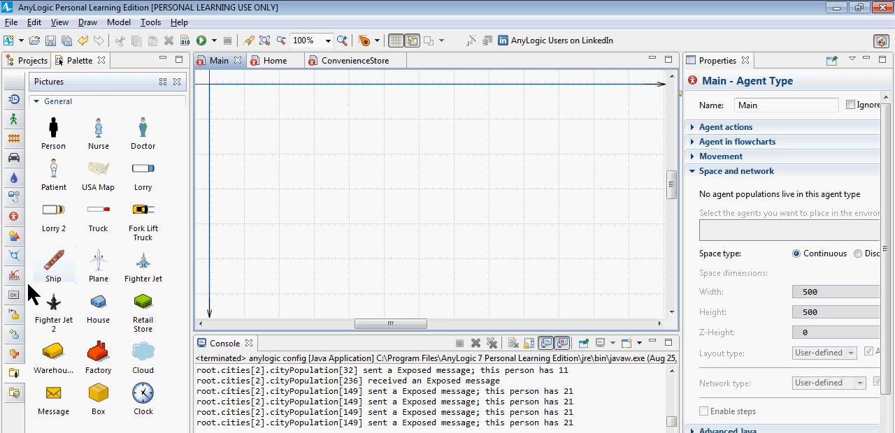
{"action": "left_click", "coordinate": [14, 257]}
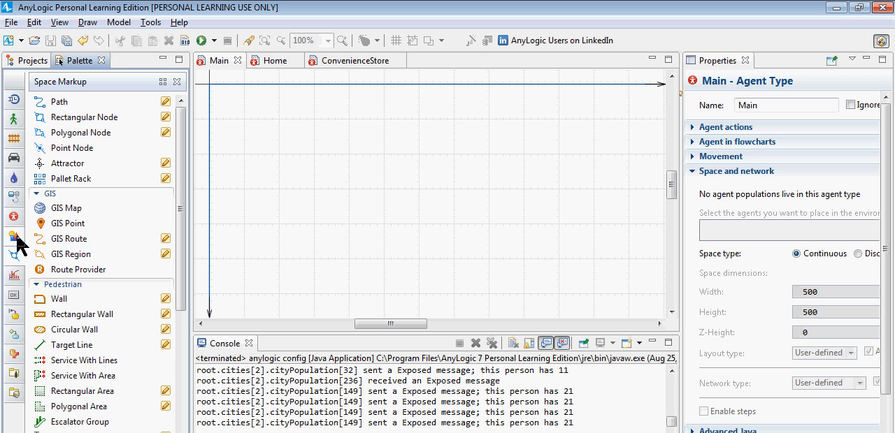
{"action": "mouse_move", "coordinate": [14, 239]}
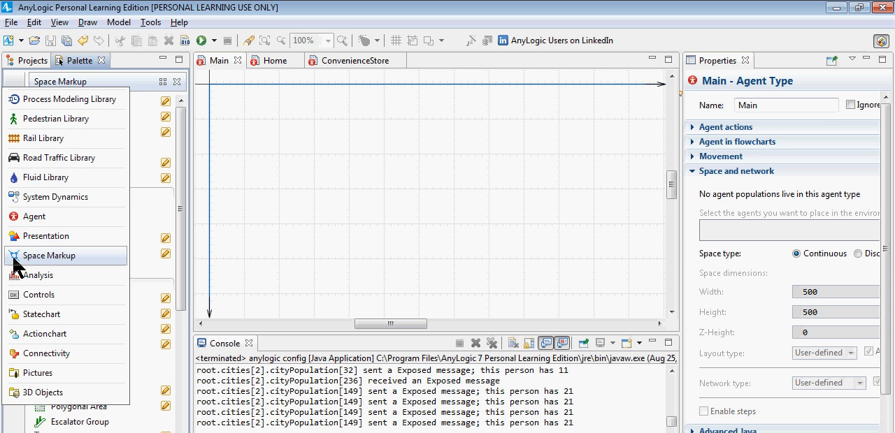
{"action": "left_click", "coordinate": [15, 255]}
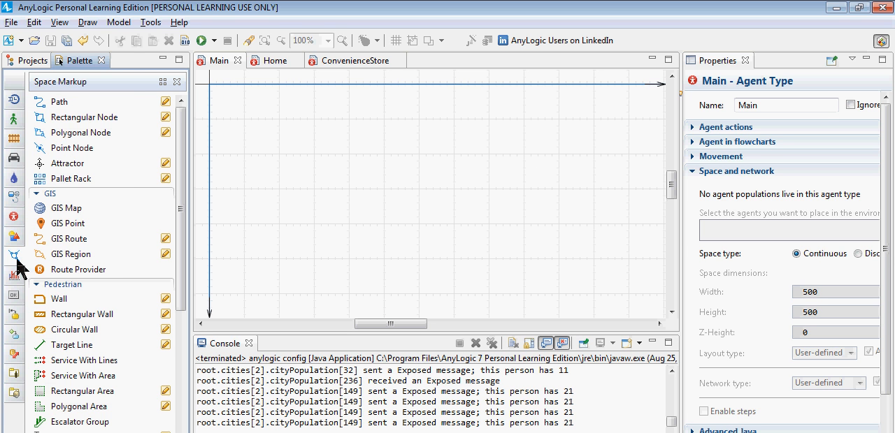
{"action": "left_click", "coordinate": [55, 211]}
{"action": "left_click_drag", "start_coordinate": [144, 187], "coordinate": [238, 100]}
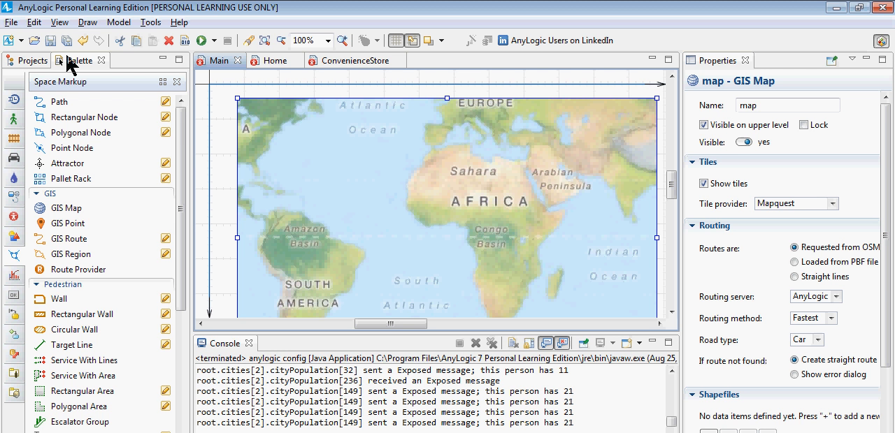
{"action": "left_click", "coordinate": [13, 258]}
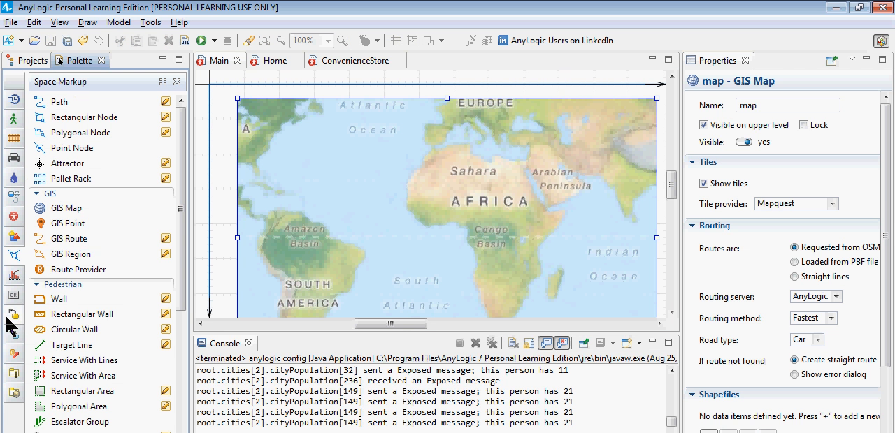
{"action": "left_click", "coordinate": [8, 423]}
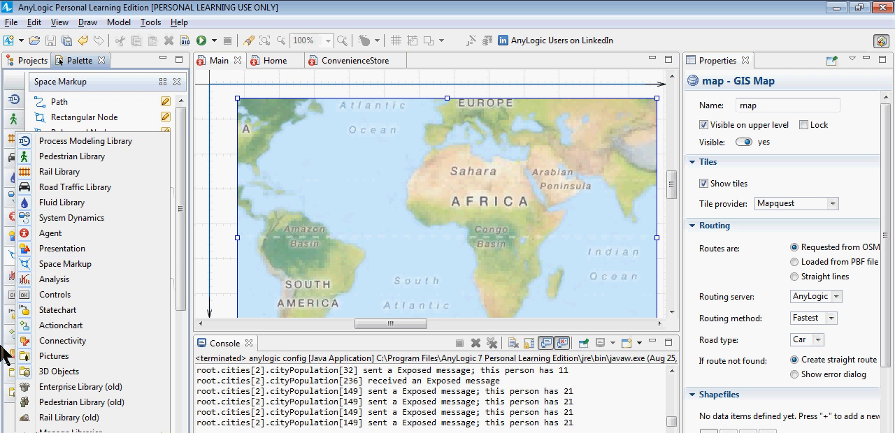
{"action": "left_click", "coordinate": [26, 266]}
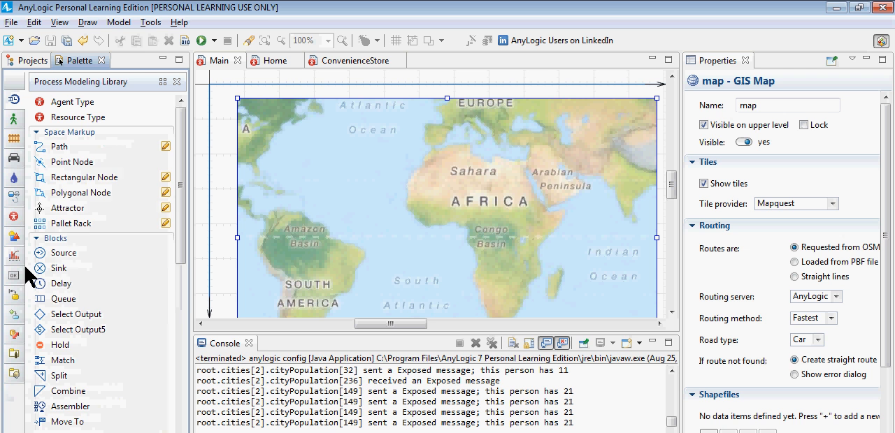
{"action": "left_click", "coordinate": [14, 427]}
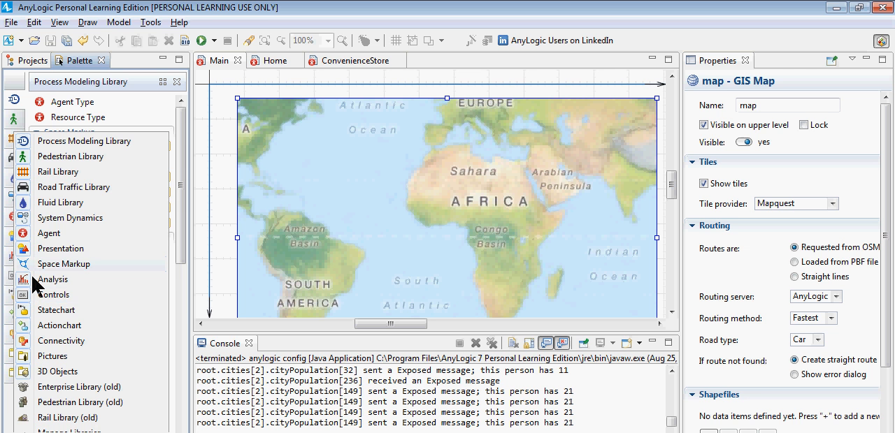
{"action": "left_click", "coordinate": [9, 257]}
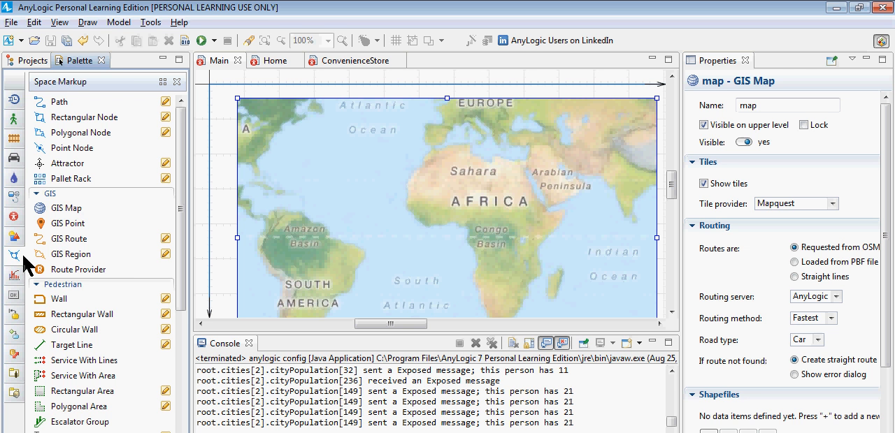
{"action": "left_click", "coordinate": [17, 256]}
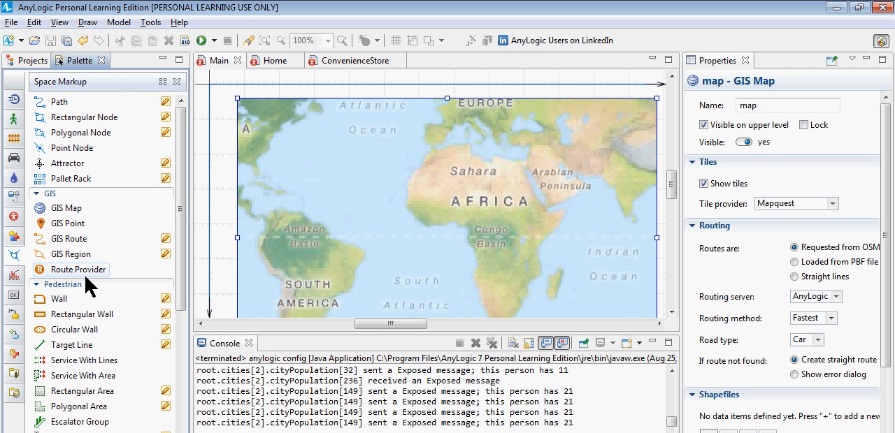
Step: Open the GIS map for editing and search it for "Saskatoon" as a Region
{"action": "left_click", "coordinate": [415, 147]}
{"action": "double_click", "coordinate": [415, 147]}
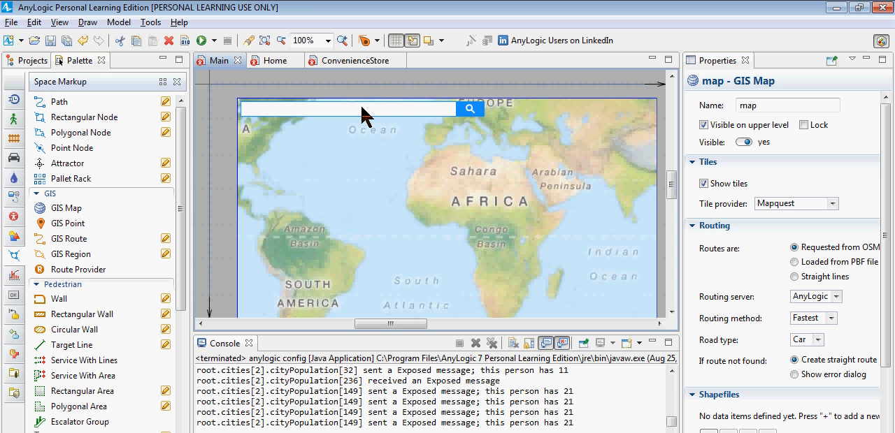
{"action": "left_click", "coordinate": [321, 111]}
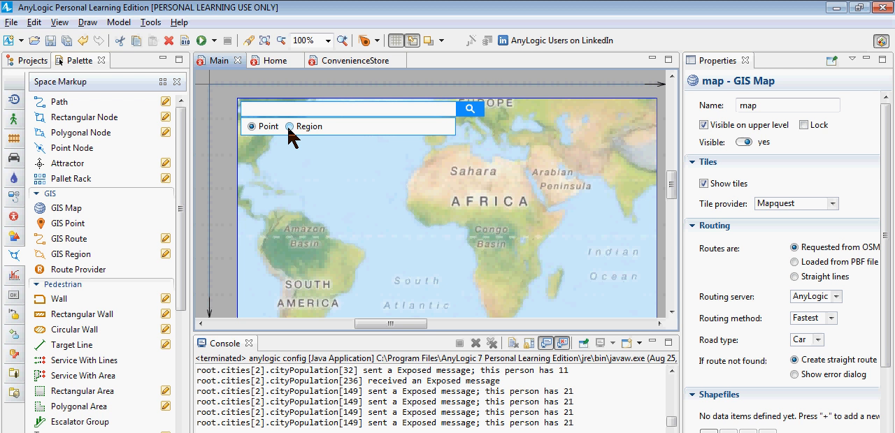
{"action": "left_click", "coordinate": [290, 127]}
{"action": "type", "text": "Saskatoon"}
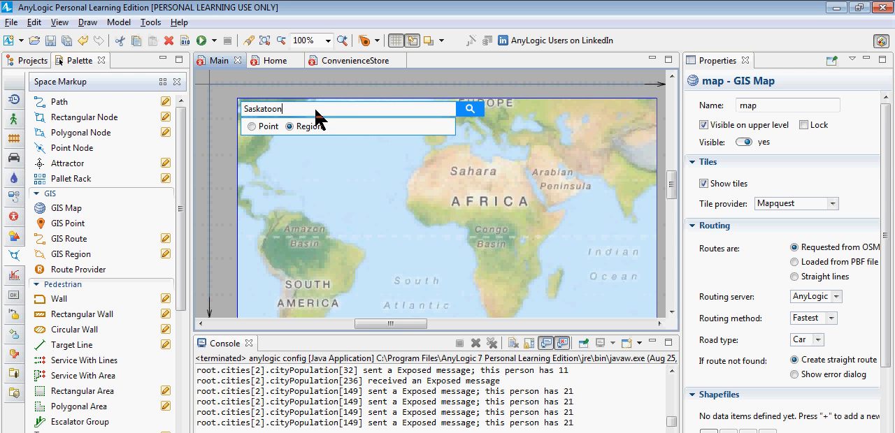
{"action": "left_click", "coordinate": [469, 110]}
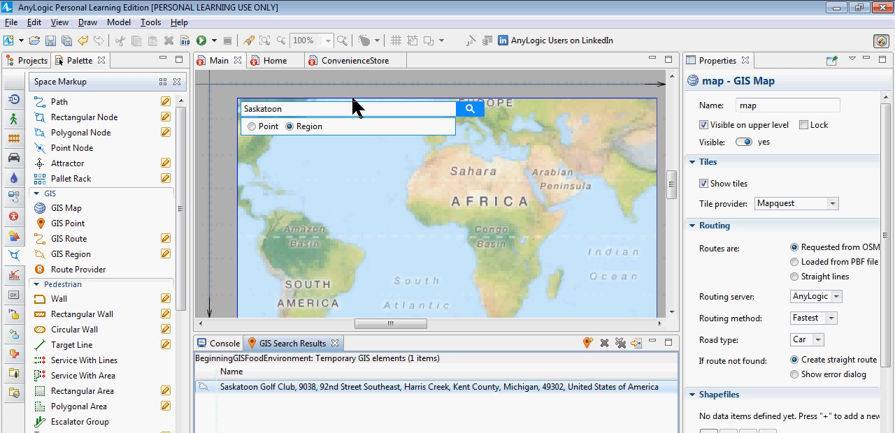
{"action": "left_click", "coordinate": [290, 127]}
{"action": "left_click", "coordinate": [351, 183]}
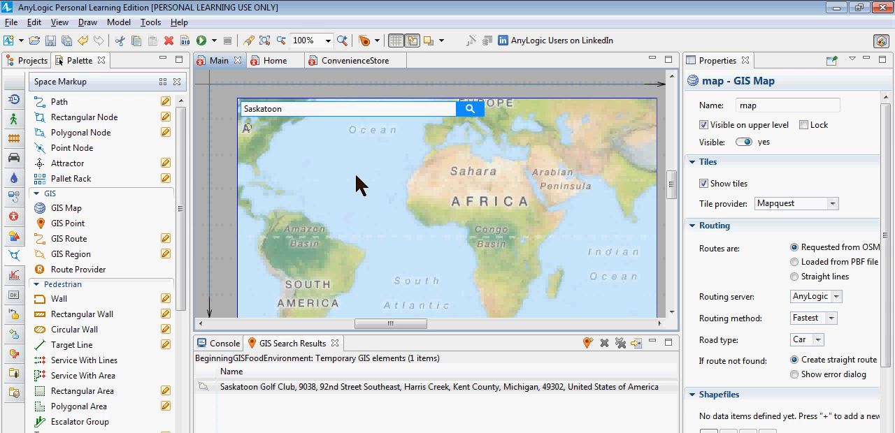
Step: Shift the GIS map's visible area from the Atlantic and Africa so that it is centred on North America
{"action": "left_click_drag", "start_coordinate": [353, 183], "coordinate": [483, 248]}
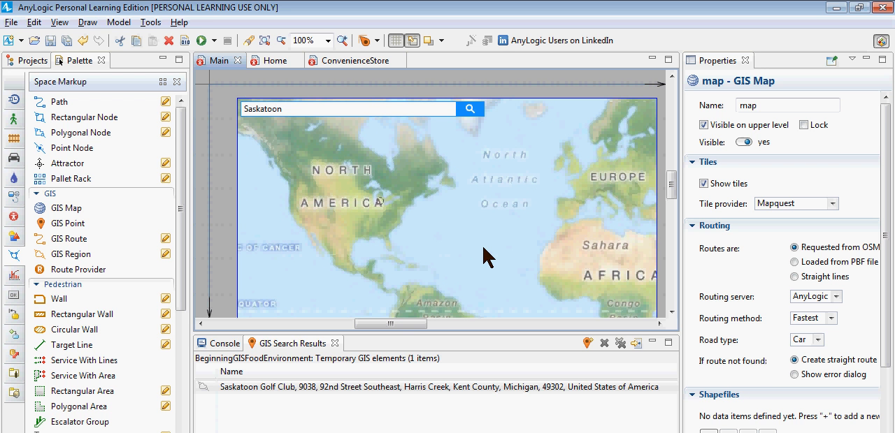
{"action": "left_click_drag", "start_coordinate": [322, 169], "coordinate": [371, 185]}
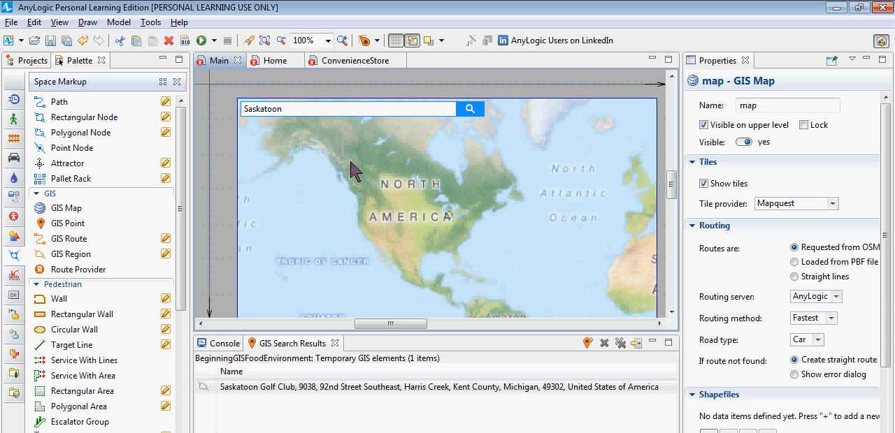
{"action": "left_click_drag", "start_coordinate": [427, 220], "coordinate": [479, 246]}
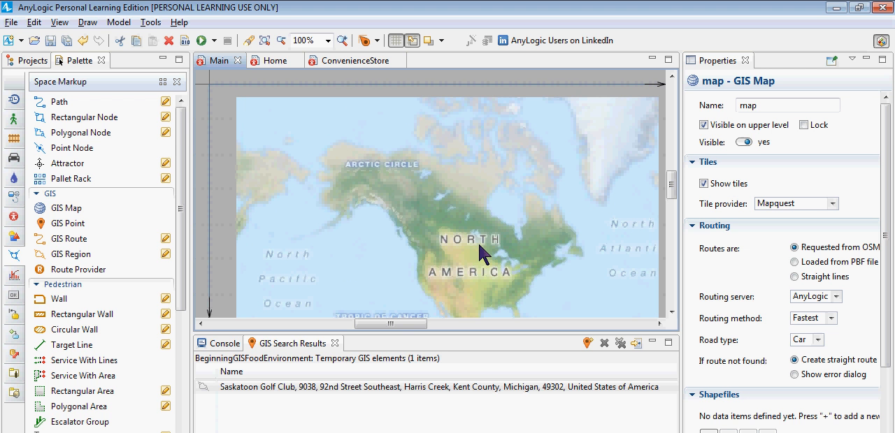
{"action": "left_click", "coordinate": [425, 90]}
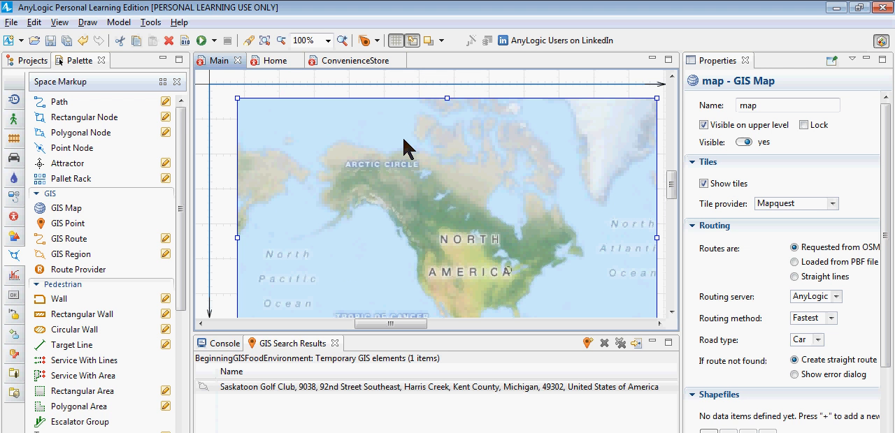
{"action": "mouse_move", "coordinate": [403, 139]}
{"action": "left_mouse_down"}
{"action": "mouse_move", "coordinate": [412, 199]}
{"action": "mouse_move", "coordinate": [401, 140]}
{"action": "left_mouse_up"}
{"action": "double_click", "coordinate": [406, 165]}
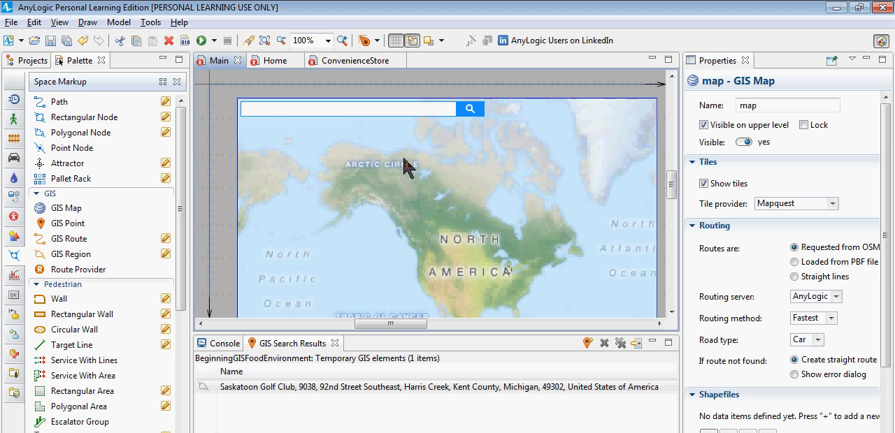
{"action": "left_click_drag", "start_coordinate": [406, 165], "coordinate": [372, 135]}
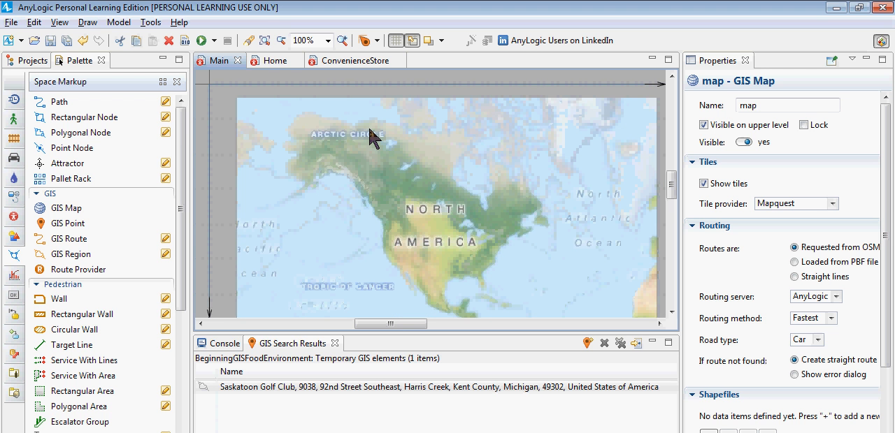
{"action": "left_click_drag", "start_coordinate": [429, 200], "coordinate": [398, 200]}
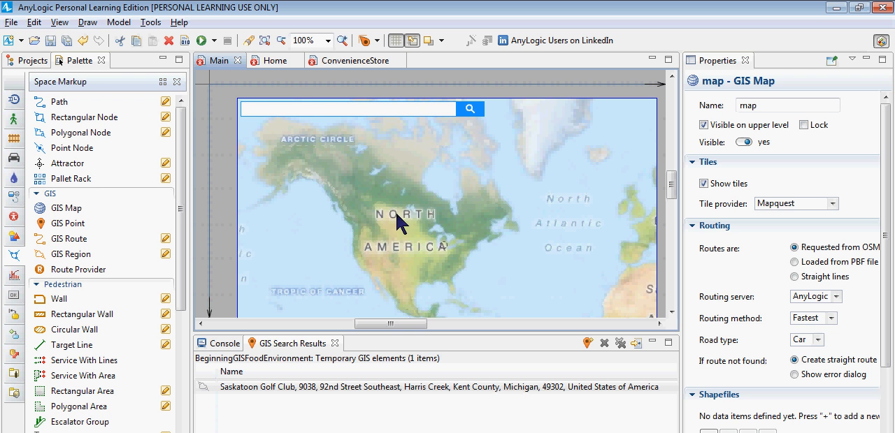
Step: Repeat the region search over North America for "Saskatoon", refining the query to "Saskatoon, Saskatchewan"
{"action": "left_click", "coordinate": [364, 112]}
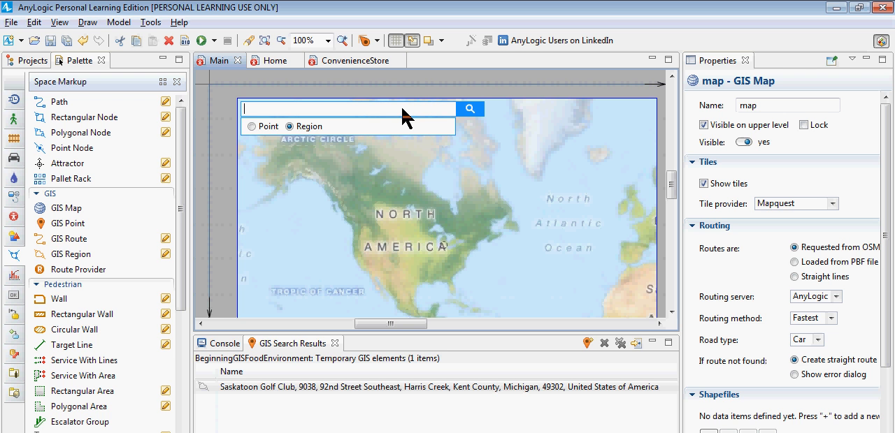
{"action": "type", "text": "Saskatoon"}
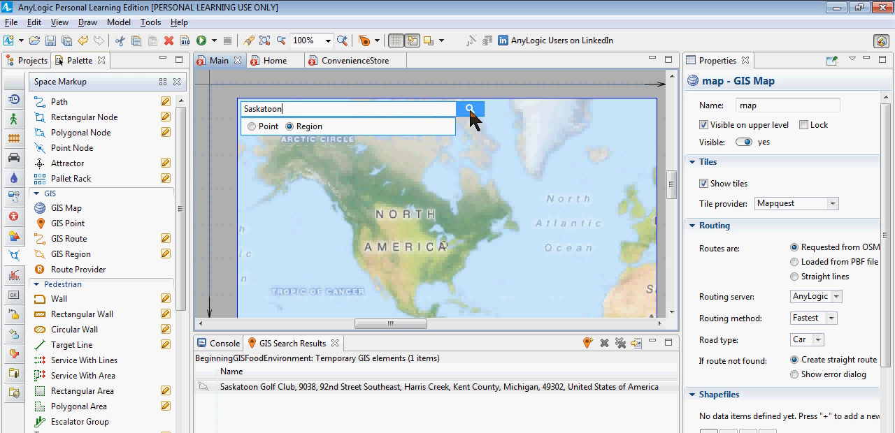
{"action": "left_click", "coordinate": [470, 109]}
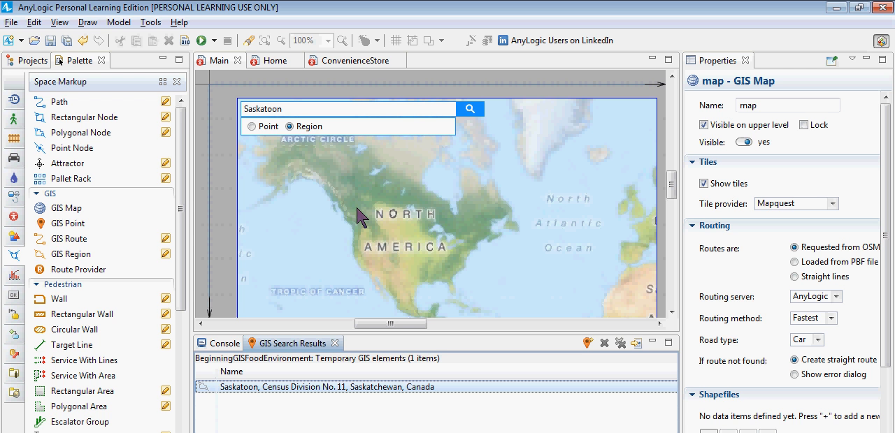
{"action": "left_click", "coordinate": [346, 116]}
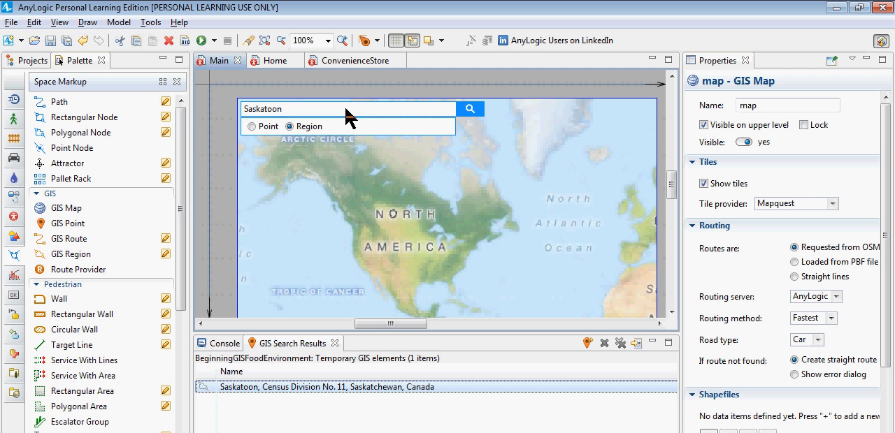
{"action": "type", "text": ", S"}
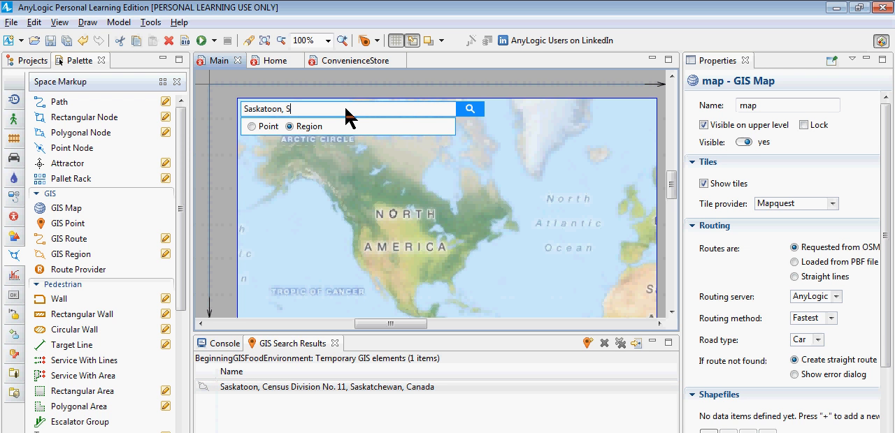
{"action": "type", "text": "askatchewan"}
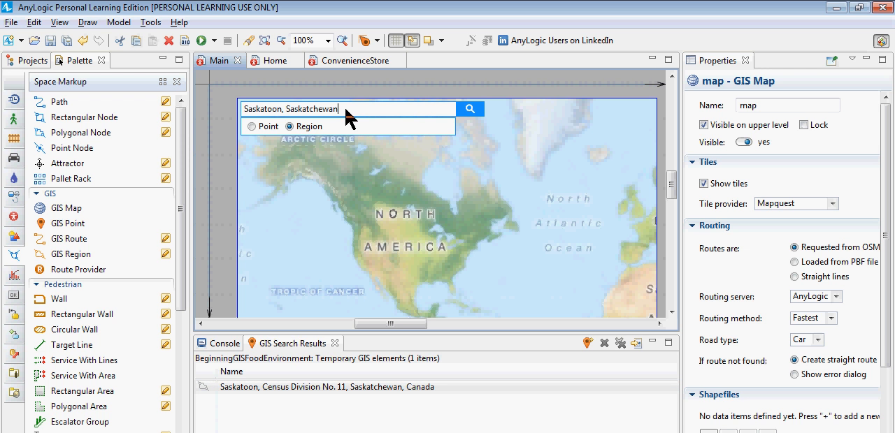
{"action": "left_click", "coordinate": [468, 109]}
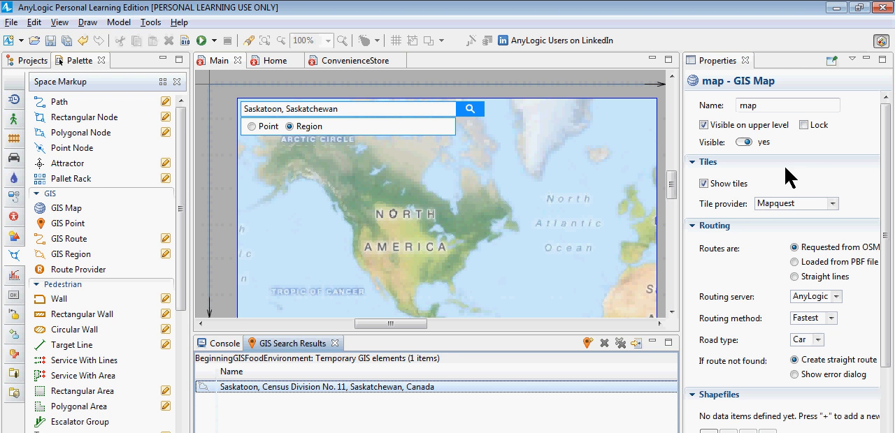
Step: Set the GIS map's tile provider to OSM classic
{"action": "left_click", "coordinate": [833, 205]}
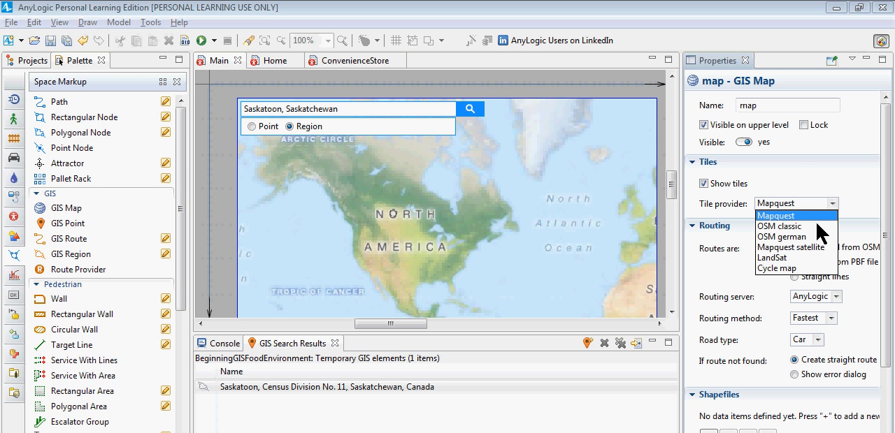
{"action": "left_click", "coordinate": [815, 227]}
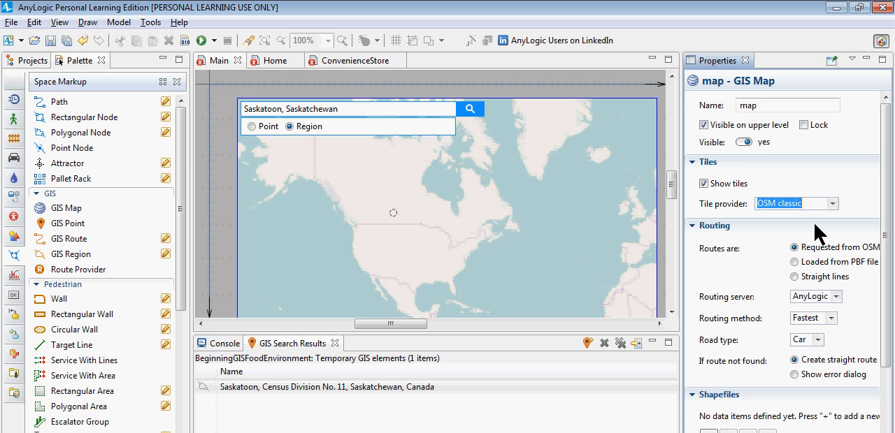
{"action": "left_click", "coordinate": [445, 187]}
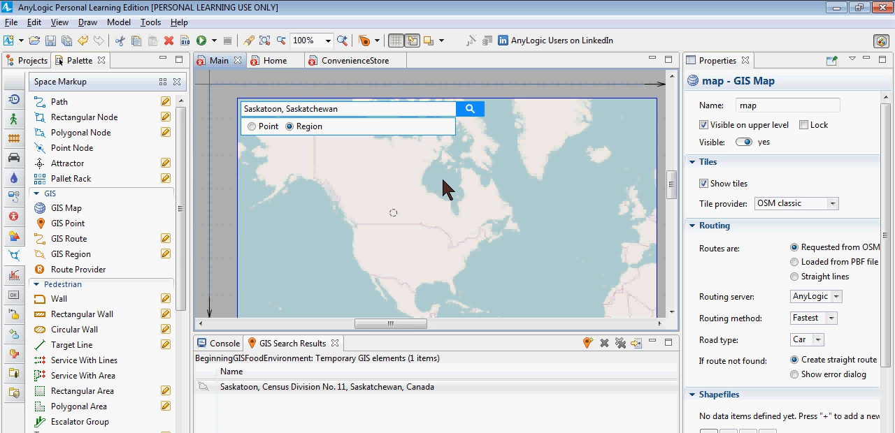
{"action": "left_click", "coordinate": [467, 388]}
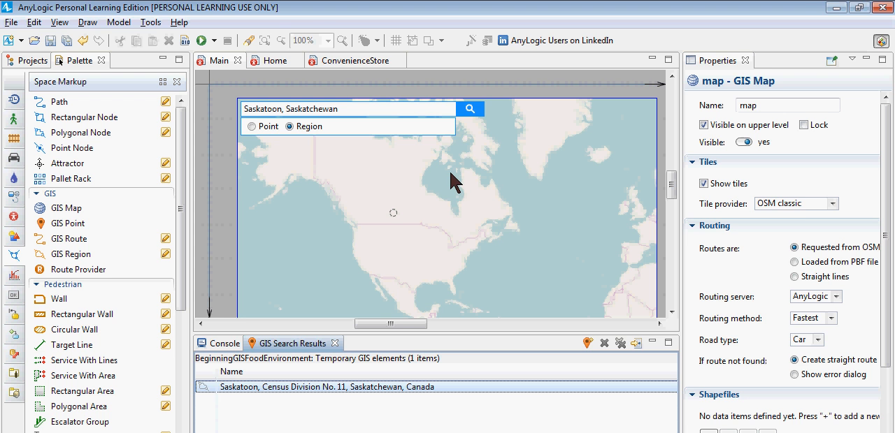
{"action": "left_click", "coordinate": [797, 204]}
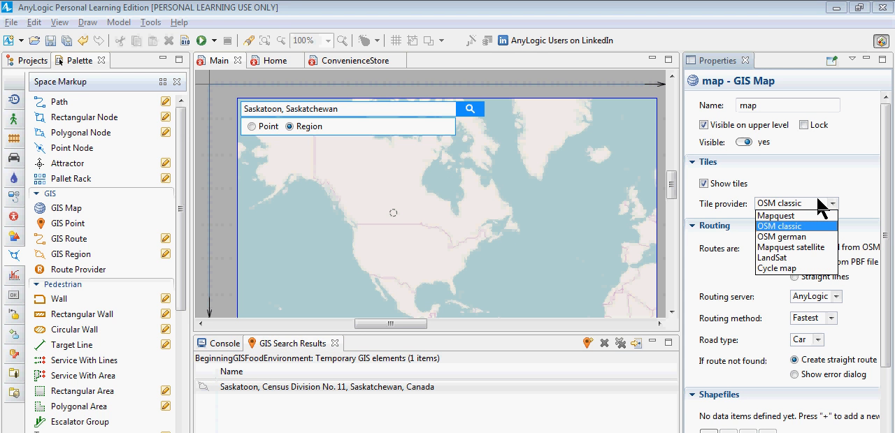
{"action": "left_click", "coordinate": [822, 204]}
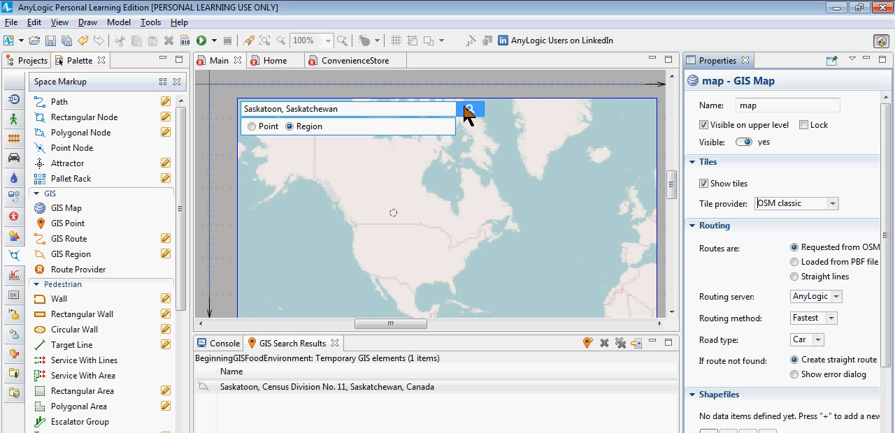
Step: Convert the Saskatoon, Saskatchewan search result into a permanent GIS region on the map
{"action": "left_click", "coordinate": [353, 390]}
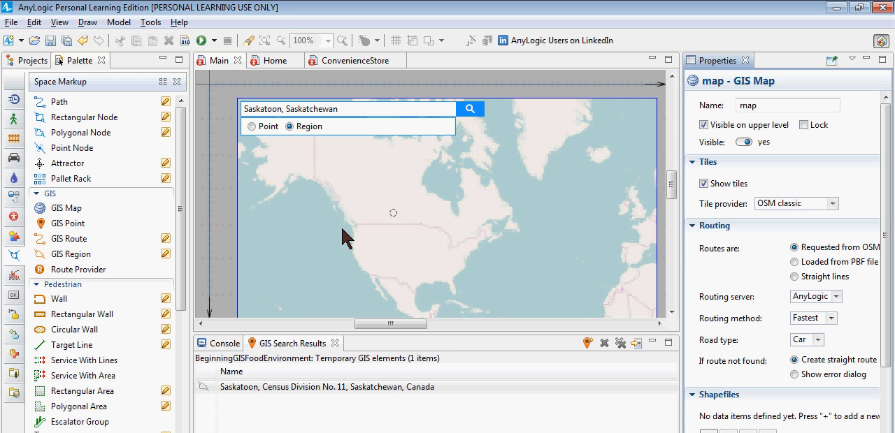
{"action": "left_click", "coordinate": [290, 387]}
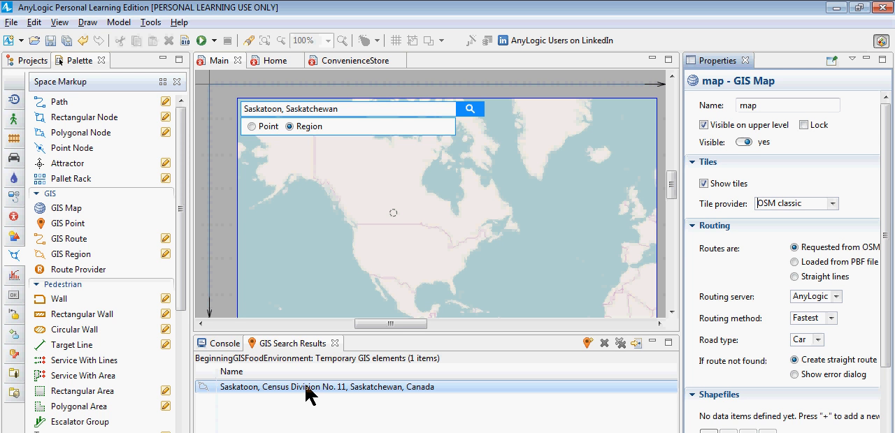
{"action": "right_click", "coordinate": [309, 388]}
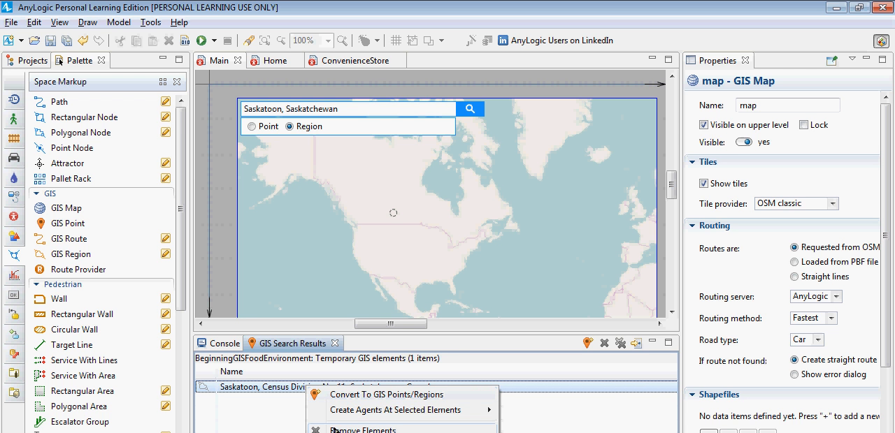
{"action": "left_click", "coordinate": [348, 396]}
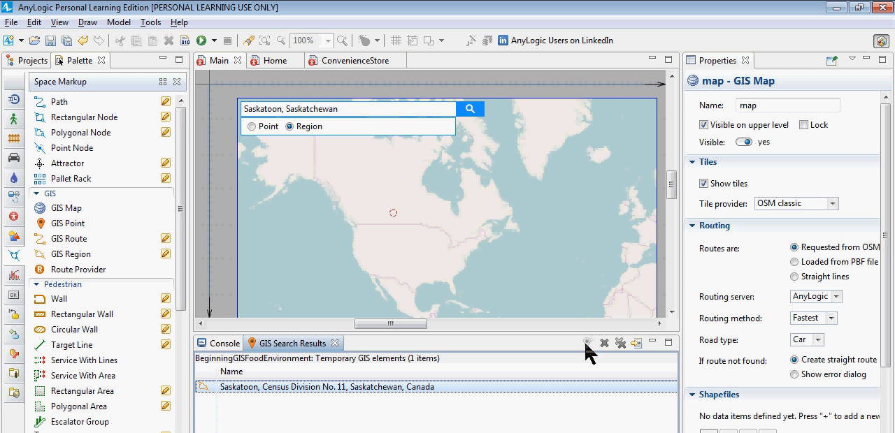
{"action": "right_click", "coordinate": [352, 391]}
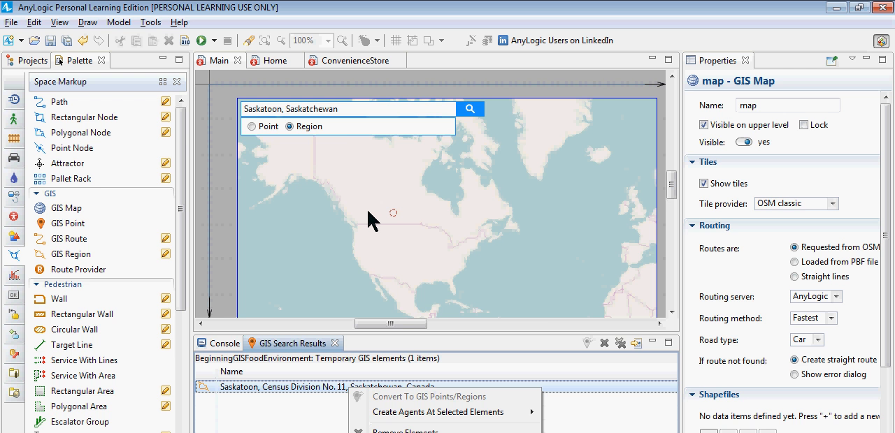
Step: Narrow the GIS map's visible area from North America down to the part of Saskatchewan around Saskatoon
{"action": "left_click", "coordinate": [402, 225]}
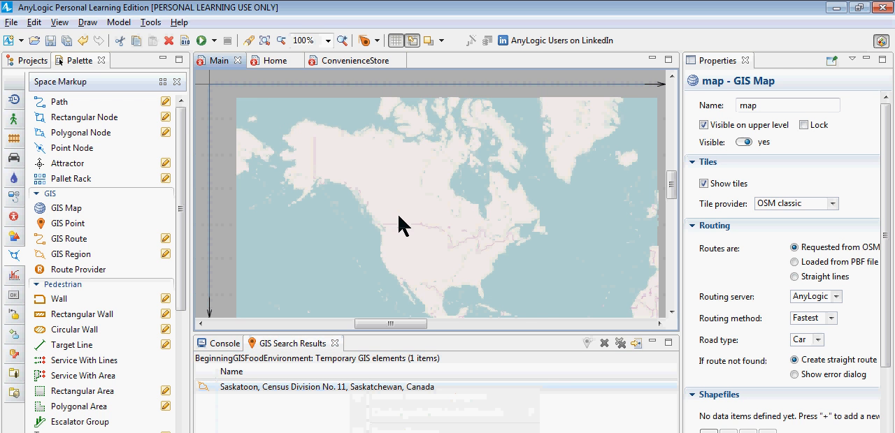
{"action": "left_click", "coordinate": [417, 231]}
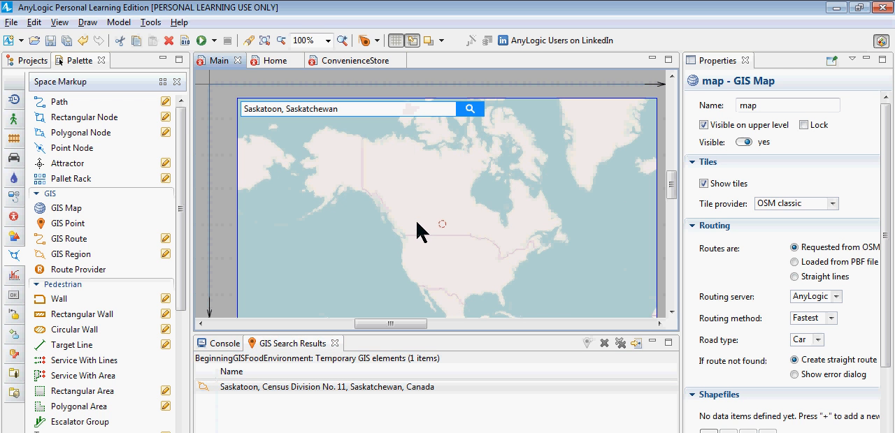
{"action": "scroll", "coordinate": [417, 230], "scroll_direction": "up", "scroll_amount": 1}
{"action": "scroll", "coordinate": [417, 230], "scroll_direction": "up", "scroll_amount": 3}
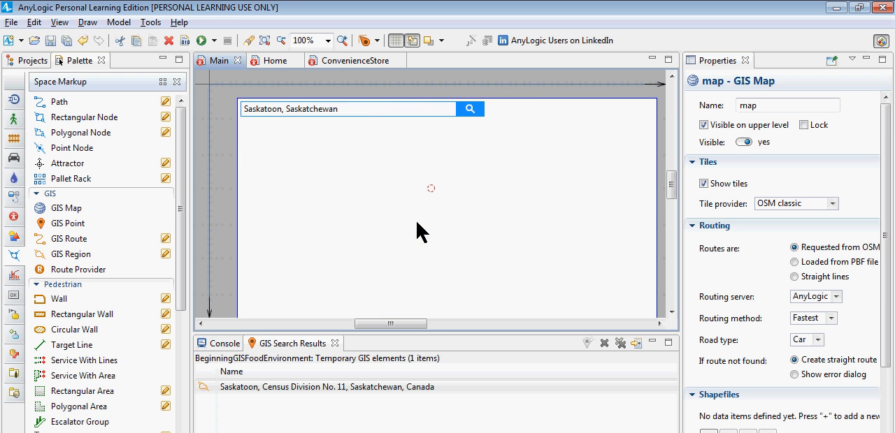
{"action": "scroll", "coordinate": [432, 284], "scroll_direction": "down", "scroll_amount": 5}
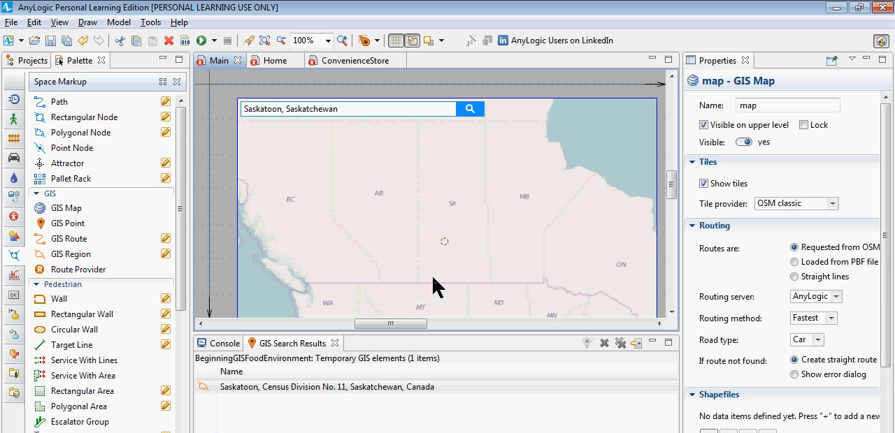
{"action": "scroll", "coordinate": [432, 285], "scroll_direction": "up", "scroll_amount": 3}
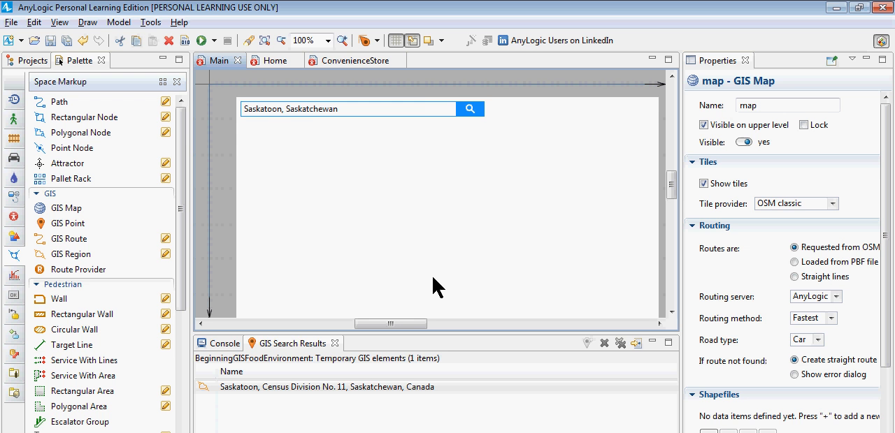
{"action": "scroll", "coordinate": [432, 285], "scroll_direction": "up", "scroll_amount": 1}
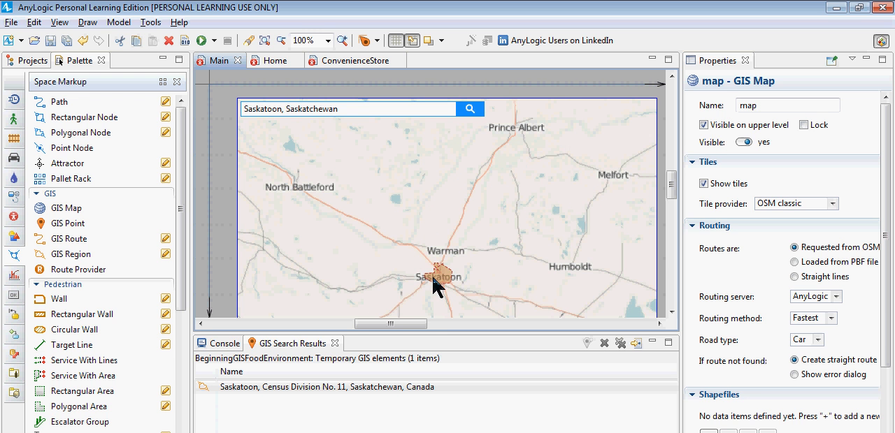
{"action": "left_click_drag", "start_coordinate": [372, 248], "coordinate": [373, 186]}
{"action": "left_click", "coordinate": [373, 217]}
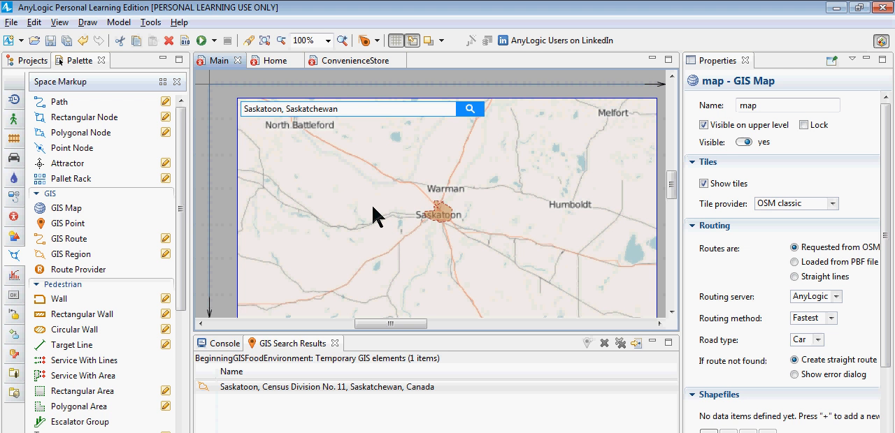
{"action": "scroll", "coordinate": [373, 217], "scroll_direction": "up", "scroll_amount": 1}
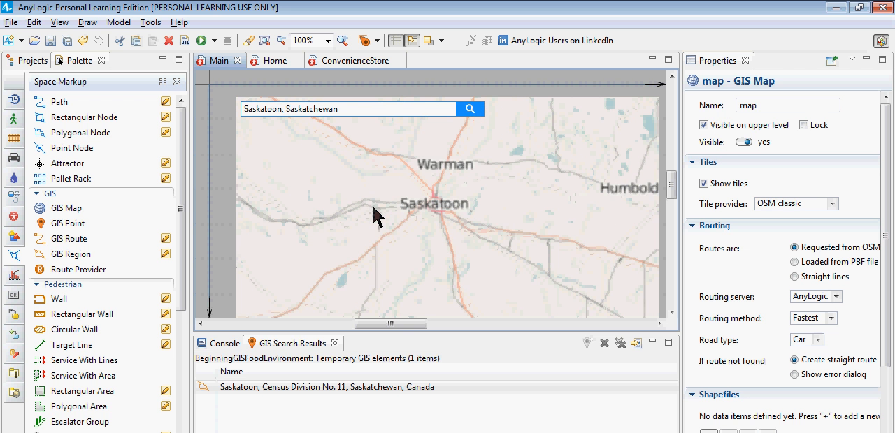
{"action": "scroll", "coordinate": [373, 217], "scroll_direction": "up", "scroll_amount": 1}
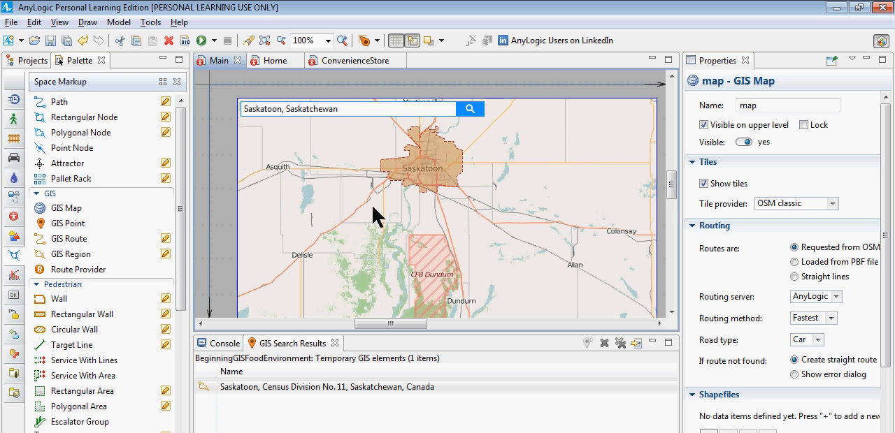
Step: Centre the GIS map on the city and enlarge it until the Saskatoon region fills most of the map frame
{"action": "left_click_drag", "start_coordinate": [378, 207], "coordinate": [406, 285]}
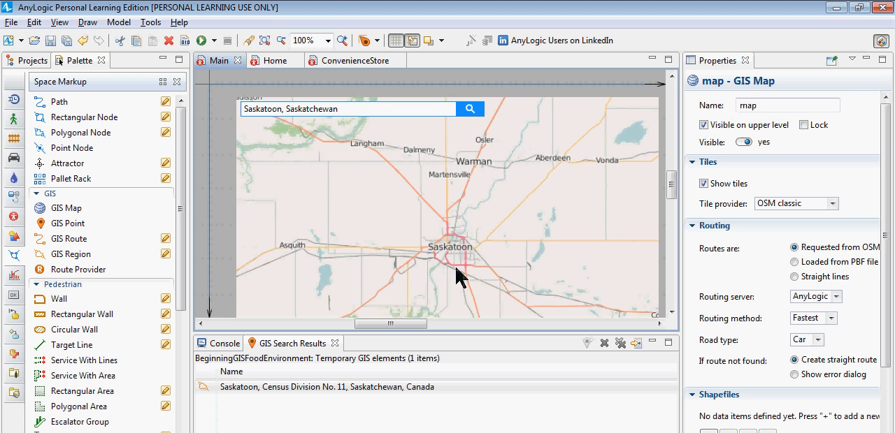
{"action": "scroll", "coordinate": [458, 277], "scroll_direction": "up", "scroll_amount": 1}
{"action": "scroll", "coordinate": [458, 276], "scroll_direction": "up", "scroll_amount": 1}
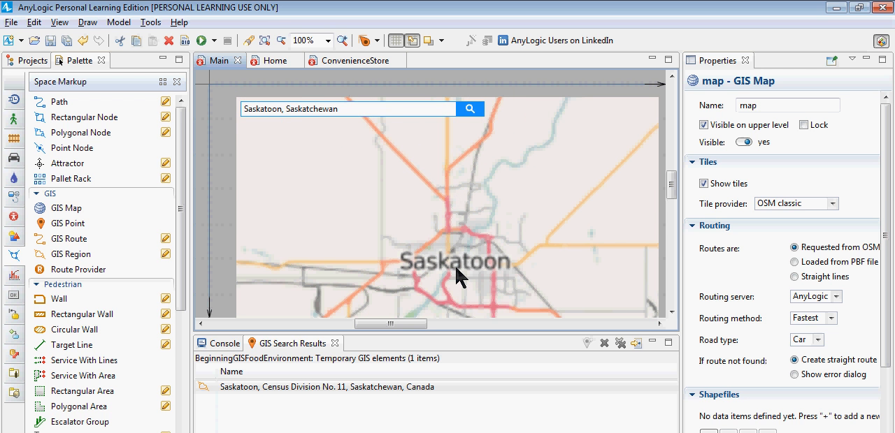
{"action": "scroll", "coordinate": [456, 269], "scroll_direction": "up", "scroll_amount": 1}
{"action": "left_click_drag", "start_coordinate": [456, 269], "coordinate": [389, 187]}
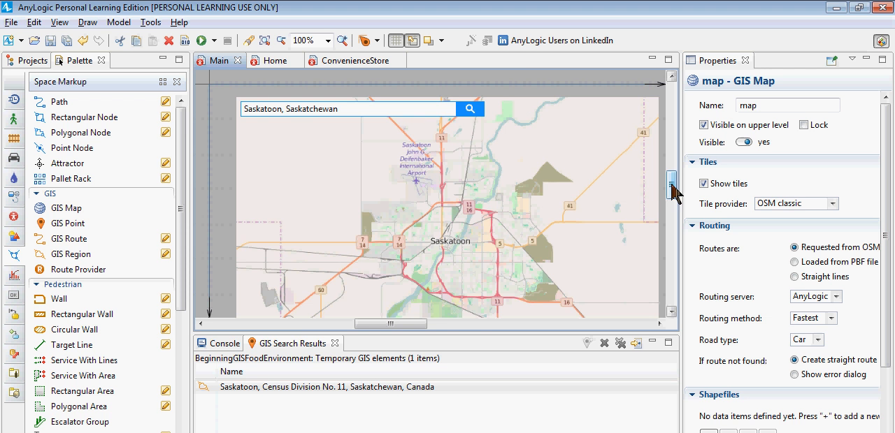
Step: Examine how the Saskatoon region's boundary fits inside the GIS map frame and against the surrounding area
{"action": "mouse_move", "coordinate": [673, 193]}
{"action": "left_mouse_down"}
{"action": "mouse_move", "coordinate": [679, 308]}
{"action": "mouse_move", "coordinate": [675, 167]}
{"action": "mouse_move", "coordinate": [676, 194]}
{"action": "left_mouse_up"}
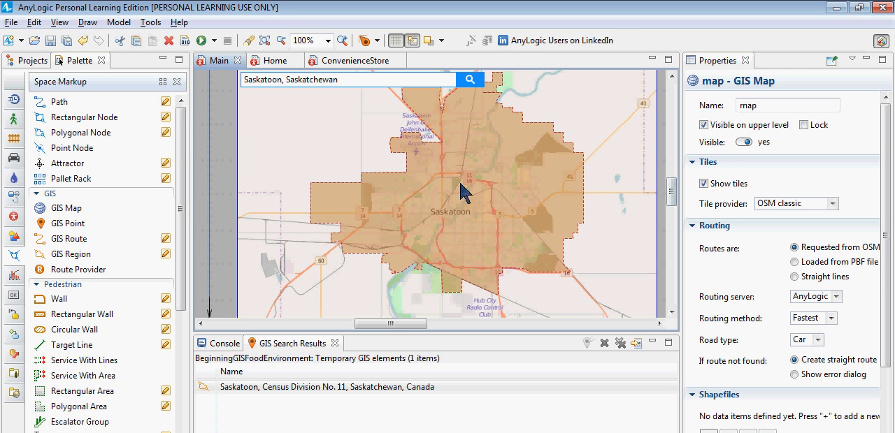
{"action": "scroll", "coordinate": [462, 192], "scroll_direction": "down", "scroll_amount": 1}
{"action": "scroll", "coordinate": [461, 192], "scroll_direction": "down", "scroll_amount": 1}
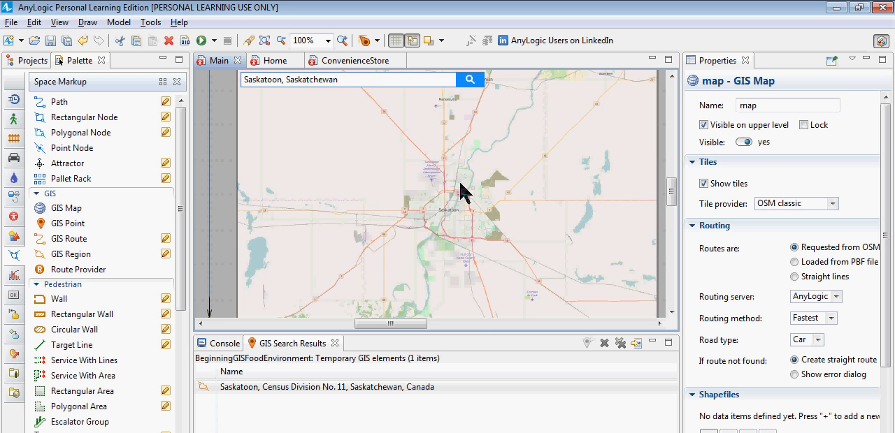
{"action": "scroll", "coordinate": [461, 192], "scroll_direction": "up", "scroll_amount": 1}
{"action": "scroll", "coordinate": [462, 191], "scroll_direction": "up", "scroll_amount": 1}
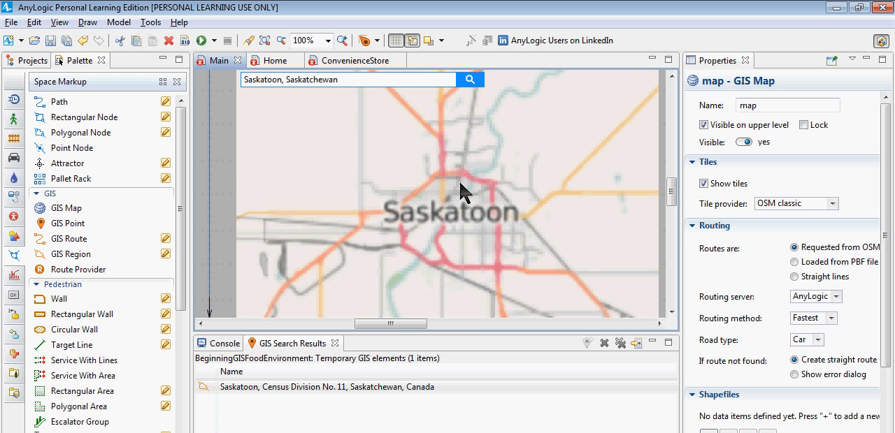
{"action": "scroll", "coordinate": [670, 236], "scroll_direction": "down", "scroll_amount": 1}
{"action": "mouse_move", "coordinate": [672, 189]}
{"action": "left_mouse_down"}
{"action": "mouse_move", "coordinate": [670, 168]}
{"action": "mouse_move", "coordinate": [674, 188]}
{"action": "mouse_move", "coordinate": [673, 179]}
{"action": "left_mouse_up"}
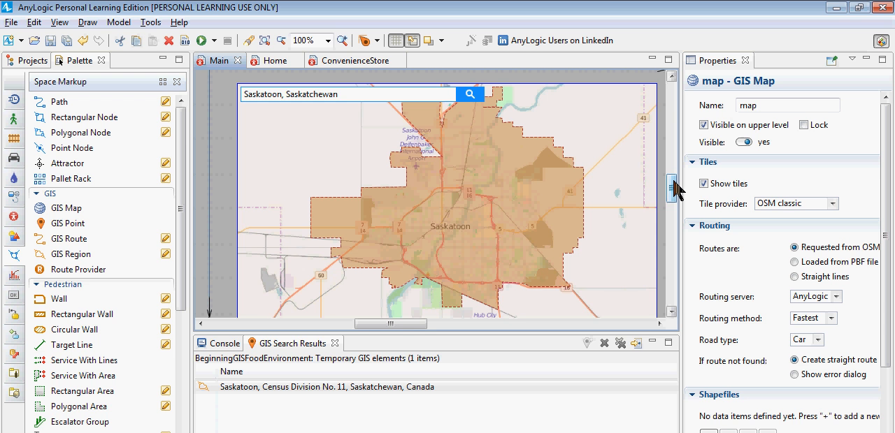
{"action": "left_click_drag", "start_coordinate": [674, 180], "coordinate": [625, 200]}
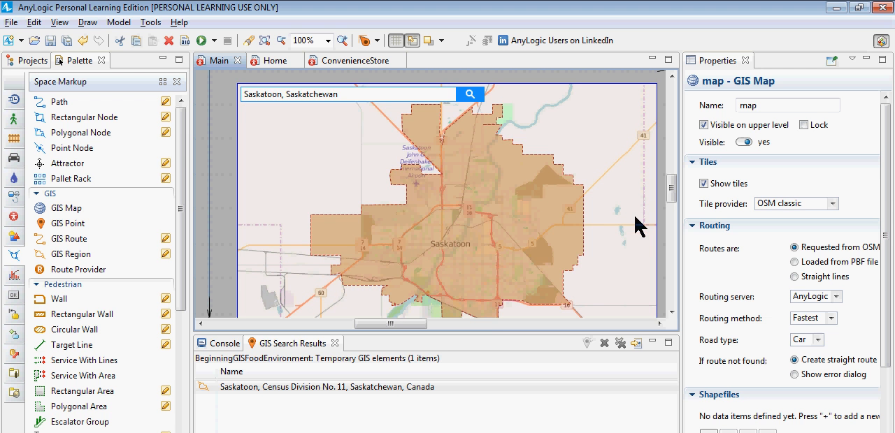
{"action": "left_click_drag", "start_coordinate": [628, 225], "coordinate": [628, 220]}
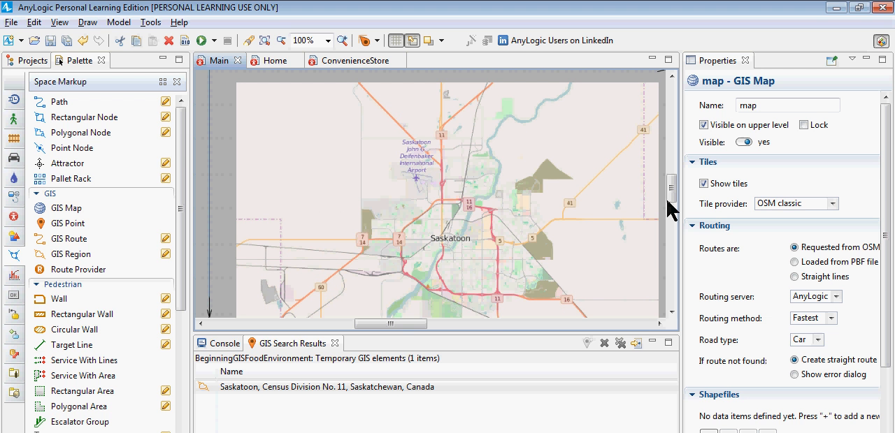
{"action": "scroll", "coordinate": [673, 195], "scroll_direction": "down", "scroll_amount": 1}
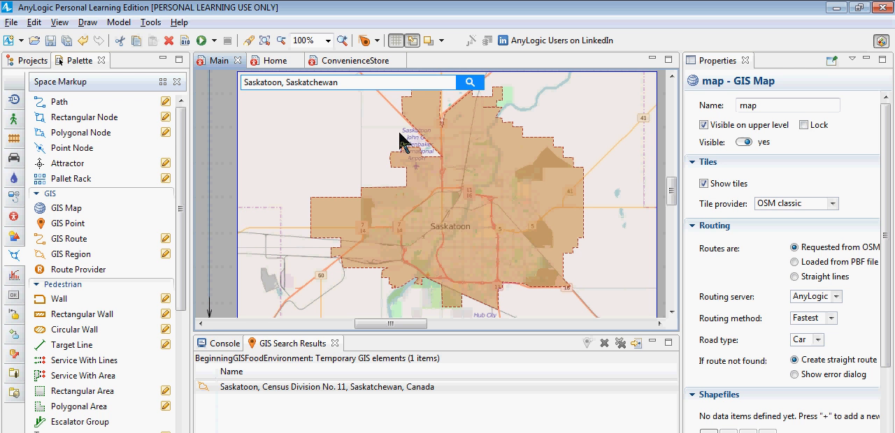
Step: Search the GIS map of Saskatoon for points matching "Convenience store" and review the list of results
{"action": "left_click", "coordinate": [455, 181]}
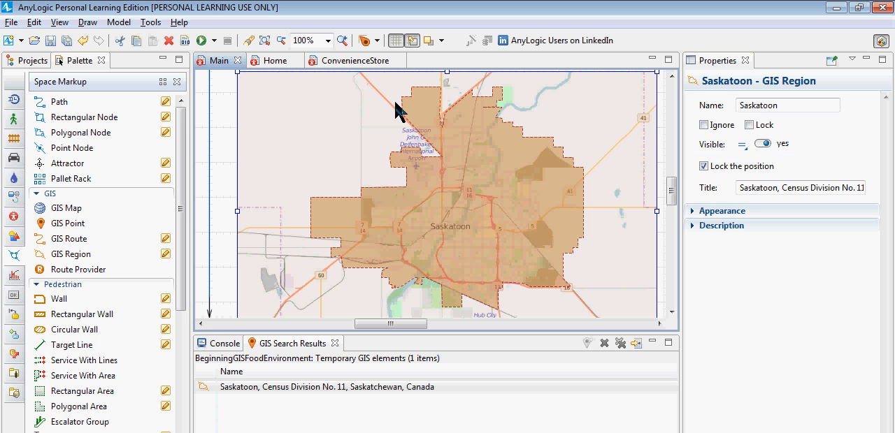
{"action": "double_click", "coordinate": [456, 180]}
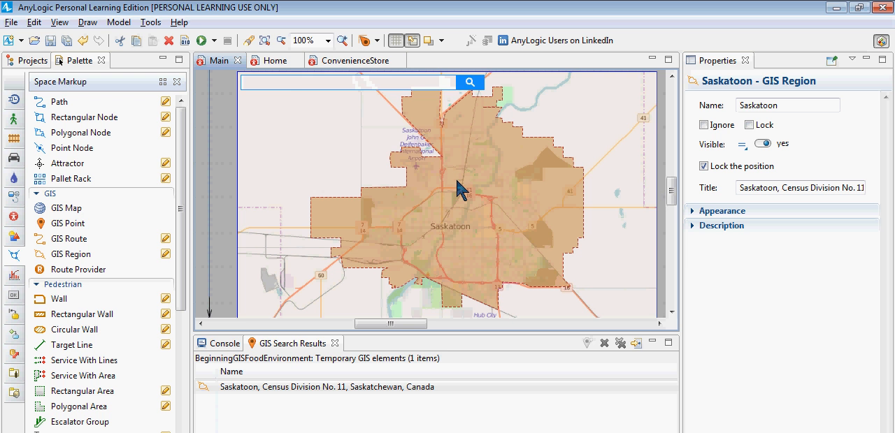
{"action": "left_click", "coordinate": [352, 84]}
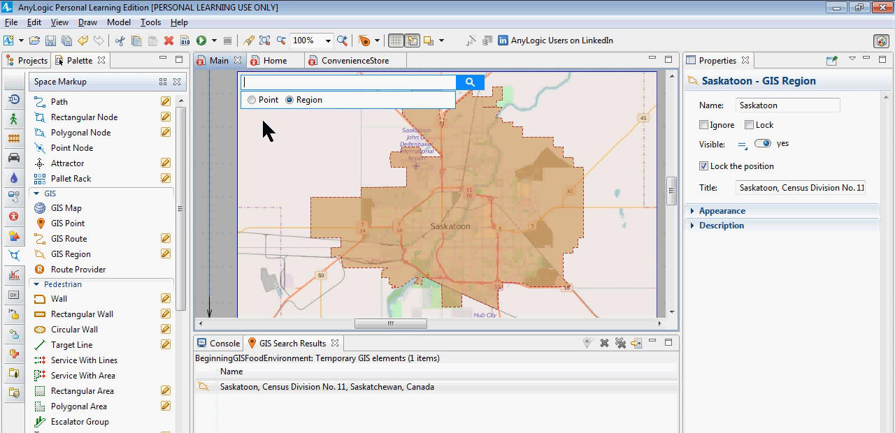
{"action": "left_click", "coordinate": [270, 100]}
{"action": "type", "text": "Convenience store"}
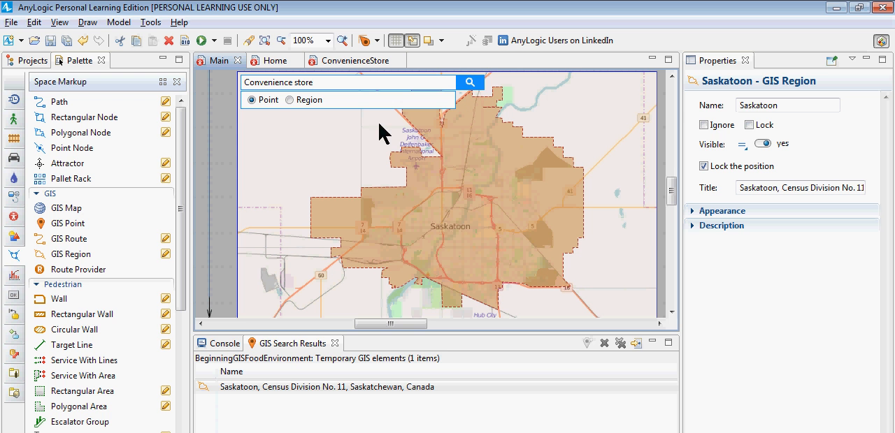
{"action": "left_click", "coordinate": [474, 83]}
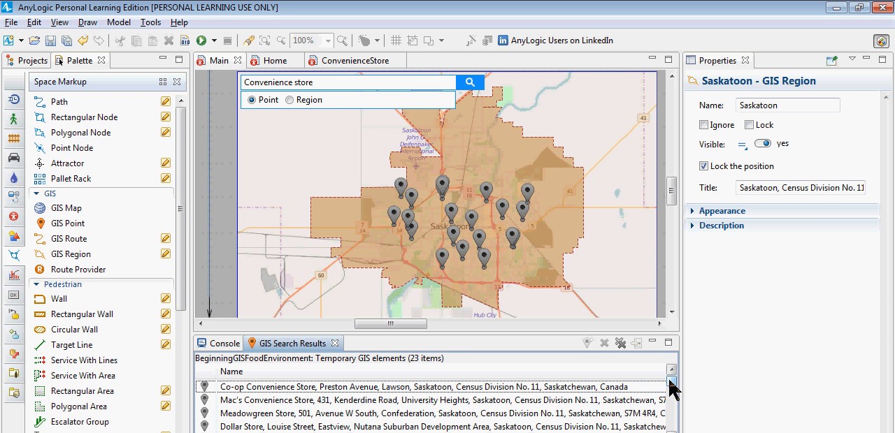
{"action": "scroll", "coordinate": [673, 392], "scroll_direction": "down", "scroll_amount": 1}
{"action": "left_click_drag", "start_coordinate": [674, 391], "coordinate": [675, 364]}
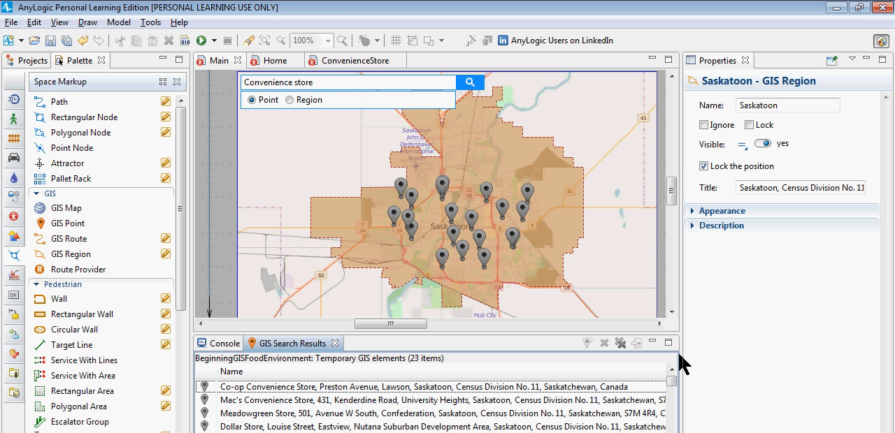
Step: Create ConvenienceStore agents at ten search results: Co-op, both Mac's, Meadowgreen Store, Super Stop Convenience, Heal Avenue, both Macs/Subway, Shell and 7-Eleven
{"action": "left_click", "coordinate": [430, 389]}
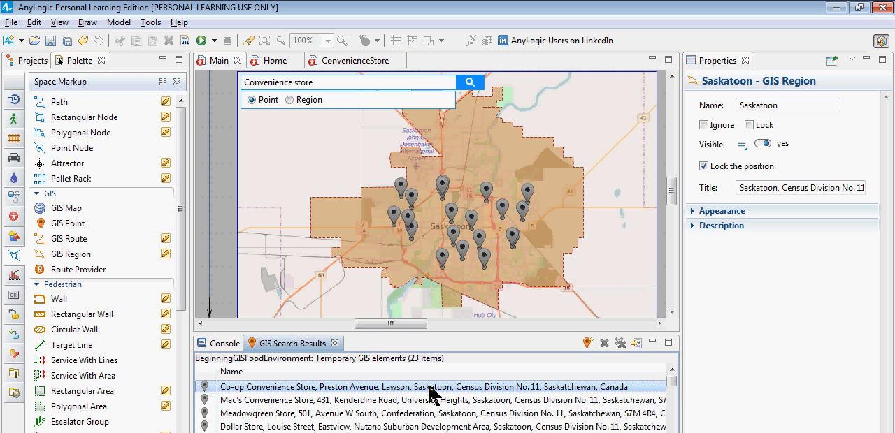
{"action": "key", "text": "shift+Down"}
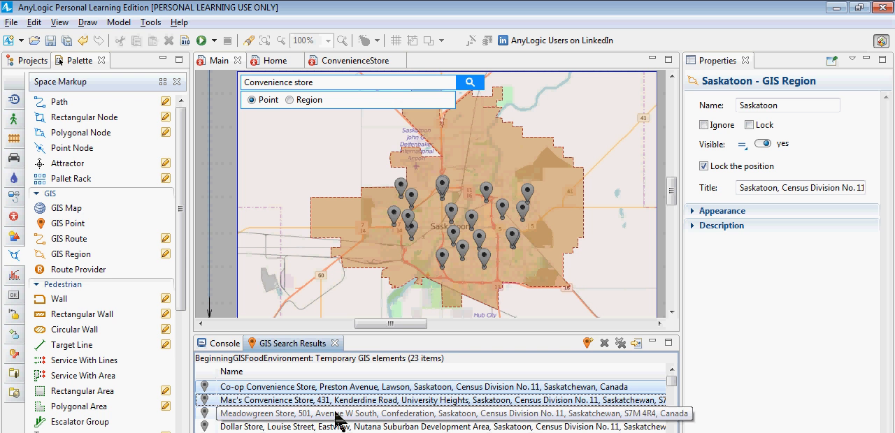
{"action": "key", "text": "shift+Down"}
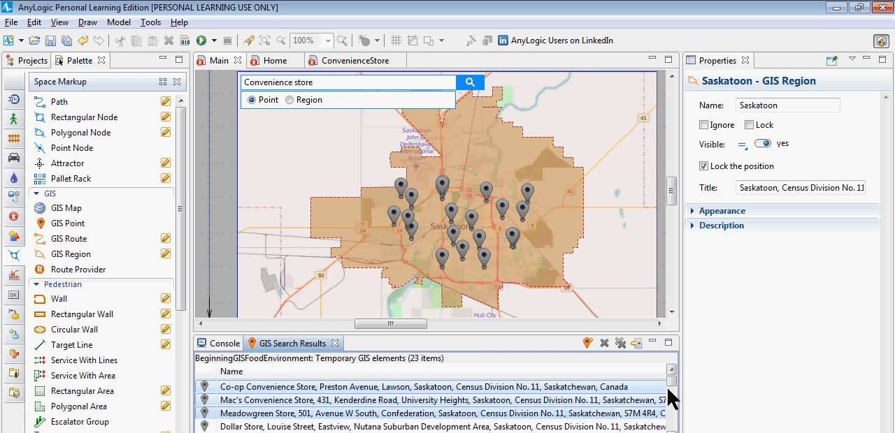
{"action": "scroll", "coordinate": [670, 393], "scroll_direction": "down", "scroll_amount": 1}
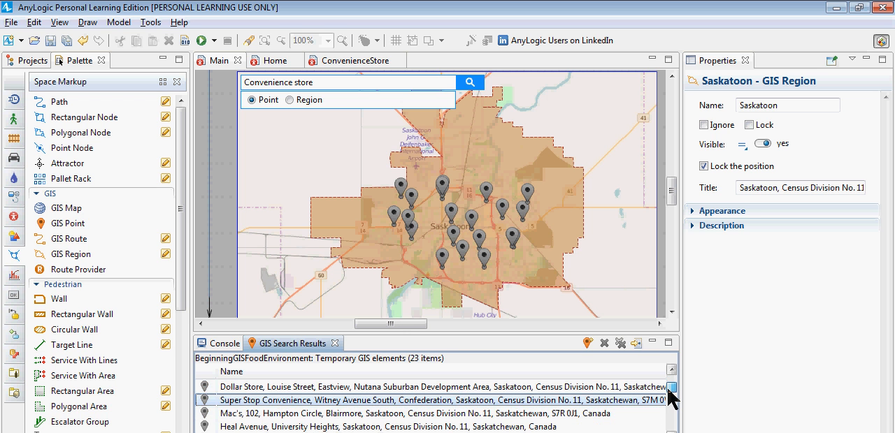
{"action": "left_click", "coordinate": [469, 417]}
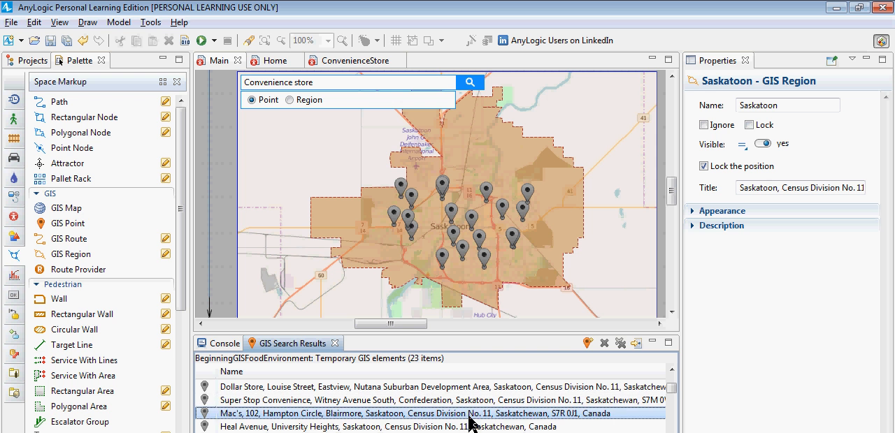
{"action": "left_click", "coordinate": [507, 400], "text": "ctrl"}
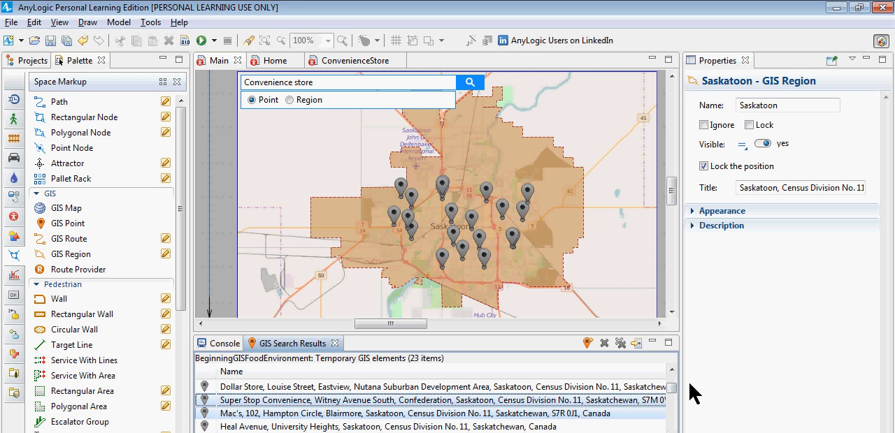
{"action": "left_click_drag", "start_coordinate": [669, 391], "coordinate": [664, 404]}
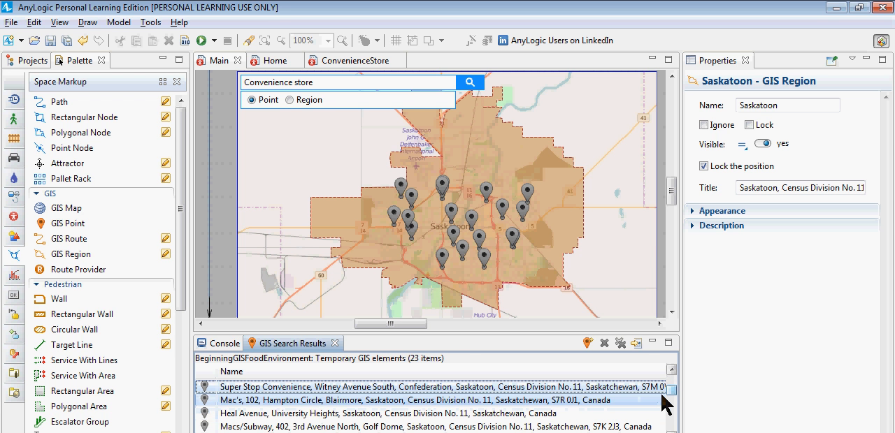
{"action": "left_click", "coordinate": [384, 426], "text": "ctrl"}
{"action": "left_click", "coordinate": [382, 417], "text": "ctrl"}
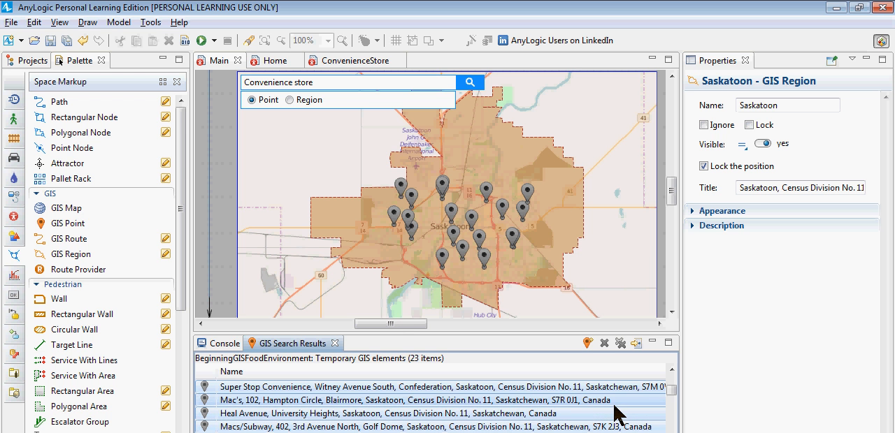
{"action": "left_click_drag", "start_coordinate": [674, 394], "coordinate": [675, 383]}
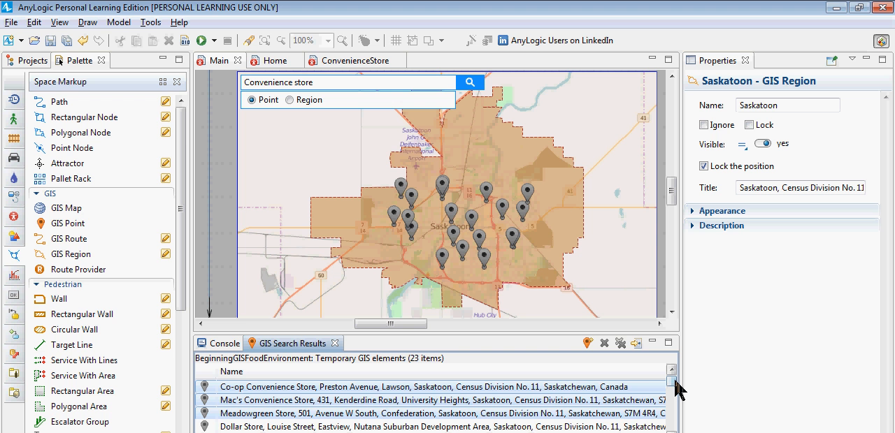
{"action": "left_click_drag", "start_coordinate": [675, 382], "coordinate": [679, 406]}
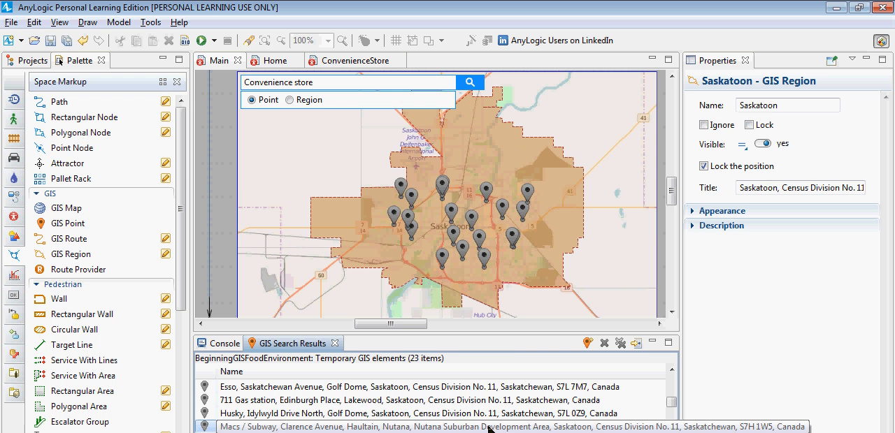
{"action": "left_click_drag", "start_coordinate": [675, 409], "coordinate": [673, 371]}
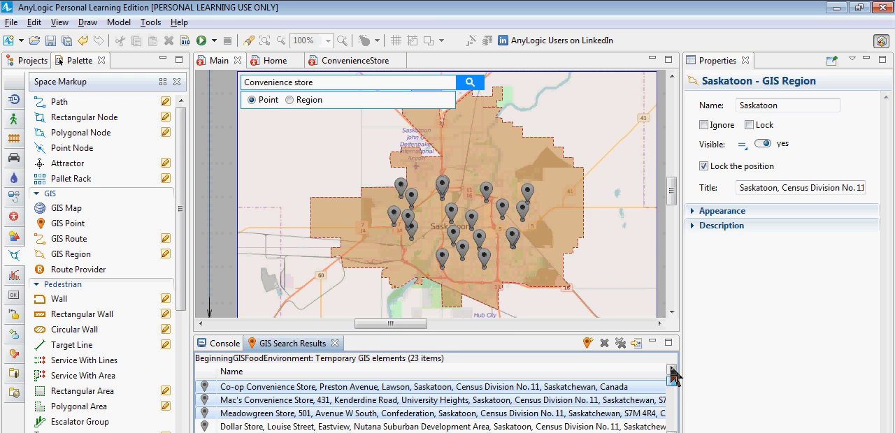
{"action": "right_click", "coordinate": [492, 397]}
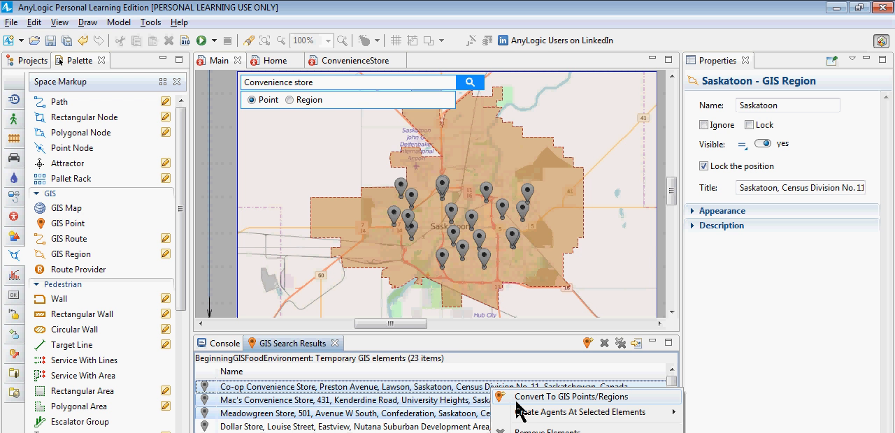
{"action": "mouse_move", "coordinate": [521, 412]}
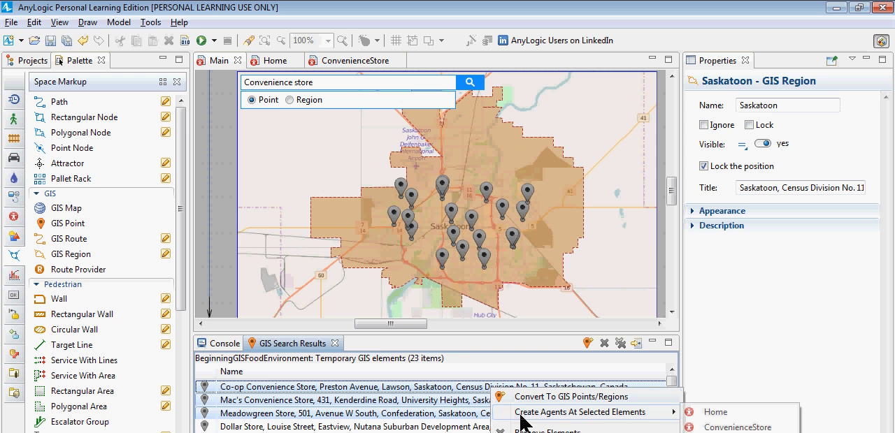
{"action": "left_click", "coordinate": [701, 427]}
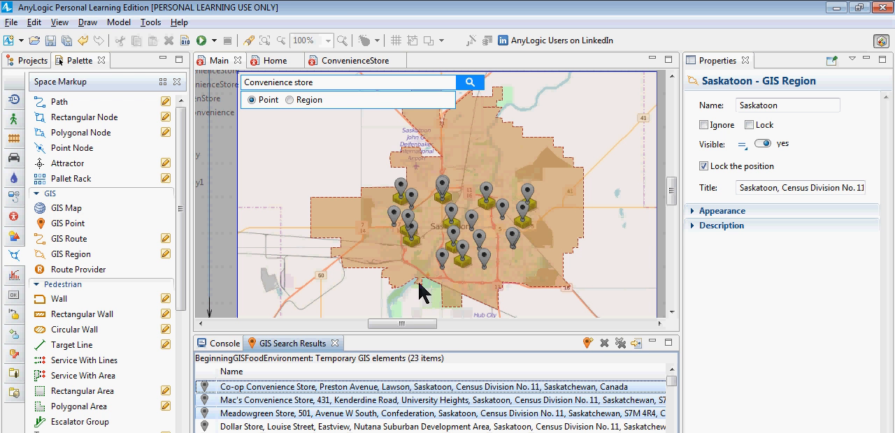
Step: Examine the newly created convenience store agents listed beside the GIS map on Main
{"action": "left_click", "coordinate": [426, 326]}
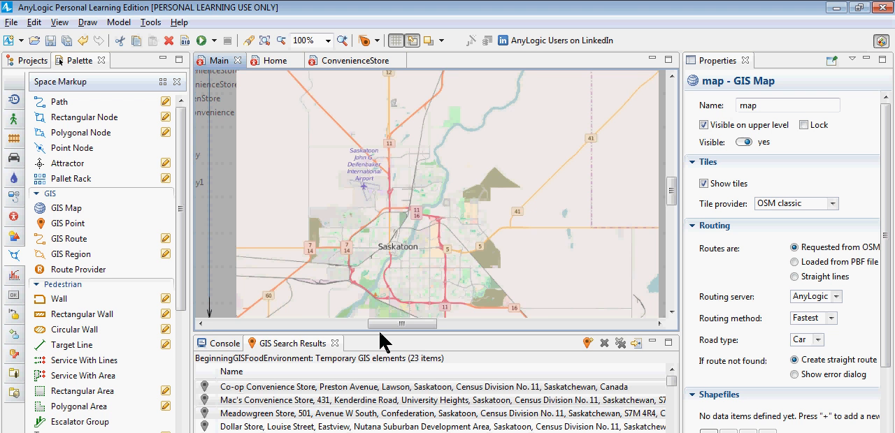
{"action": "left_click_drag", "start_coordinate": [380, 334], "coordinate": [334, 324]}
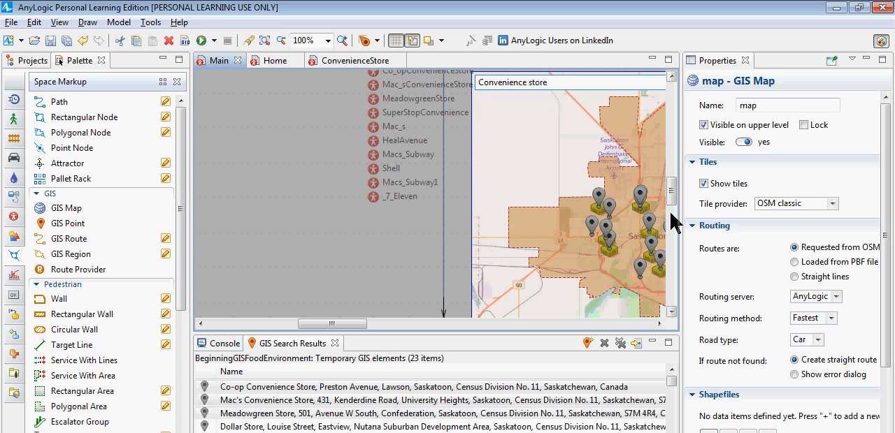
{"action": "left_click_drag", "start_coordinate": [670, 191], "coordinate": [670, 179]}
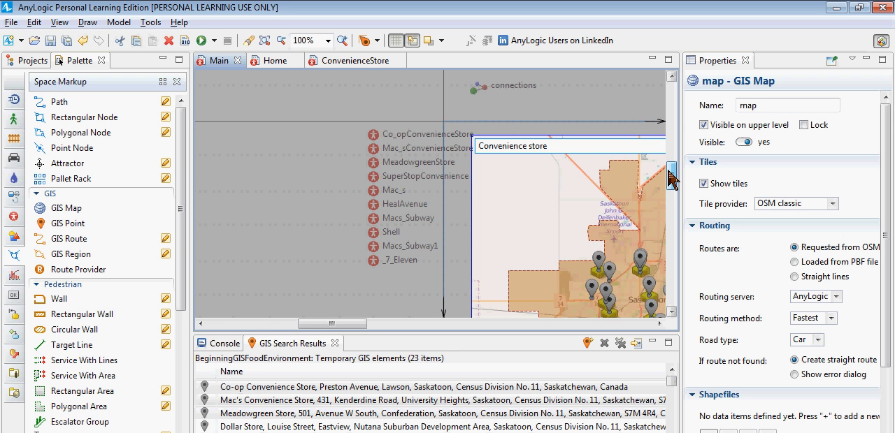
{"action": "left_click", "coordinate": [348, 137]}
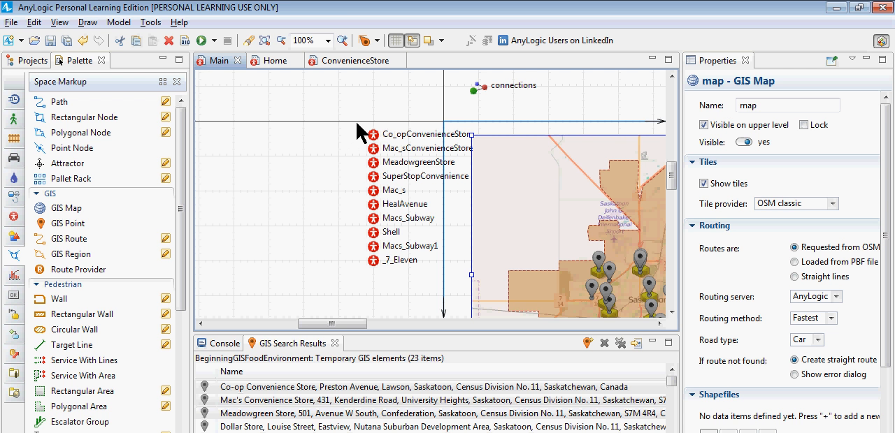
{"action": "mouse_move", "coordinate": [357, 123]}
{"action": "left_mouse_down"}
{"action": "mouse_move", "coordinate": [420, 134]}
{"action": "mouse_move", "coordinate": [615, 267]}
{"action": "left_mouse_up"}
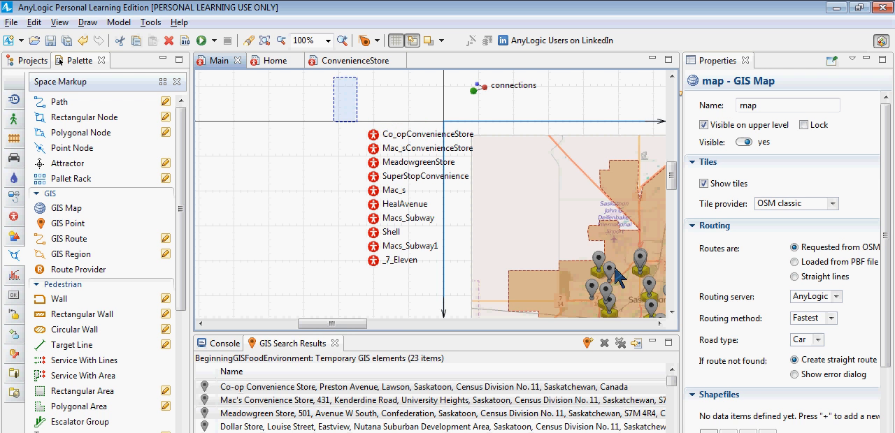
{"action": "right_click", "coordinate": [360, 386]}
{"action": "mouse_move", "coordinate": [433, 410]}
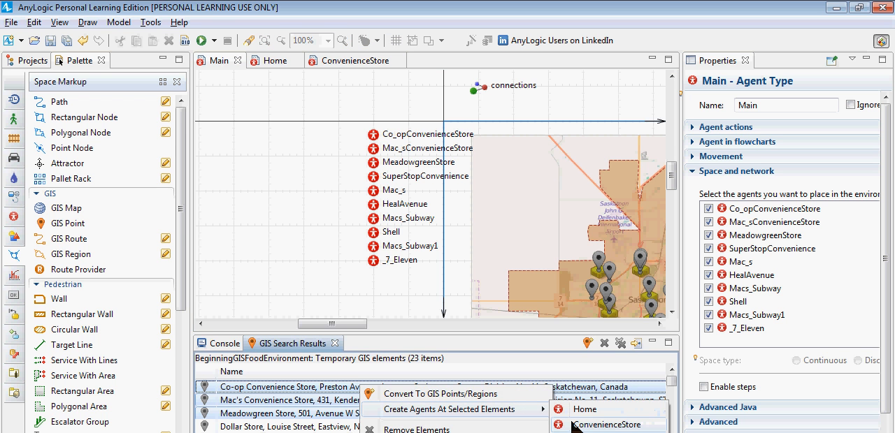
{"action": "left_click", "coordinate": [346, 119]}
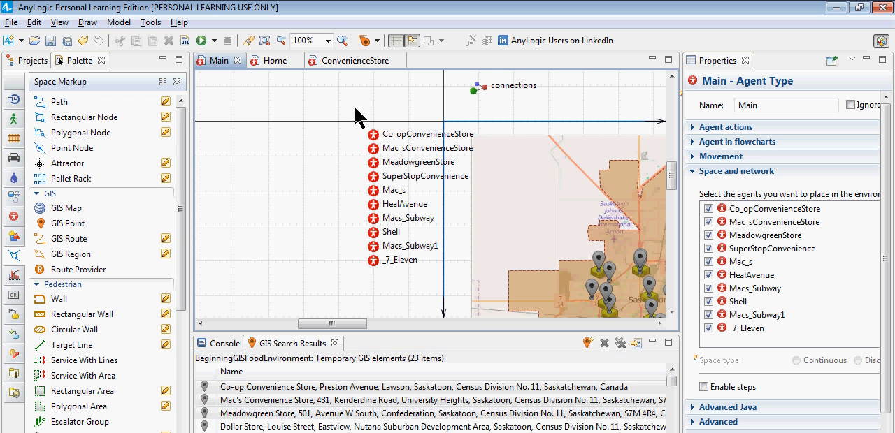
Step: Create a collection on Main from all ten store agents, Co_opConvenienceStore through _7_Eleven
{"action": "left_click_drag", "start_coordinate": [350, 109], "coordinate": [453, 338]}
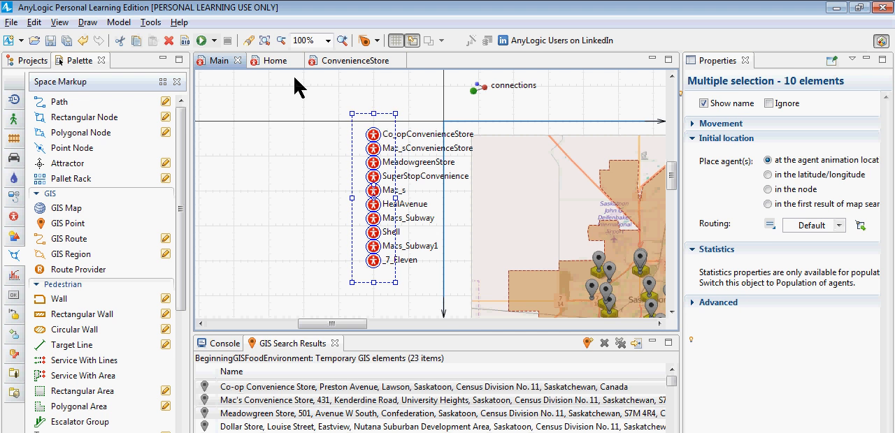
{"action": "left_click", "coordinate": [505, 250]}
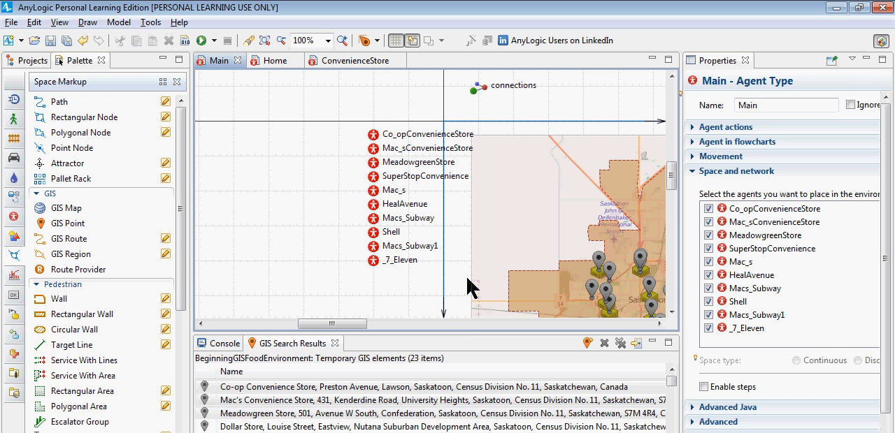
{"action": "left_click_drag", "start_coordinate": [316, 96], "coordinate": [490, 291]}
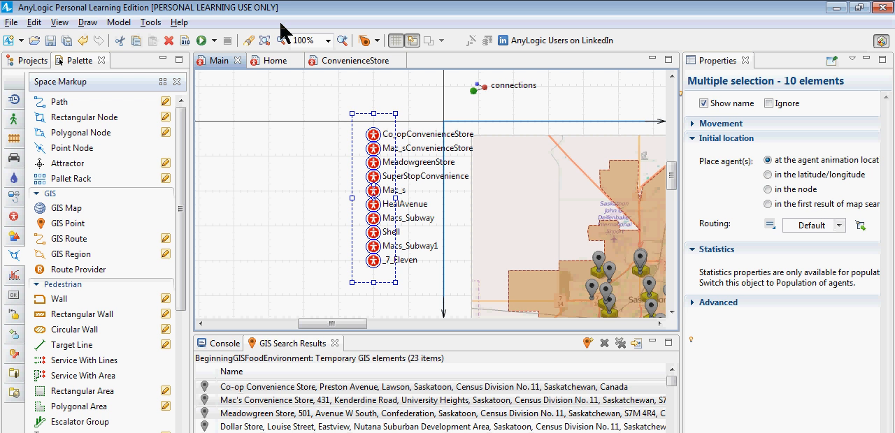
{"action": "left_click", "coordinate": [324, 96]}
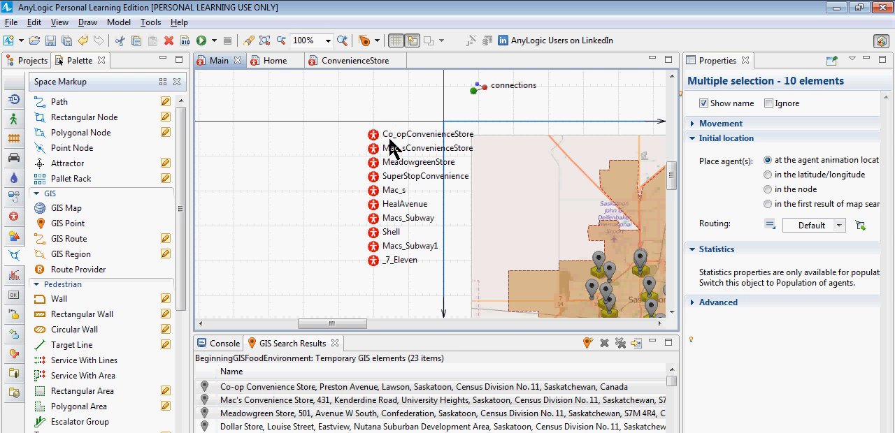
{"action": "left_click_drag", "start_coordinate": [354, 108], "coordinate": [488, 286]}
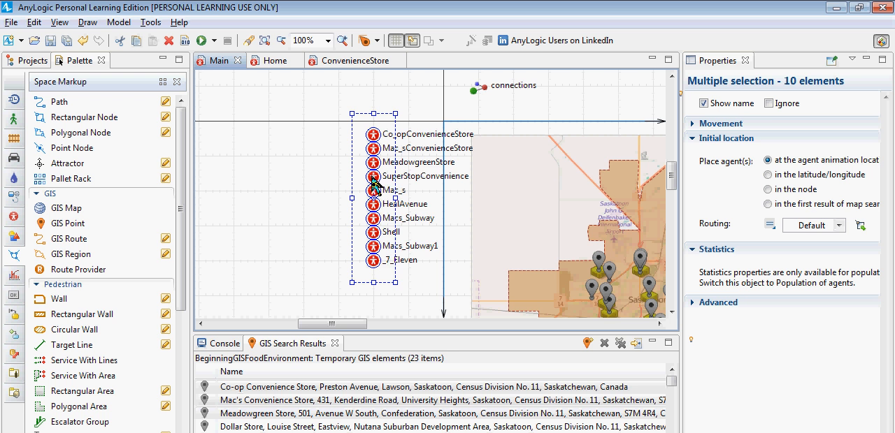
{"action": "right_click", "coordinate": [374, 183]}
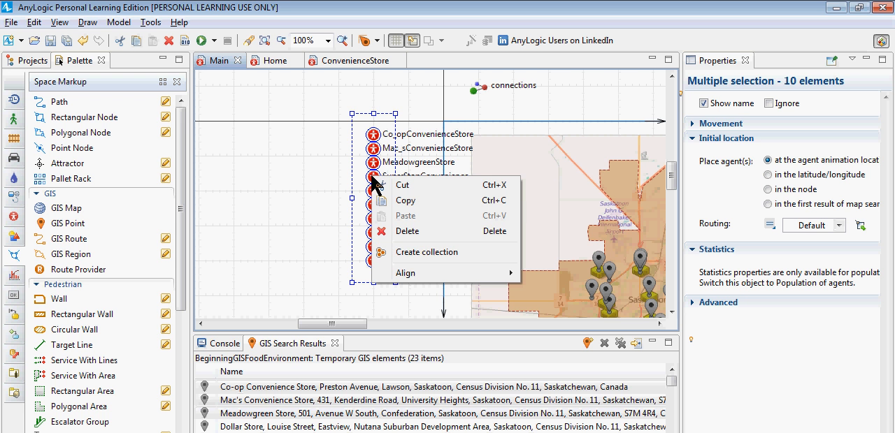
{"action": "left_click", "coordinate": [414, 253]}
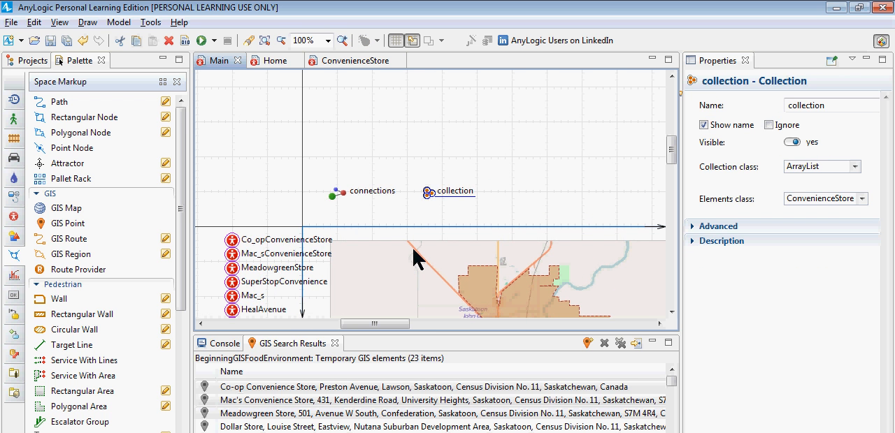
Step: Rename the new collection as convenienceStoreCollection
{"action": "double_click", "coordinate": [810, 107]}
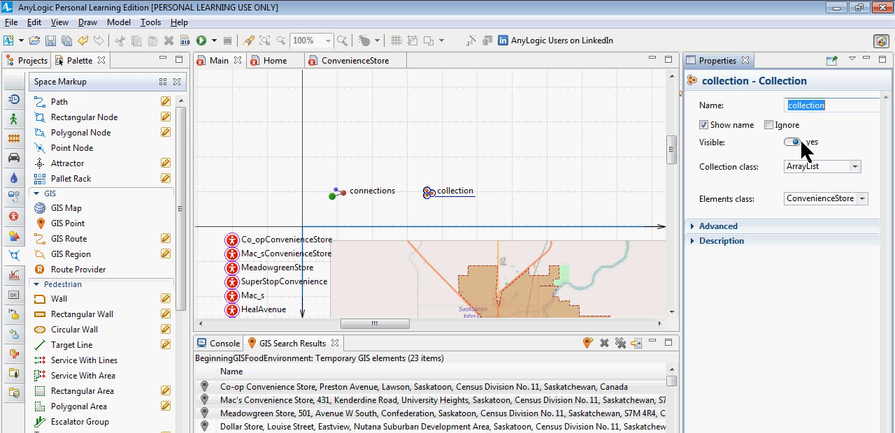
{"action": "type", "text": "conveni"}
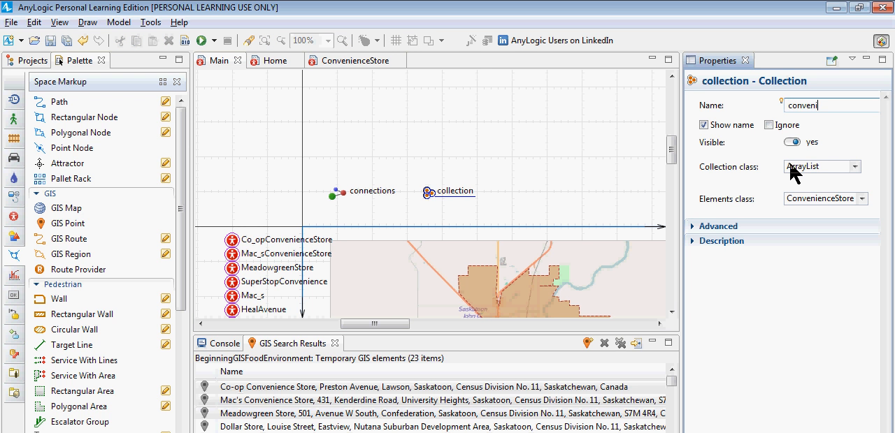
{"action": "type", "text": "enceStoreCollection"}
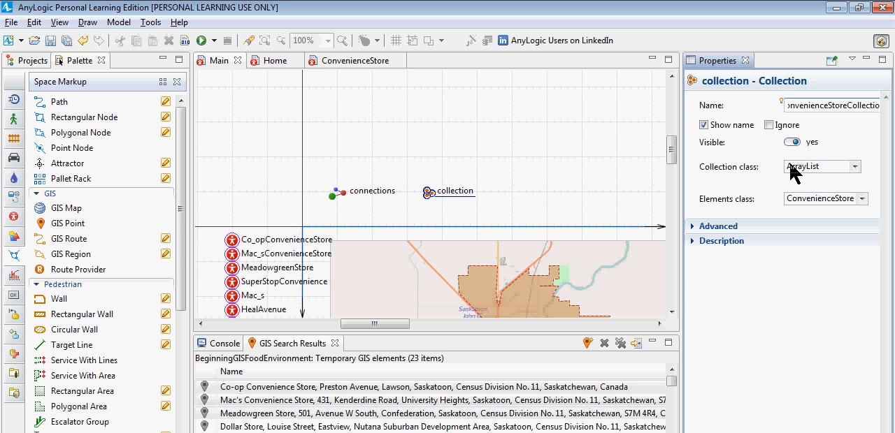
{"action": "key", "text": "Return"}
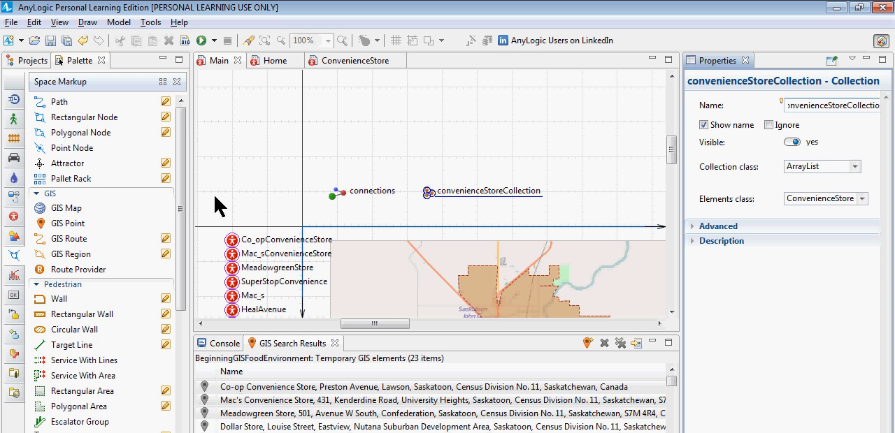
{"action": "left_click_drag", "start_coordinate": [214, 197], "coordinate": [270, 343]}
{"action": "right_click", "coordinate": [238, 260]}
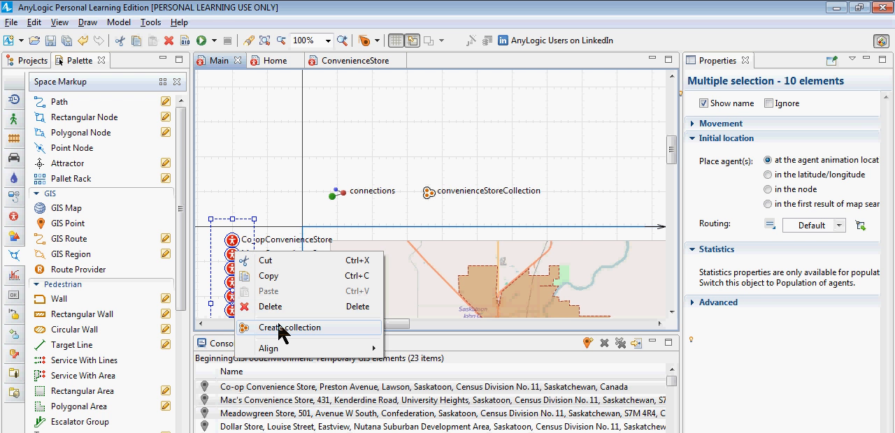
{"action": "left_click", "coordinate": [253, 160]}
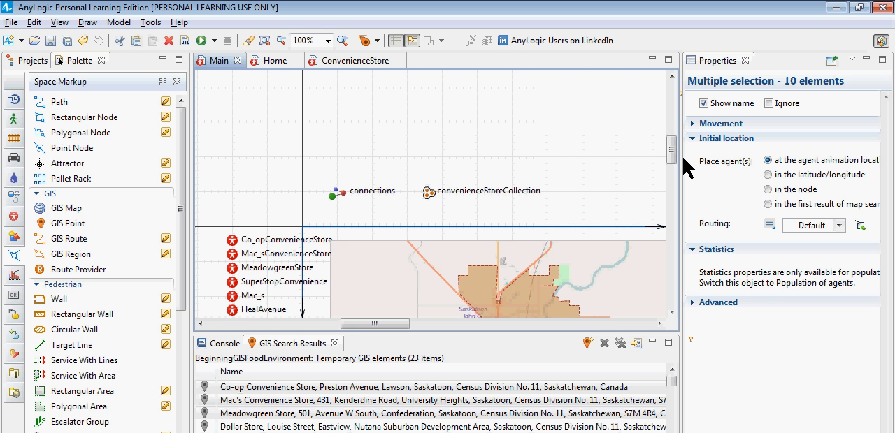
{"action": "left_click_drag", "start_coordinate": [674, 157], "coordinate": [674, 189]}
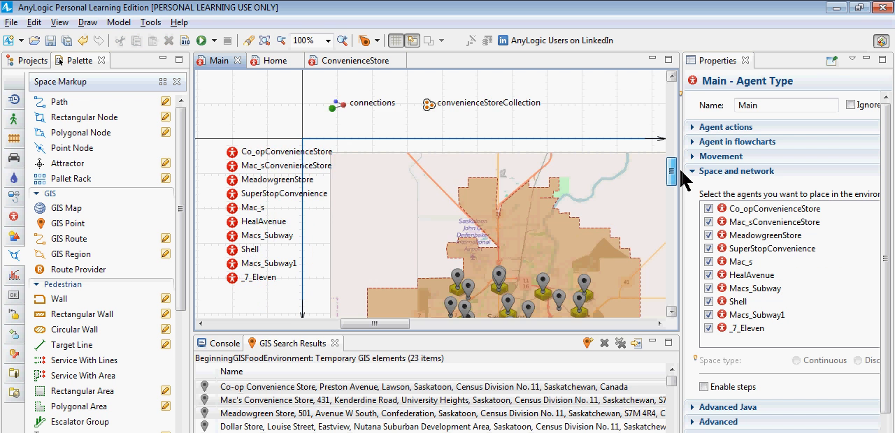
Step: Examine the initial contents of convenienceStoreCollection and the movement, location and routing properties of the Co_opConvenienceStore agent
{"action": "left_click", "coordinate": [429, 111]}
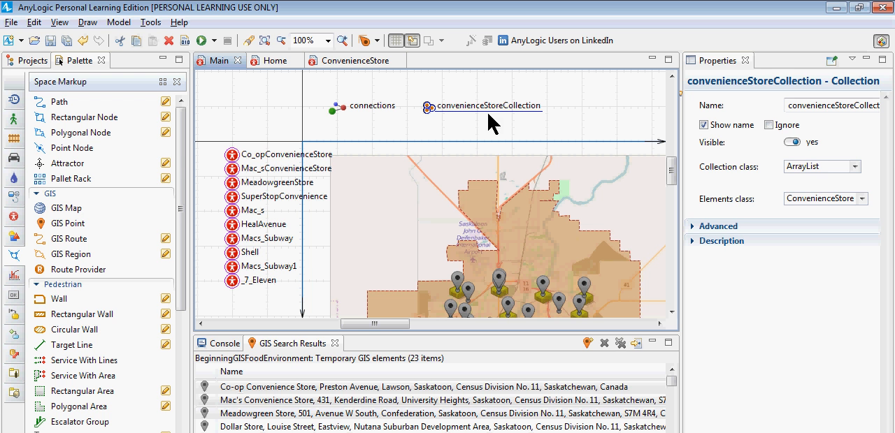
{"action": "left_click", "coordinate": [702, 227]}
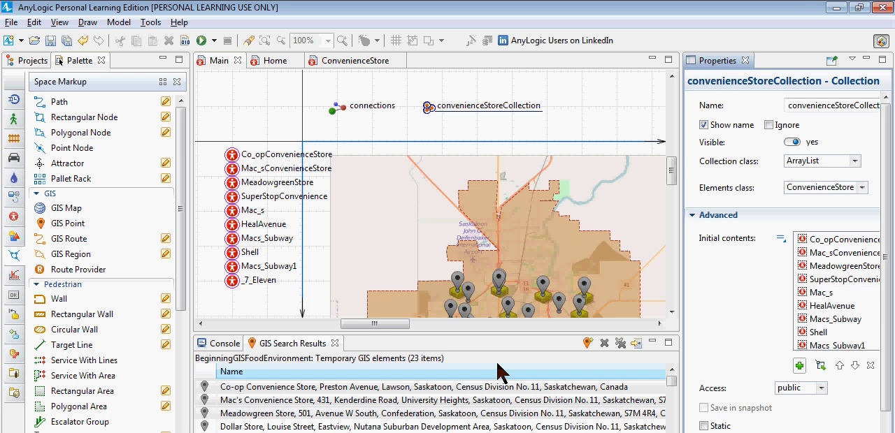
{"action": "left_click", "coordinate": [270, 169]}
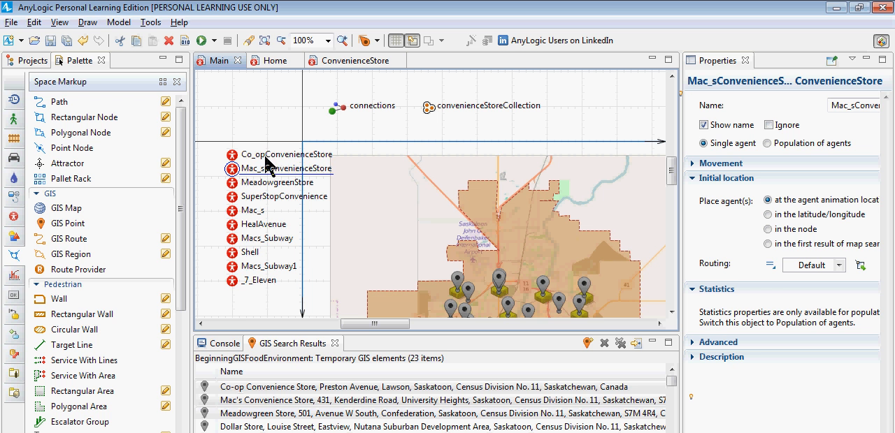
{"action": "left_click", "coordinate": [231, 155]}
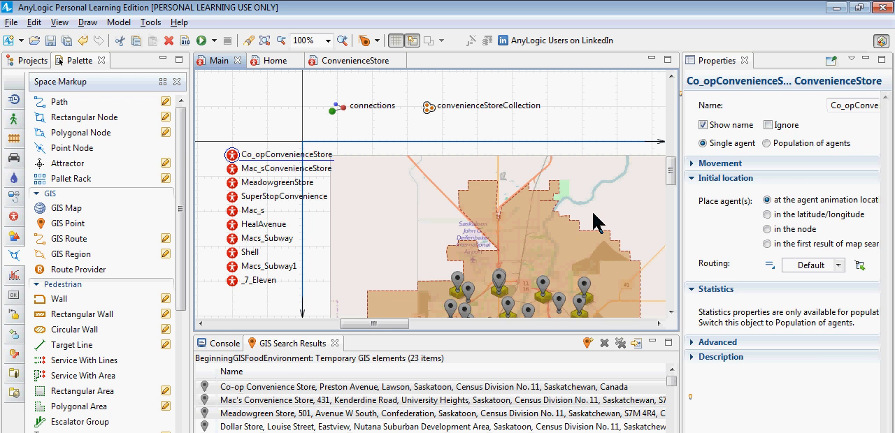
{"action": "left_click_drag", "start_coordinate": [594, 222], "coordinate": [567, 224]}
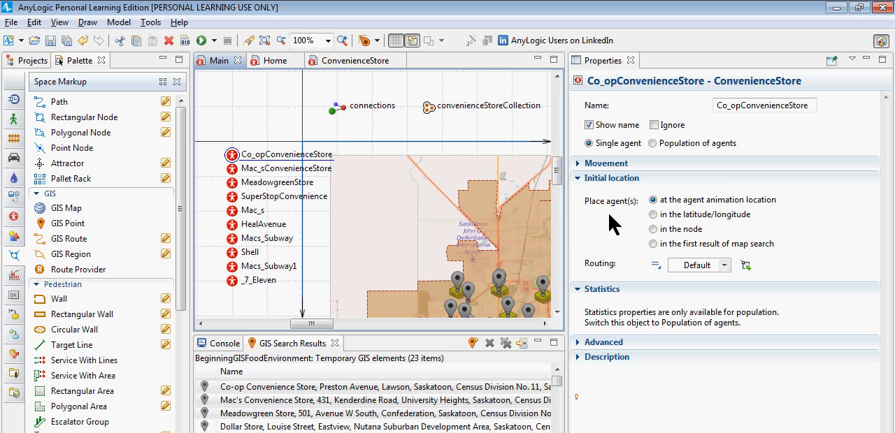
{"action": "left_click", "coordinate": [581, 346]}
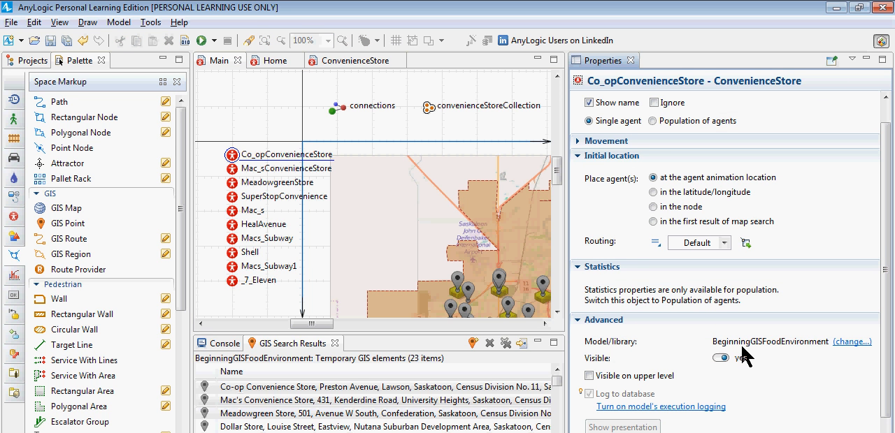
{"action": "left_click", "coordinate": [579, 142]}
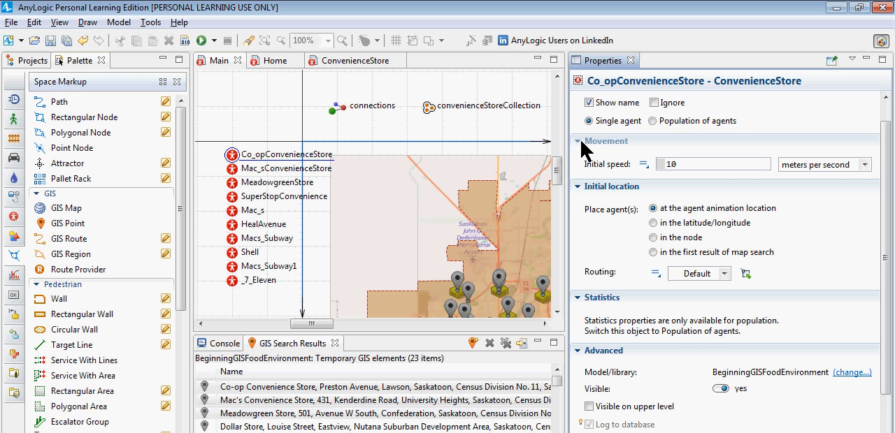
{"action": "left_click", "coordinate": [581, 142]}
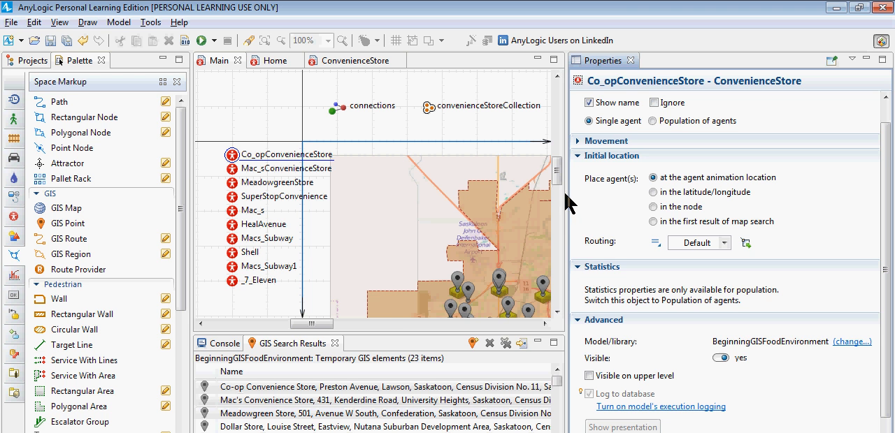
{"action": "left_click_drag", "start_coordinate": [570, 202], "coordinate": [673, 195]}
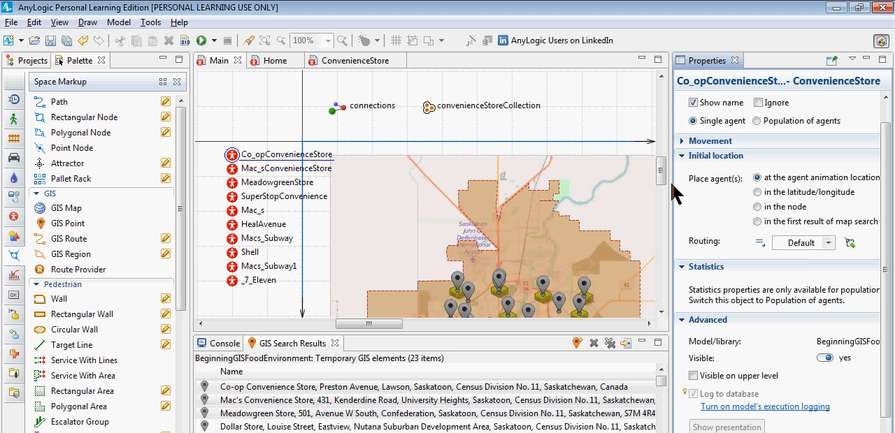
{"action": "left_click", "coordinate": [814, 242]}
{"action": "left_click", "coordinate": [801, 256]}
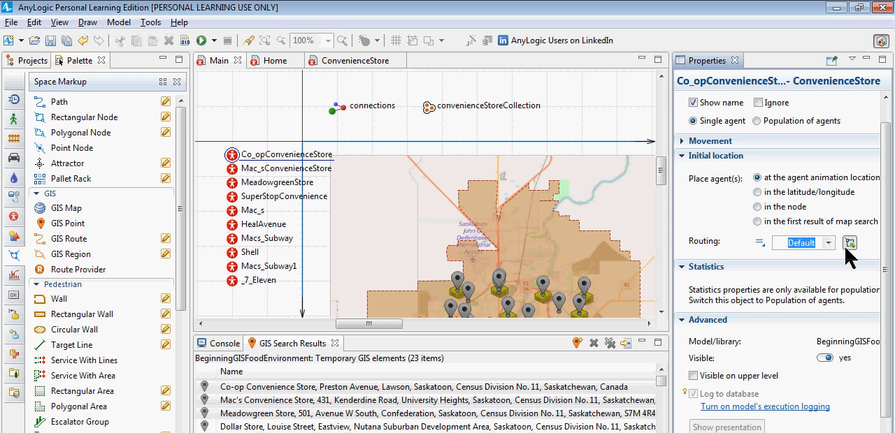
Step: Look through the properties of the Mac_sConvenienceStore, MeadowgreenStore, SuperStopConvenience and HealAvenue agents
{"action": "left_click", "coordinate": [232, 172]}
{"action": "left_click", "coordinate": [233, 184]}
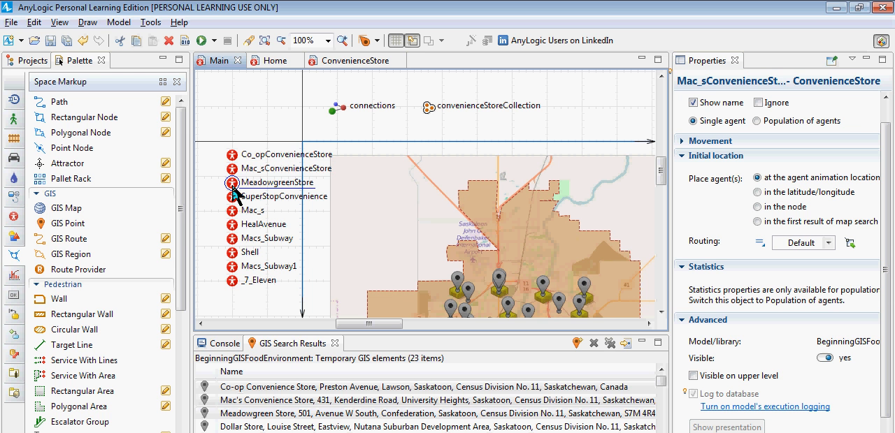
{"action": "left_click", "coordinate": [232, 198]}
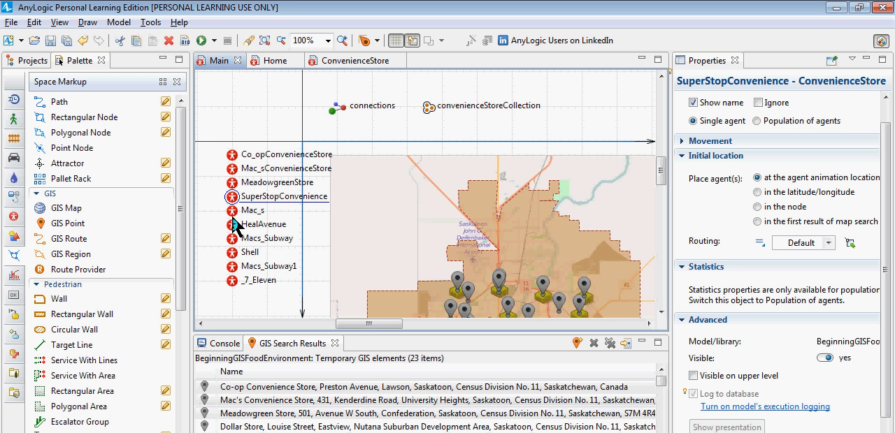
{"action": "left_click", "coordinate": [233, 225]}
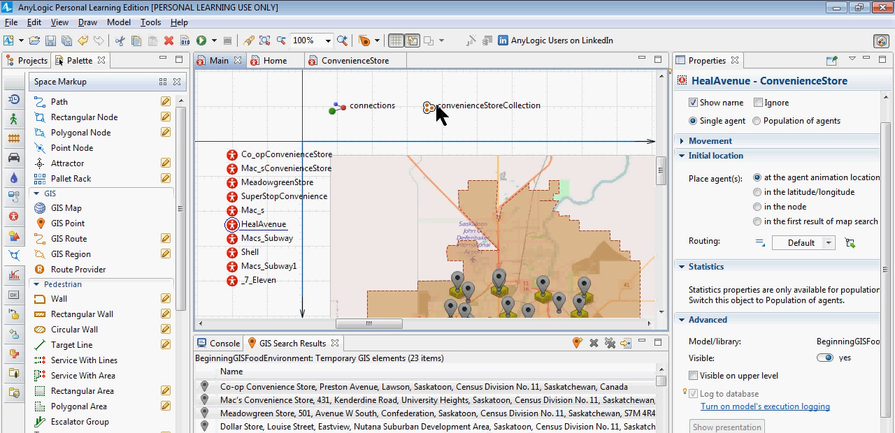
Step: Move all ten store agents together on Main farther left, away from the GIS map, and slightly down
{"action": "mouse_move", "coordinate": [207, 130]}
{"action": "left_mouse_down"}
{"action": "mouse_move", "coordinate": [303, 210]}
{"action": "mouse_move", "coordinate": [379, 303]}
{"action": "mouse_move", "coordinate": [378, 329]}
{"action": "left_mouse_up"}
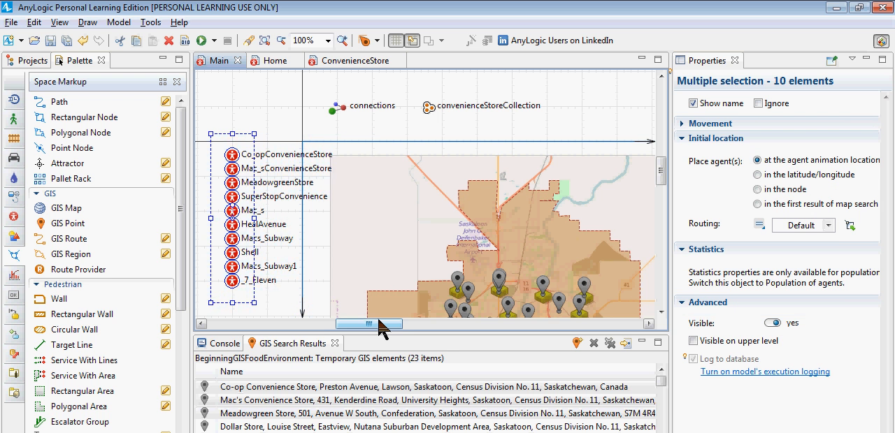
{"action": "key", "text": "Left"}
{"action": "key", "text": "Left"}
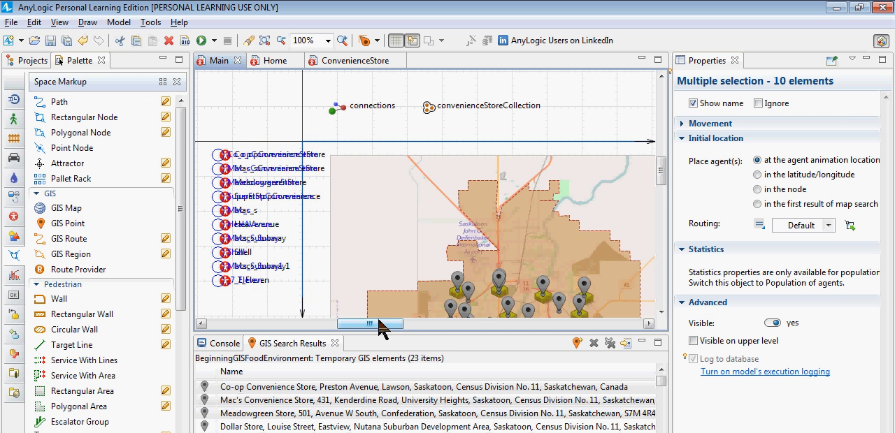
{"action": "key", "text": "Left"}
{"action": "key", "text": "Left"}
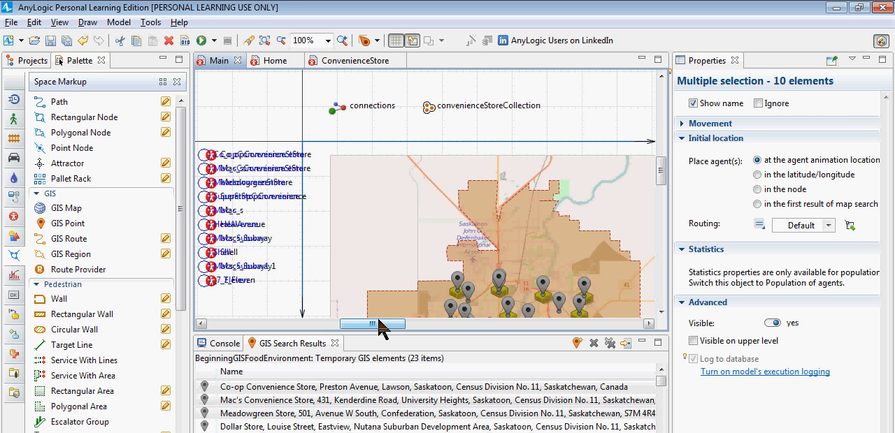
{"action": "left_click_drag", "start_coordinate": [378, 328], "coordinate": [324, 328]}
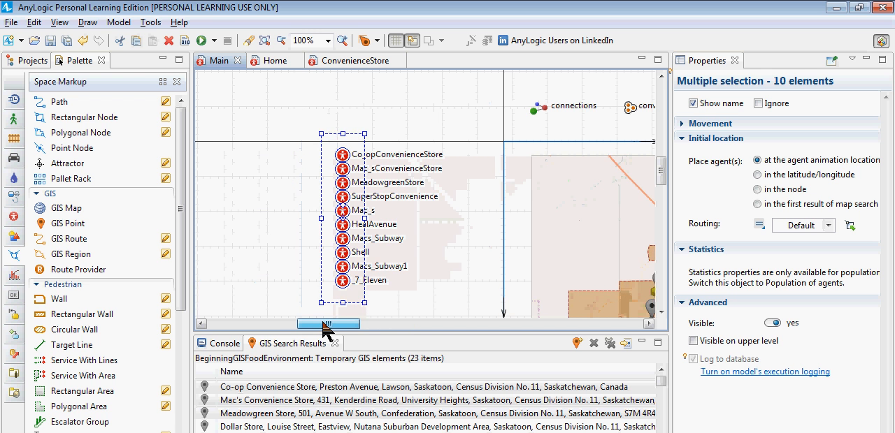
{"action": "key", "text": "Left"}
{"action": "key", "text": "Left"}
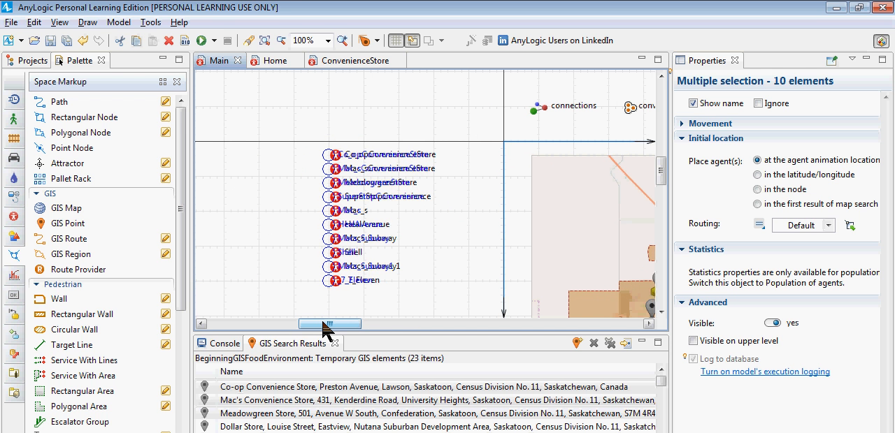
{"action": "key", "text": "Left"}
{"action": "key", "text": "Left"}
{"action": "key", "text": "Left"}
{"action": "key", "text": "Left"}
{"action": "key", "text": "Left"}
{"action": "key", "text": "Left"}
{"action": "key", "text": "Left"}
{"action": "key", "text": "Left"}
{"action": "key", "text": "Left"}
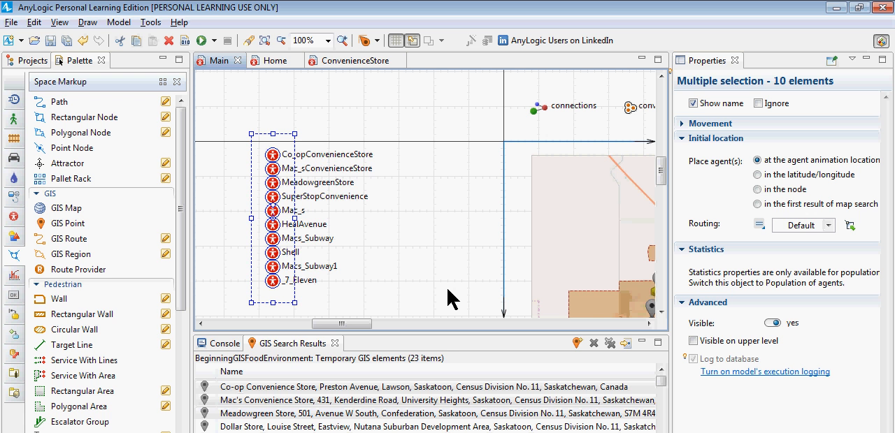
{"action": "key", "text": "Down"}
{"action": "key", "text": "Down"}
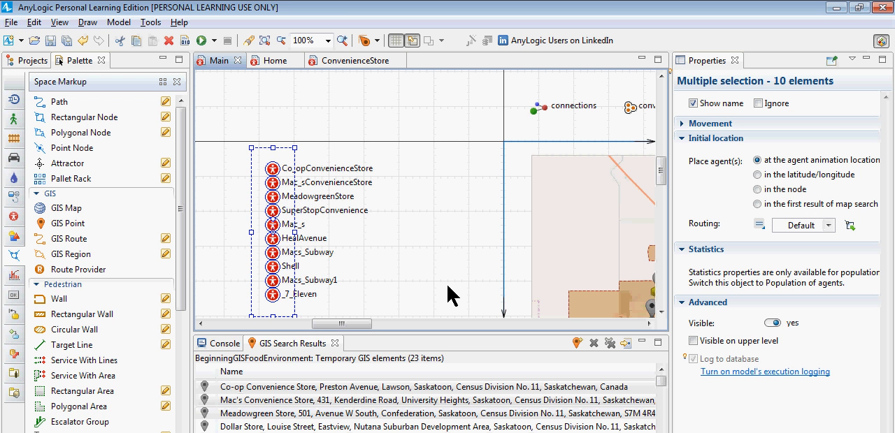
{"action": "left_click_drag", "start_coordinate": [227, 121], "coordinate": [381, 348]}
Step: Search the GIS map for points matching Supermarket and enlarge the list of search results
{"action": "left_click_drag", "start_coordinate": [369, 324], "coordinate": [427, 327]}
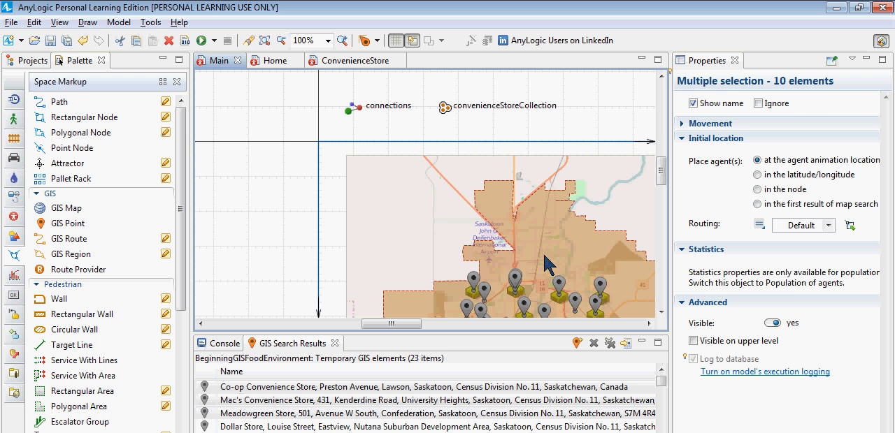
{"action": "left_click", "coordinate": [454, 234]}
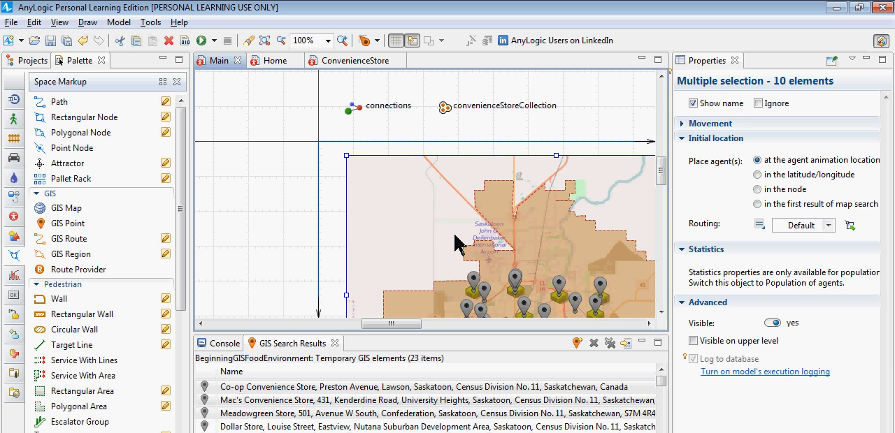
{"action": "double_click", "coordinate": [455, 242]}
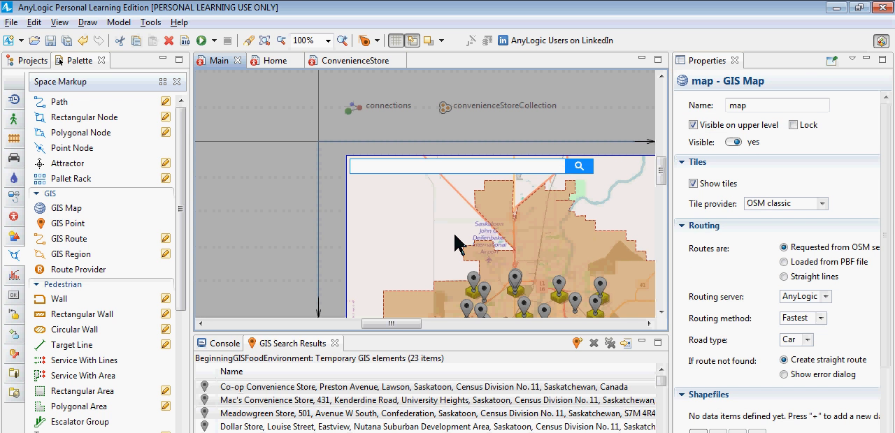
{"action": "left_click", "coordinate": [444, 167]}
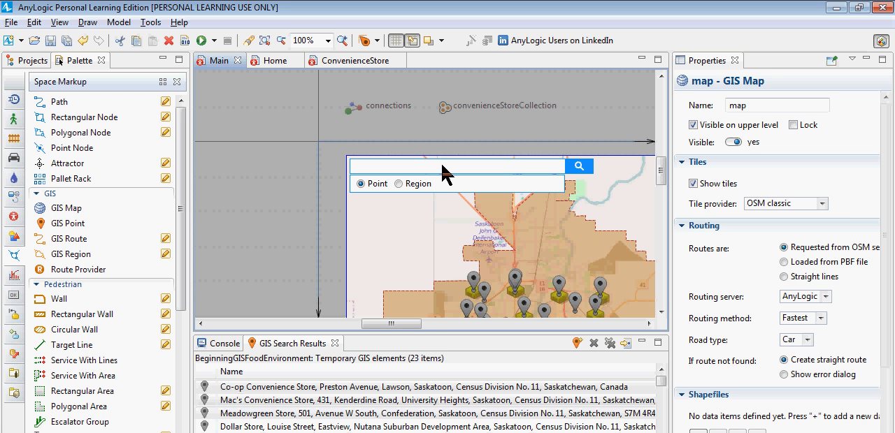
{"action": "type", "text": "Supermarket"}
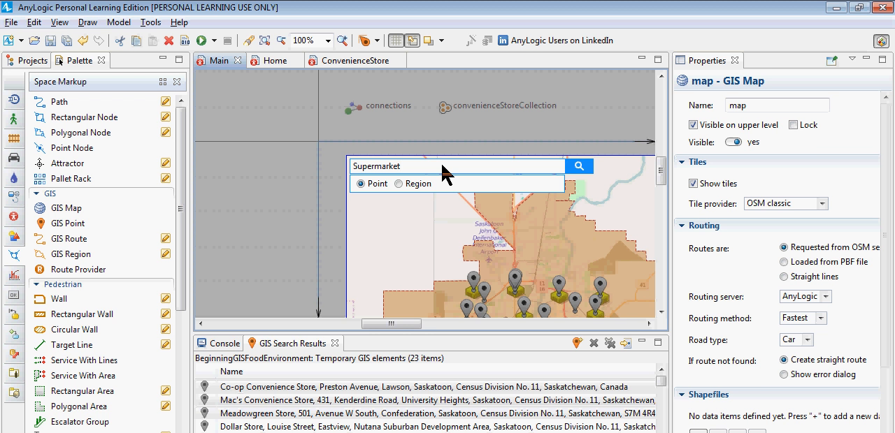
{"action": "left_click", "coordinate": [578, 169]}
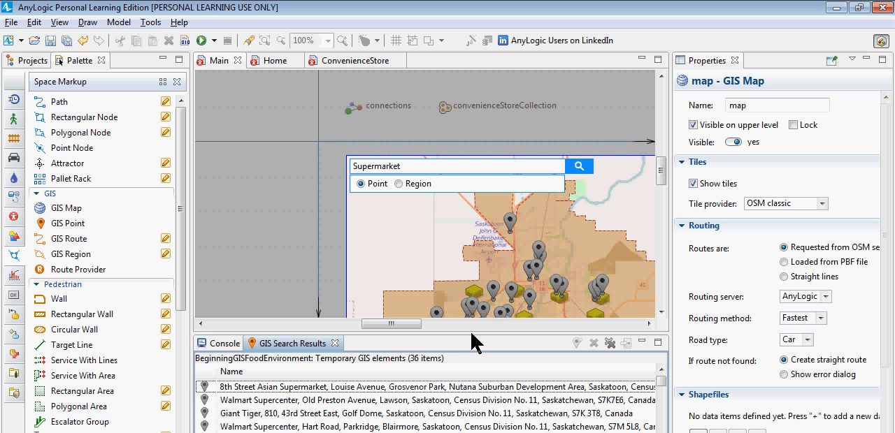
{"action": "left_click_drag", "start_coordinate": [472, 343], "coordinate": [472, 280]}
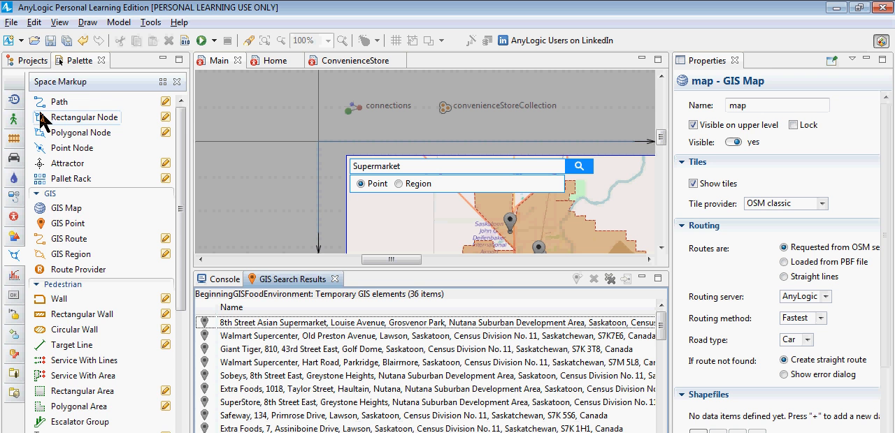
Step: Create a new agent type named Supermarket from scratch in the BeginningGISFoodEnvironment model
{"action": "left_click", "coordinate": [30, 60]}
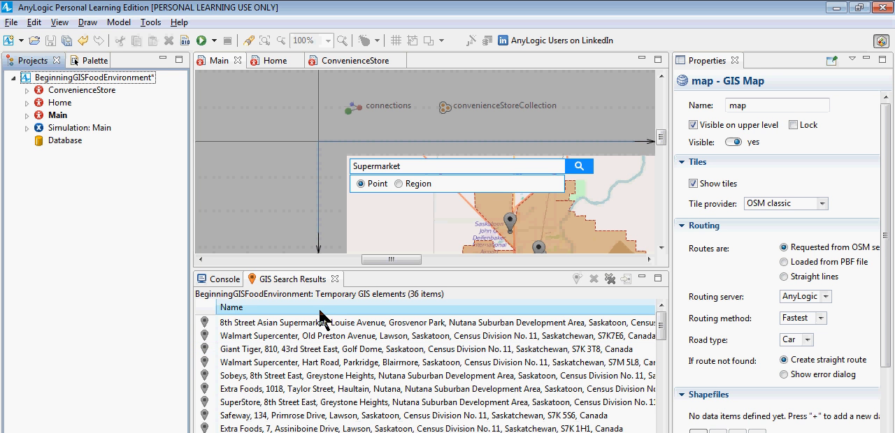
{"action": "right_click", "coordinate": [129, 84]}
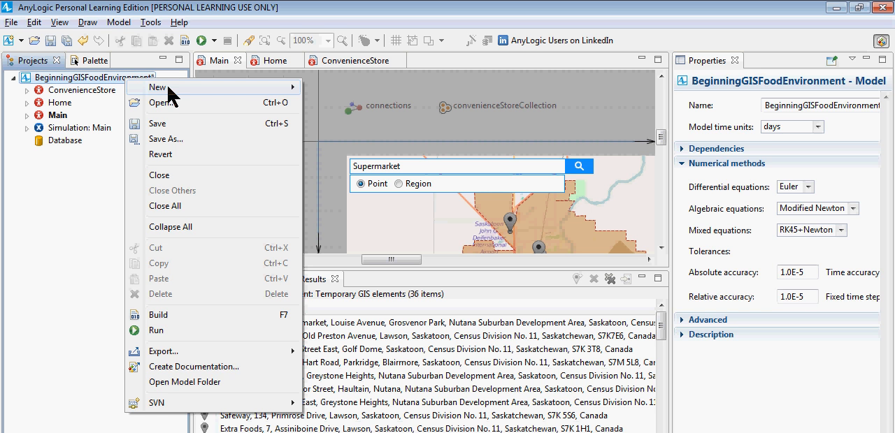
{"action": "mouse_move", "coordinate": [391, 86]}
{"action": "left_click", "coordinate": [434, 112]}
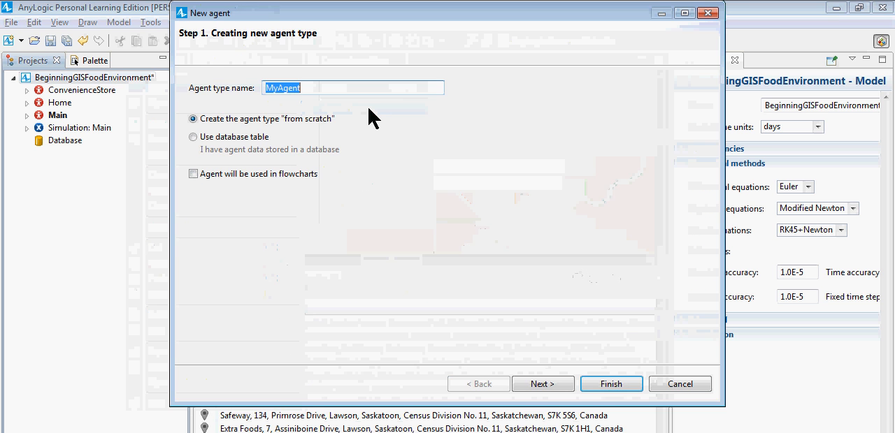
{"action": "type", "text": "Gr"}
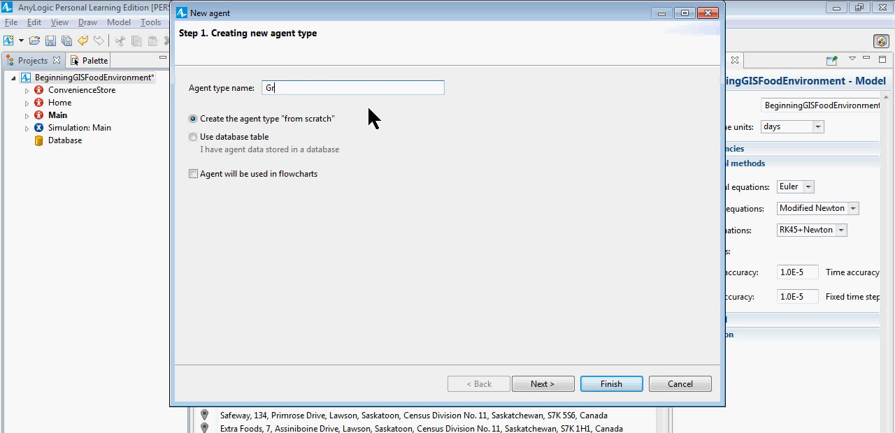
{"action": "type", "text": "oceryStore"}
{"action": "key", "text": "ctrl+a"}
{"action": "type", "text": "Supermarket"}
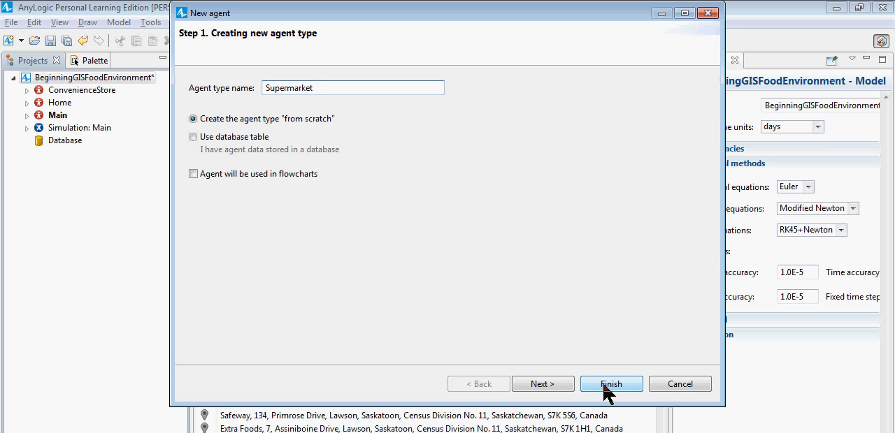
{"action": "left_click", "coordinate": [606, 391]}
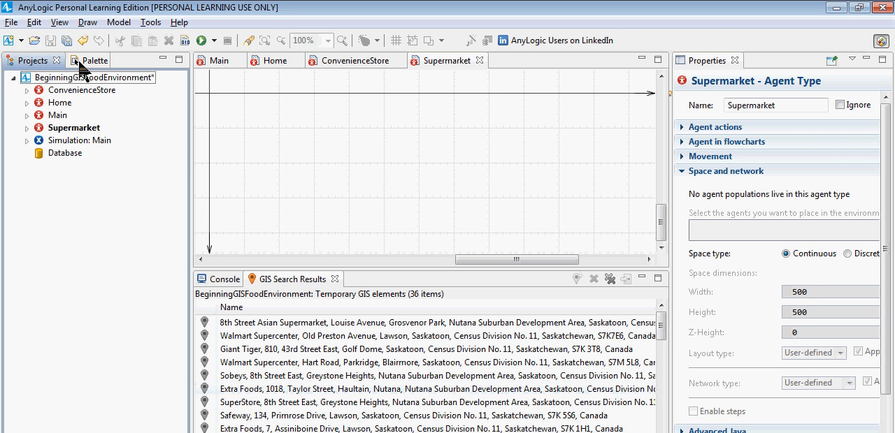
Step: Place a Warehouse picture at the origin of the Supermarket agent type as its animation
{"action": "left_click", "coordinate": [80, 63]}
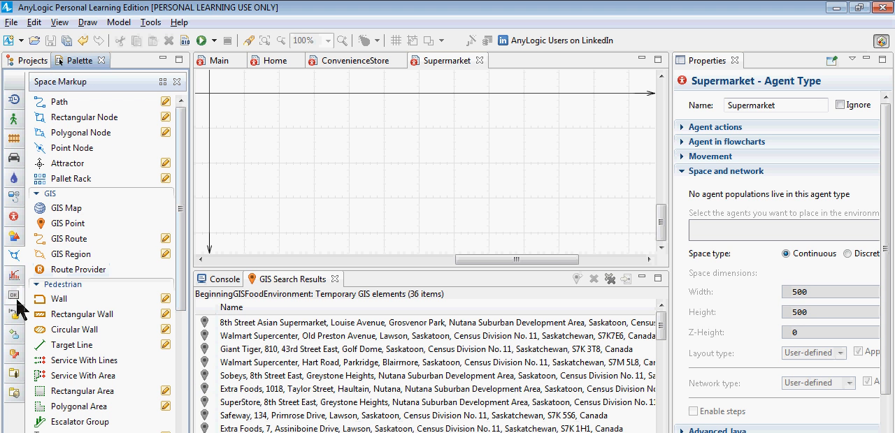
{"action": "mouse_move", "coordinate": [19, 374]}
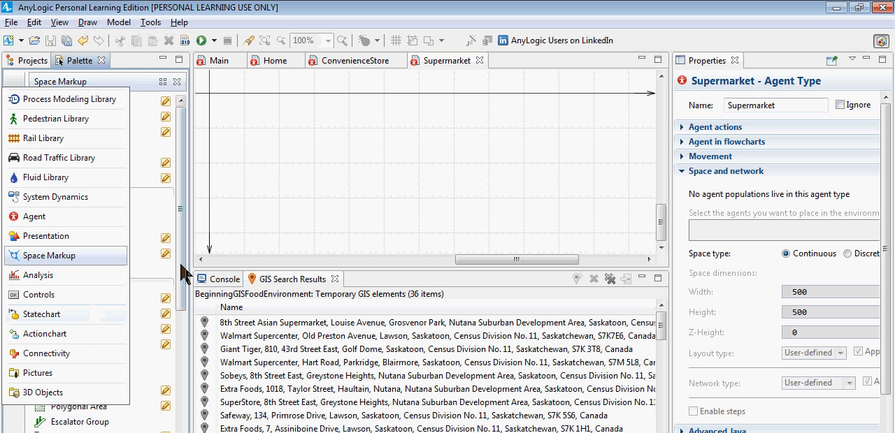
{"action": "left_click", "coordinate": [14, 376]}
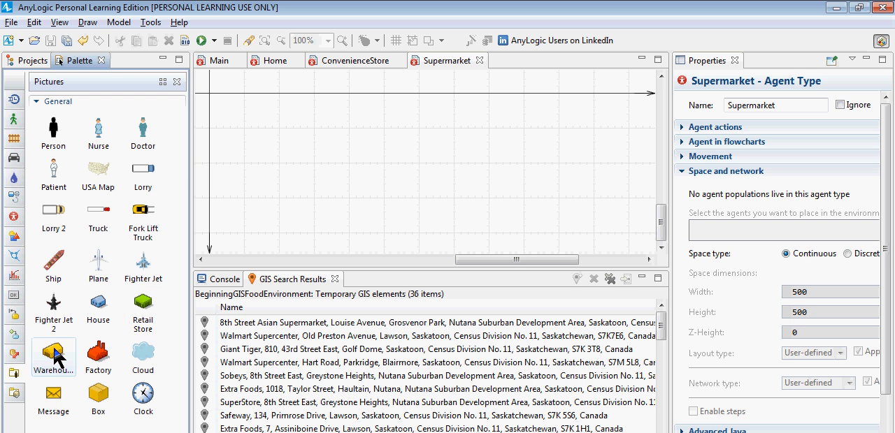
{"action": "left_click_drag", "start_coordinate": [55, 352], "coordinate": [210, 95]}
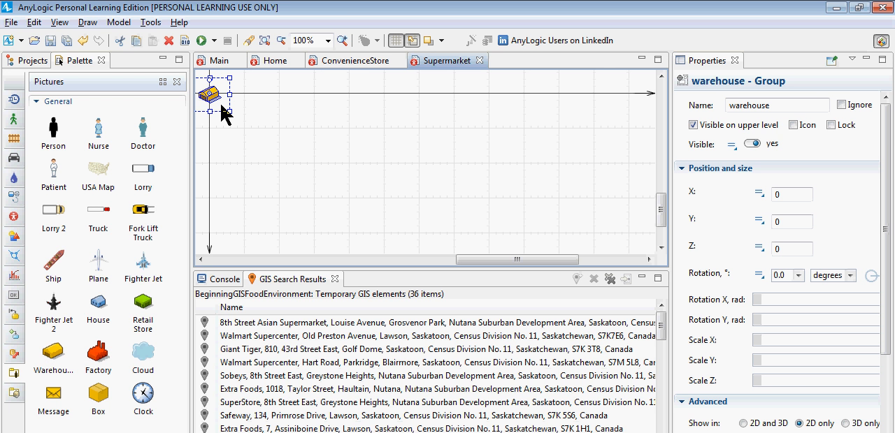
Step: Search the GIS map on Main for points matching Supermarket again
{"action": "left_click", "coordinate": [216, 62]}
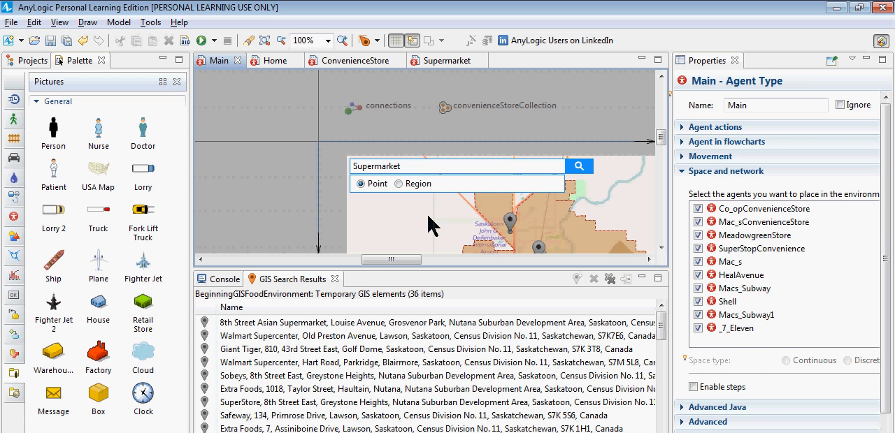
{"action": "left_click", "coordinate": [428, 217]}
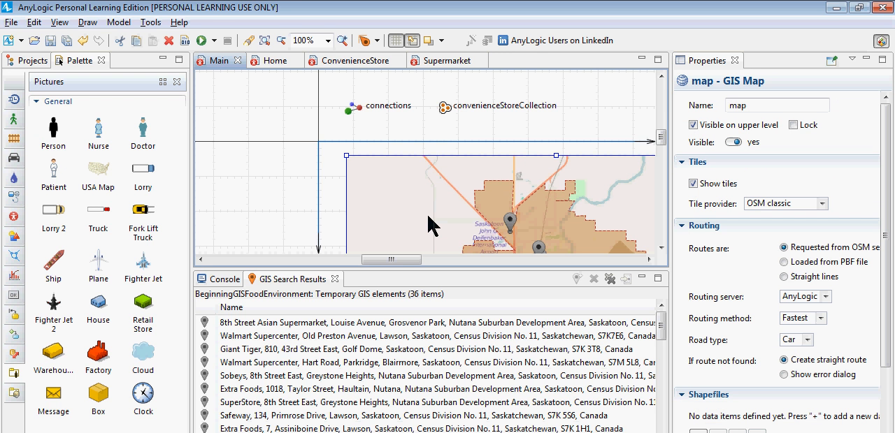
{"action": "double_click", "coordinate": [428, 223]}
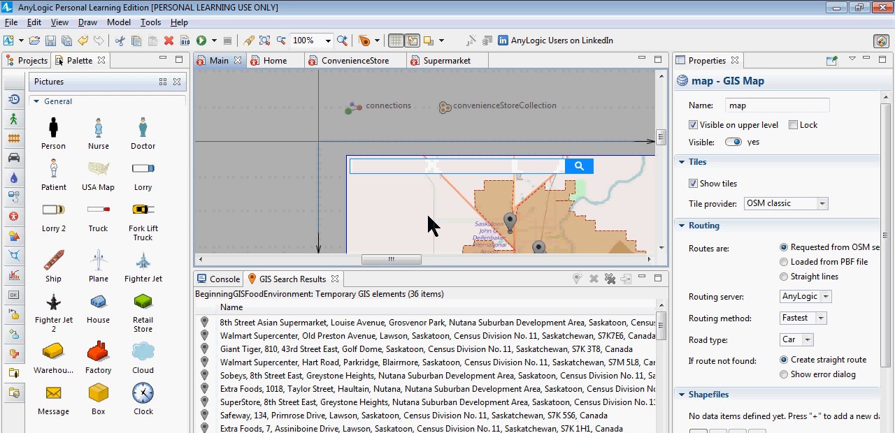
{"action": "left_click", "coordinate": [430, 171]}
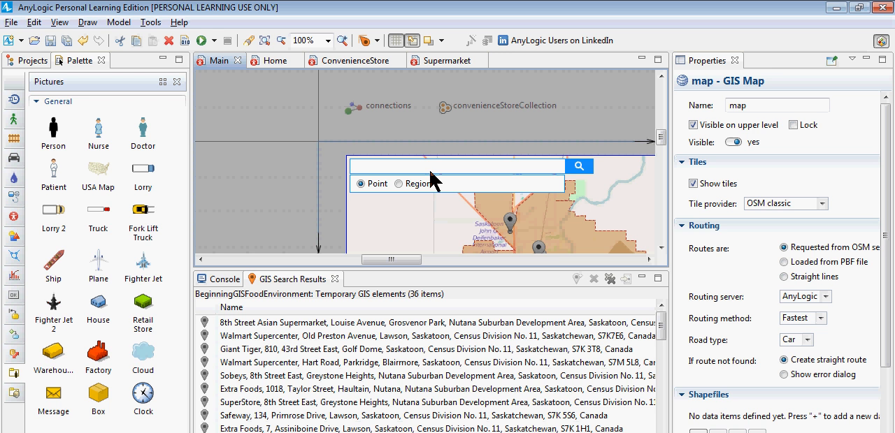
{"action": "type", "text": "permarket"}
{"action": "left_click", "coordinate": [583, 168]}
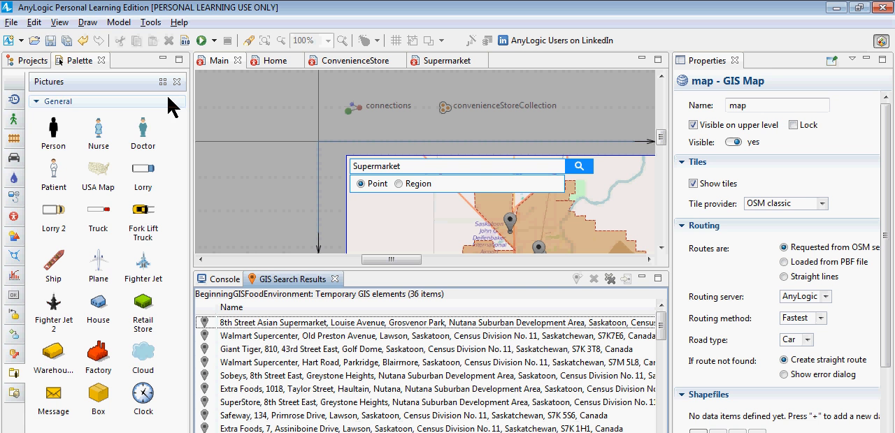
{"action": "left_click", "coordinate": [59, 22]}
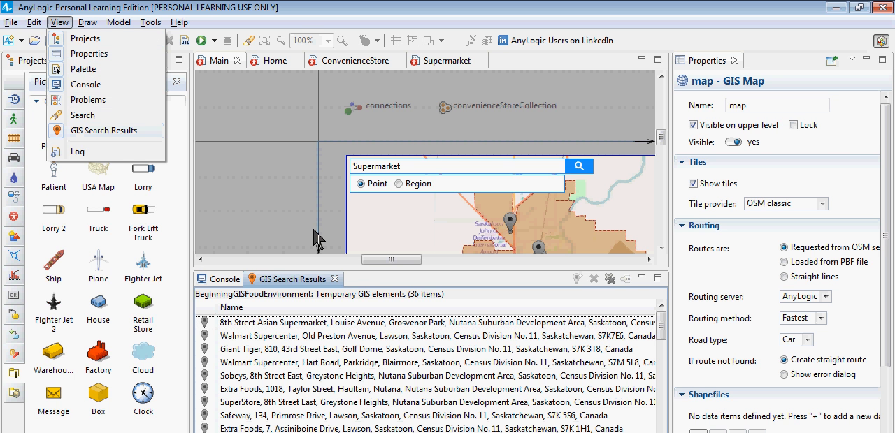
{"action": "left_click", "coordinate": [56, 69]}
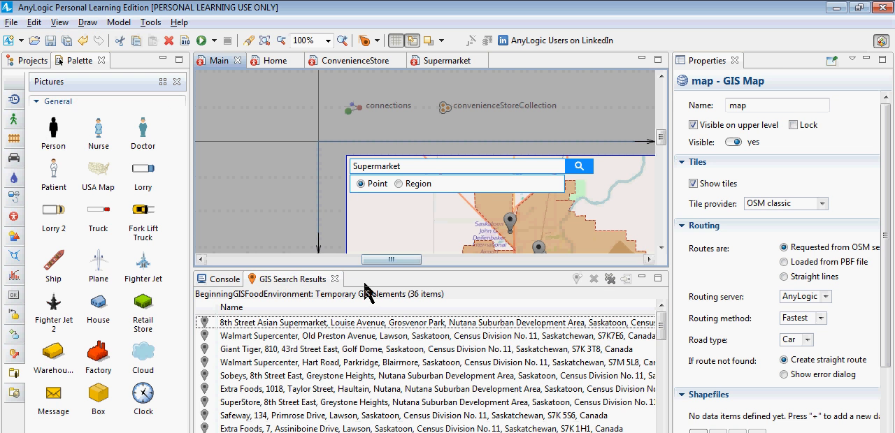
Step: Create Supermarket agents at the first ten GIS search results, from 8th Street Asian Supermarket through Sobeys on Preston Avenue
{"action": "left_click", "coordinate": [348, 326]}
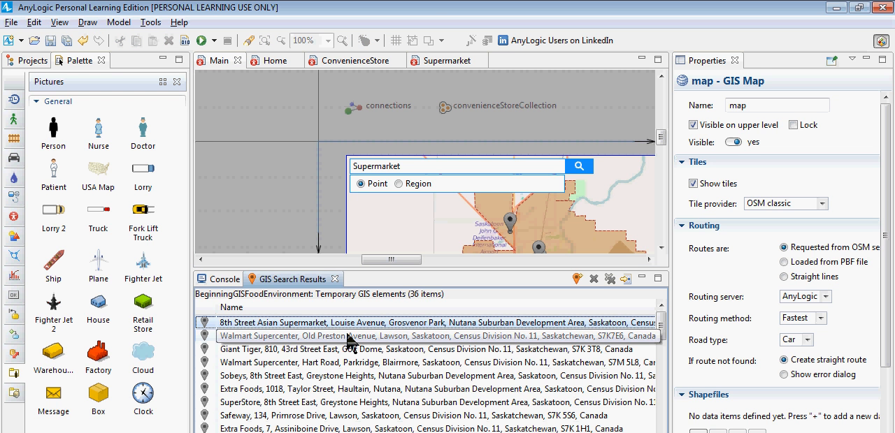
{"action": "left_click", "coordinate": [350, 338]}
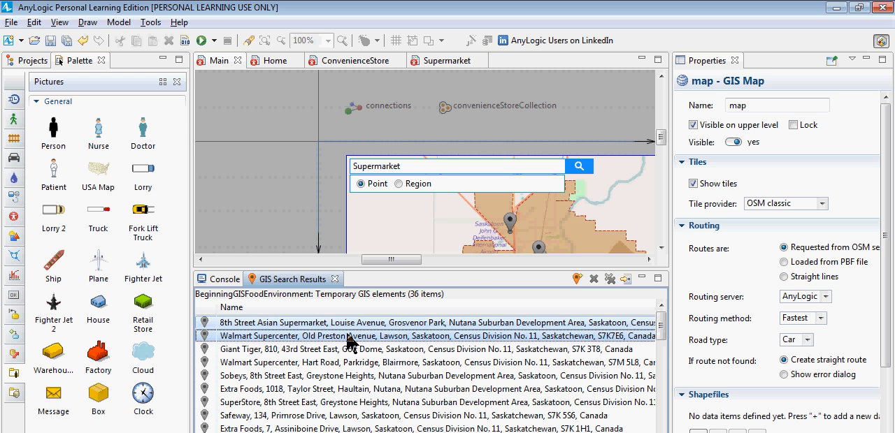
{"action": "left_click", "coordinate": [351, 348], "text": "ctrl"}
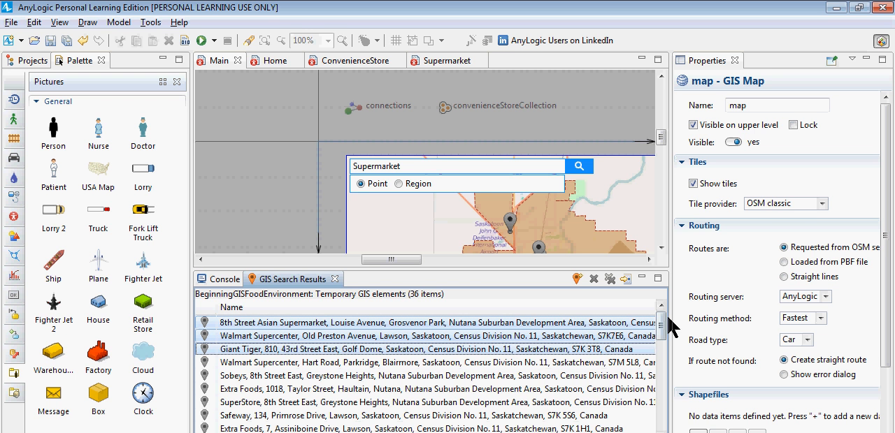
{"action": "left_click_drag", "start_coordinate": [661, 334], "coordinate": [669, 296]}
{"action": "key", "text": "shift+Down"}
{"action": "key", "text": "shift+Down"}
{"action": "key", "text": "shift+Down"}
{"action": "key", "text": "shift+Down"}
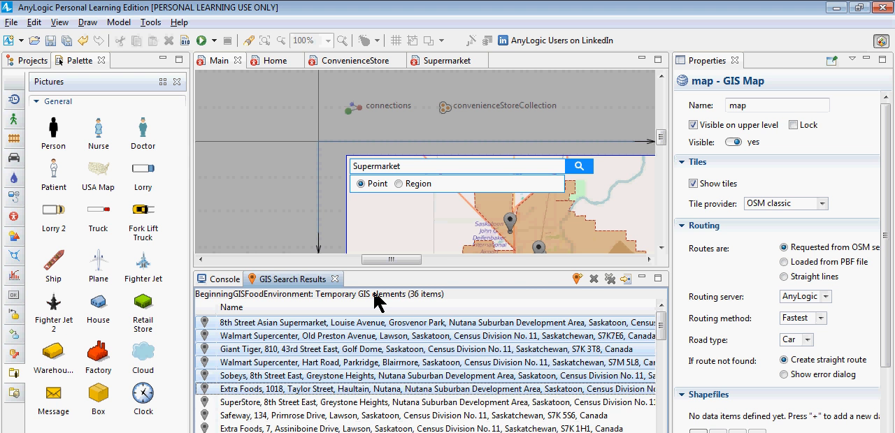
{"action": "key", "text": "shift+Down"}
{"action": "key", "text": "shift+Down"}
{"action": "key", "text": "shift+Down"}
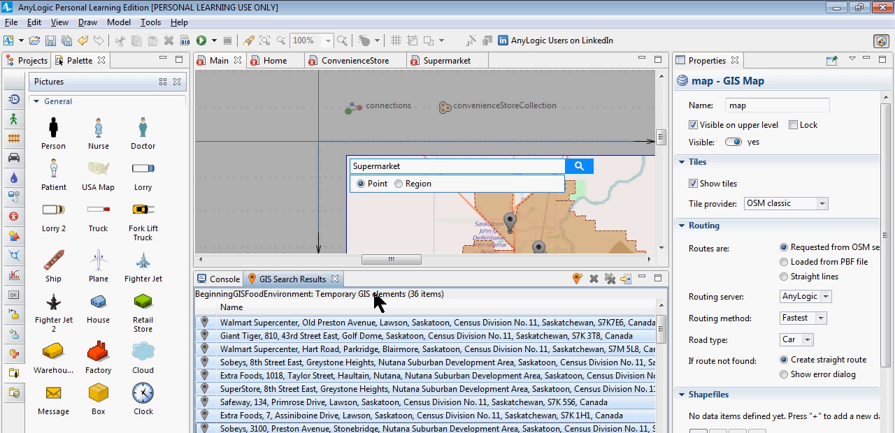
{"action": "right_click", "coordinate": [349, 344]}
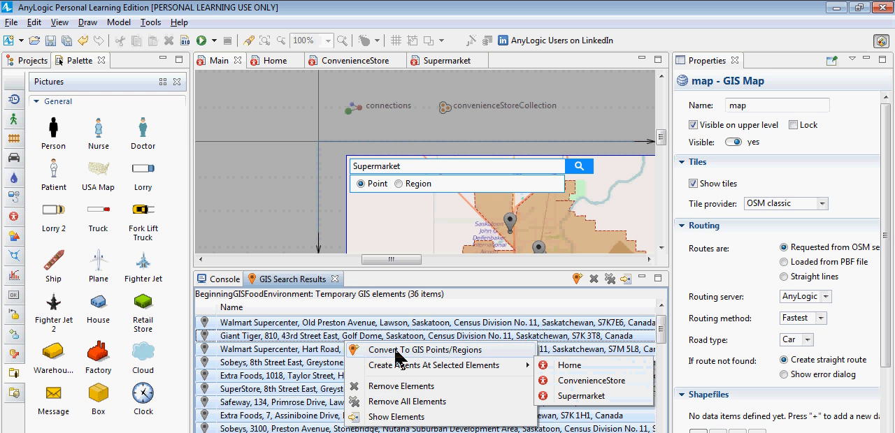
{"action": "mouse_move", "coordinate": [428, 365]}
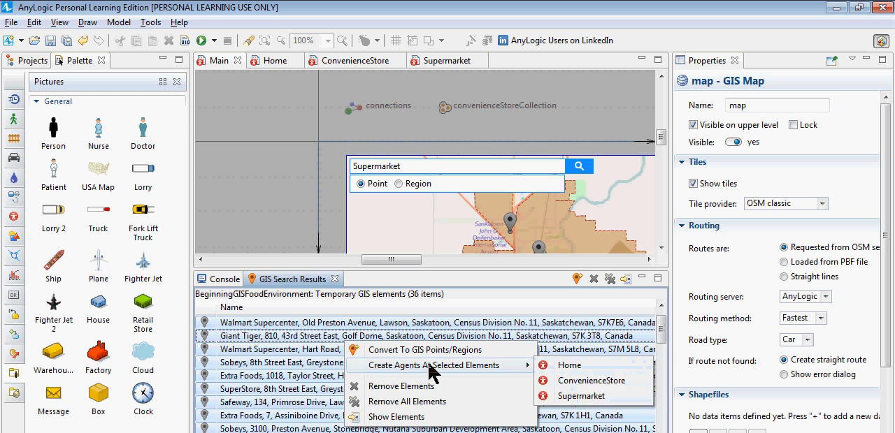
{"action": "left_click", "coordinate": [569, 395]}
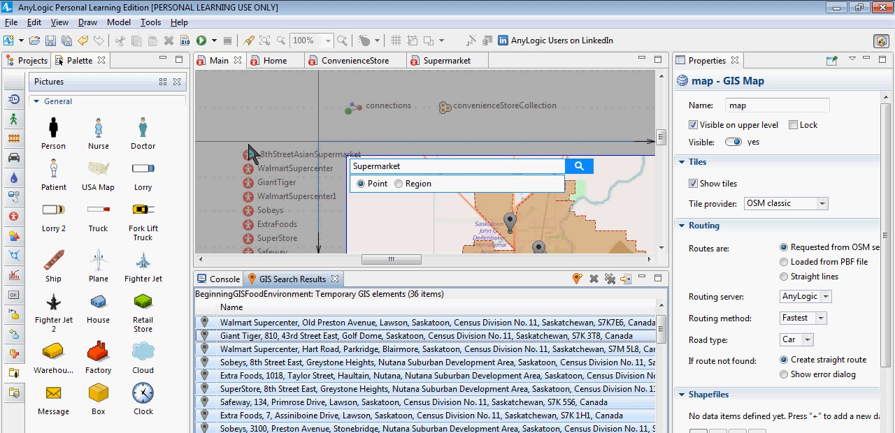
Step: Create a collection from the ten supermarket agents listed beside the GIS map on Main
{"action": "left_click", "coordinate": [229, 129]}
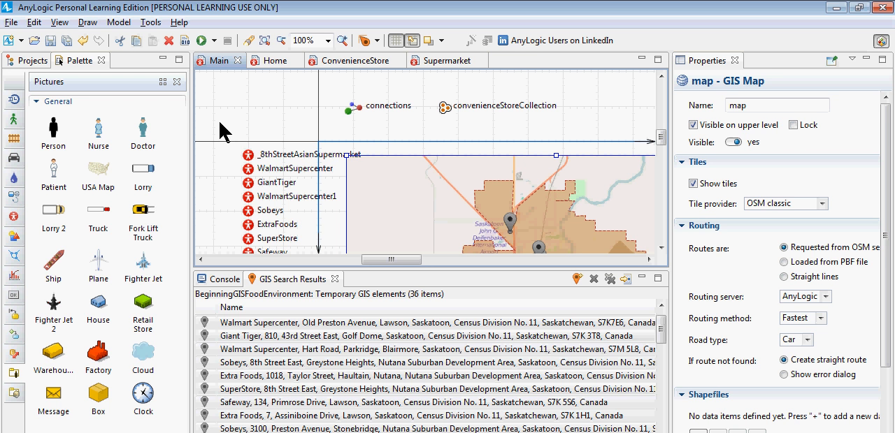
{"action": "left_click_drag", "start_coordinate": [209, 122], "coordinate": [410, 376]}
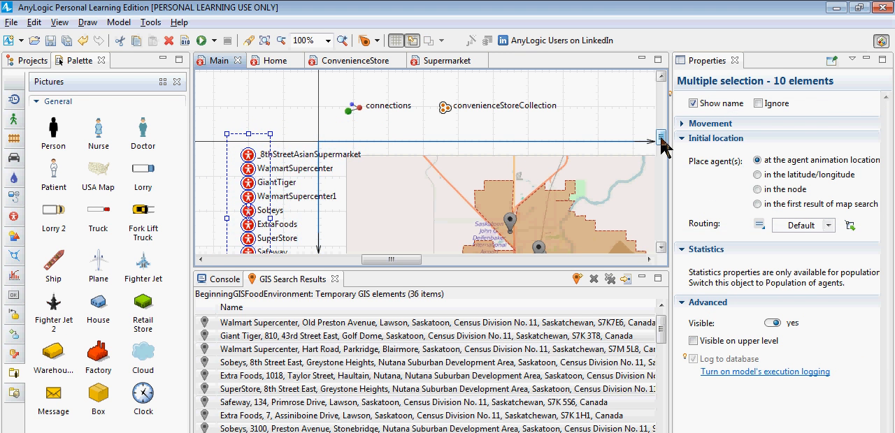
{"action": "mouse_move", "coordinate": [663, 135]}
{"action": "left_mouse_down"}
{"action": "mouse_move", "coordinate": [665, 156]}
{"action": "mouse_move", "coordinate": [661, 148]}
{"action": "left_mouse_up"}
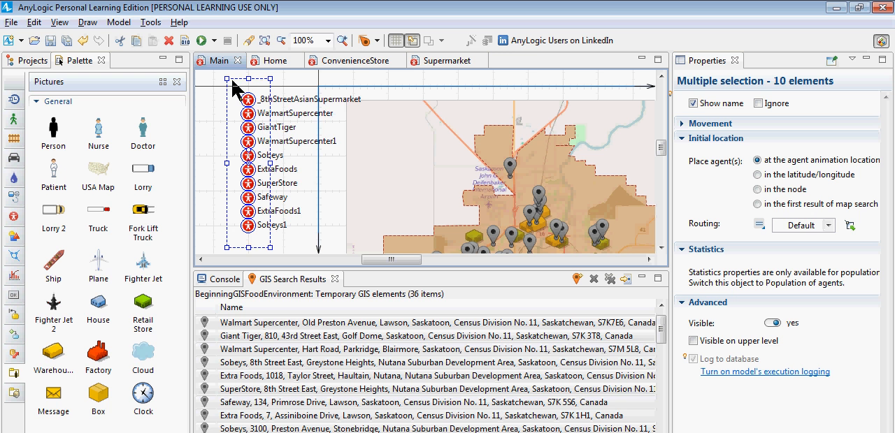
{"action": "left_click_drag", "start_coordinate": [207, 73], "coordinate": [370, 250]}
{"action": "right_click", "coordinate": [246, 159]}
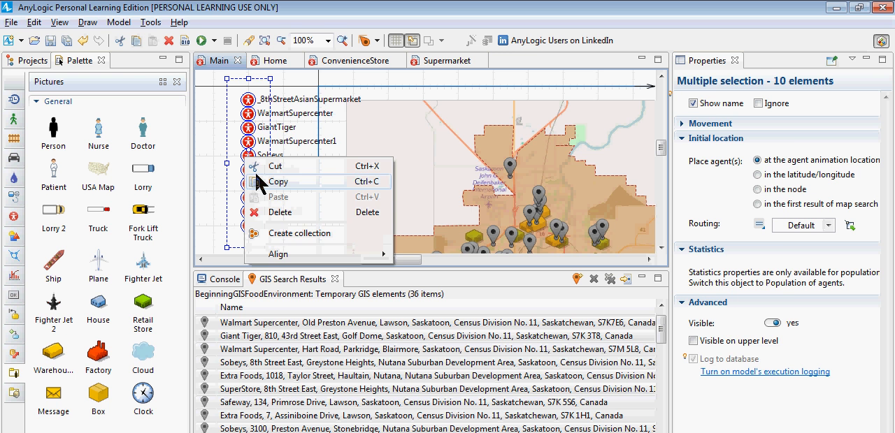
{"action": "left_click", "coordinate": [267, 235]}
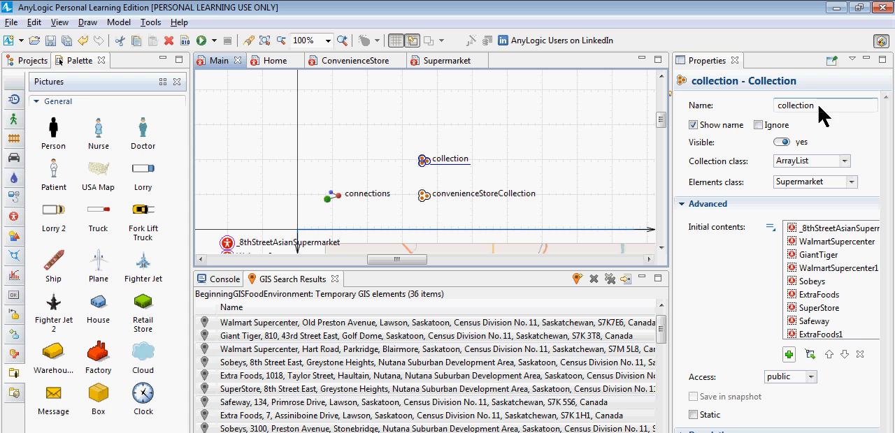
Step: Rename the new collection of supermarket agents as supermarketCollection
{"action": "left_click_drag", "start_coordinate": [819, 106], "coordinate": [731, 102]}
{"action": "type", "text": "super"}
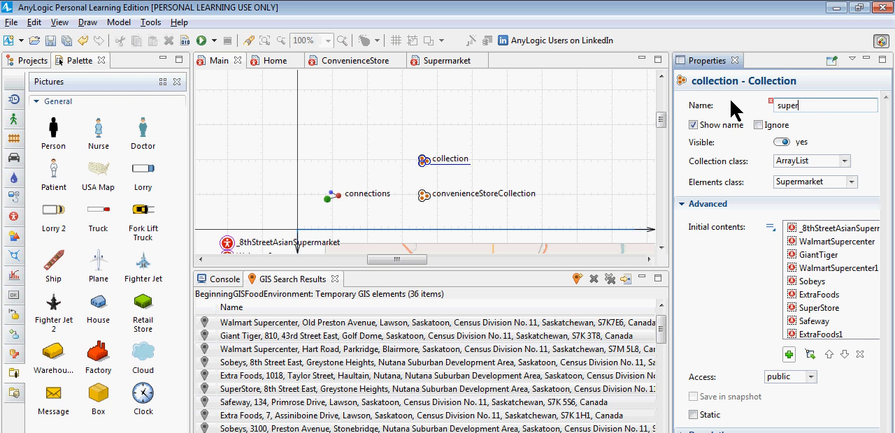
{"action": "type", "text": "marketCollection"}
{"action": "key", "text": "Return"}
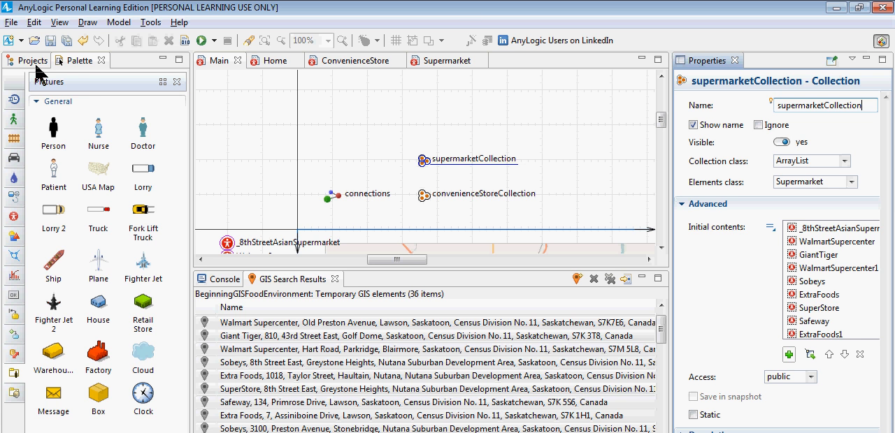
Step: Run the Simulation experiment to view the store agents on the Saskatoon map, and close the simulation window
{"action": "left_click", "coordinate": [28, 60]}
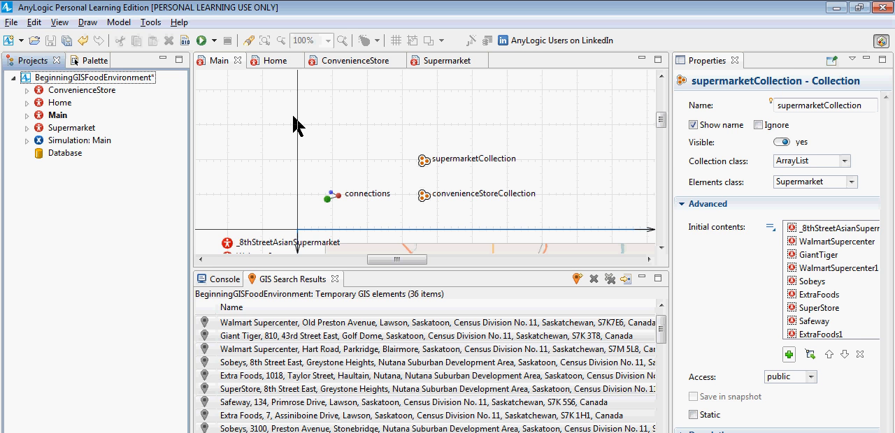
{"action": "left_click", "coordinate": [82, 141]}
{"action": "right_click", "coordinate": [83, 145]}
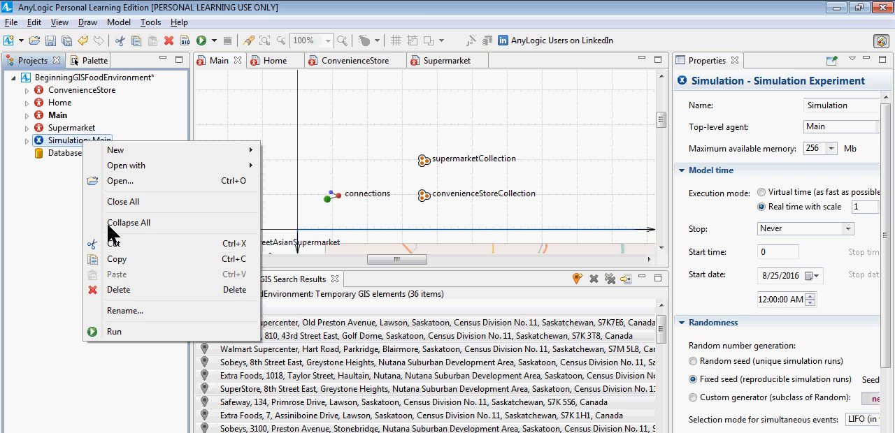
{"action": "left_click", "coordinate": [139, 333]}
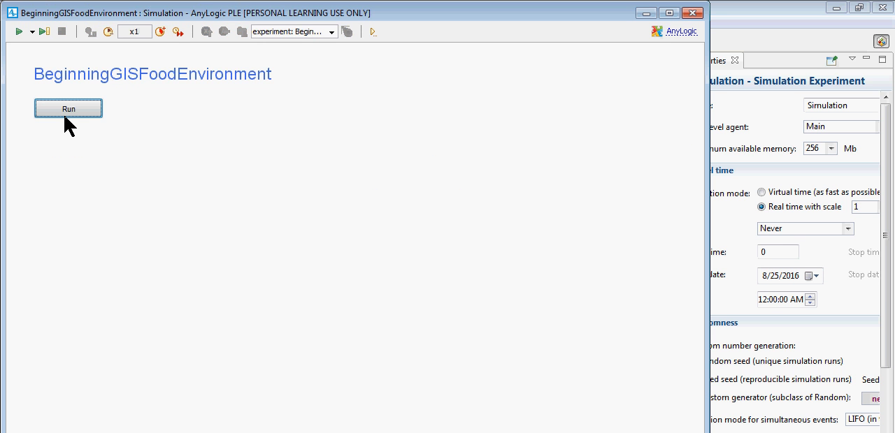
{"action": "left_click", "coordinate": [72, 114]}
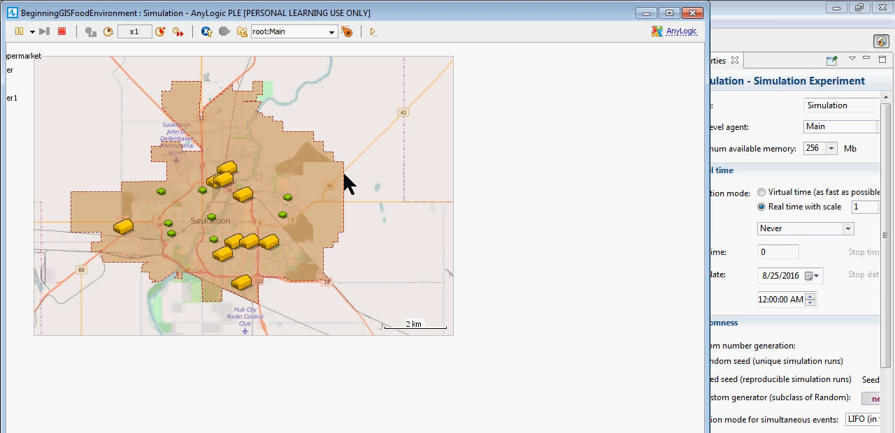
{"action": "key", "text": "alt+F4"}
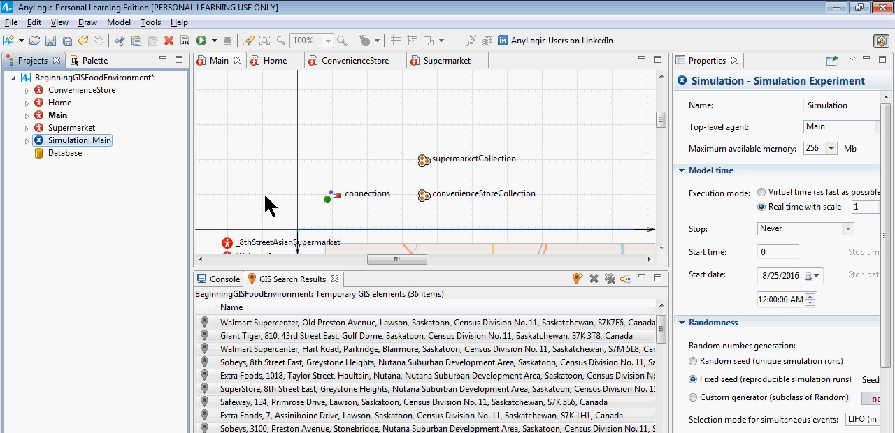
Step: Set the GIS map's tile provider to Mapquest satellite, widening the properties area for the map
{"action": "left_click", "coordinate": [661, 227]}
{"action": "left_click", "coordinate": [579, 215]}
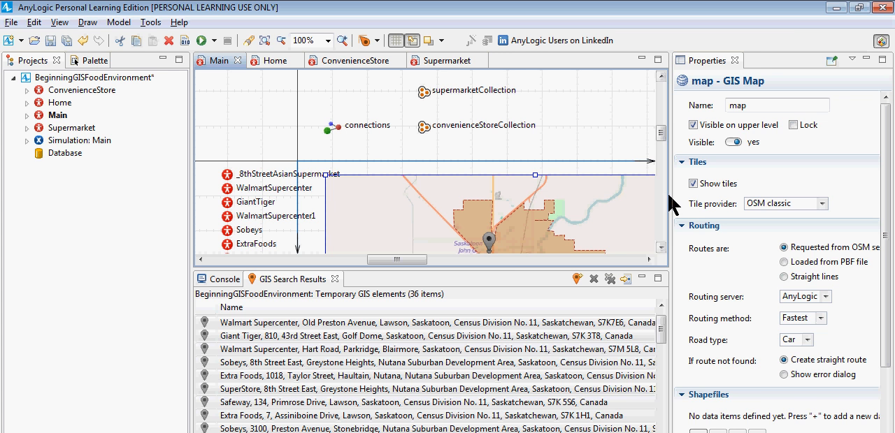
{"action": "left_click_drag", "start_coordinate": [670, 205], "coordinate": [612, 204]}
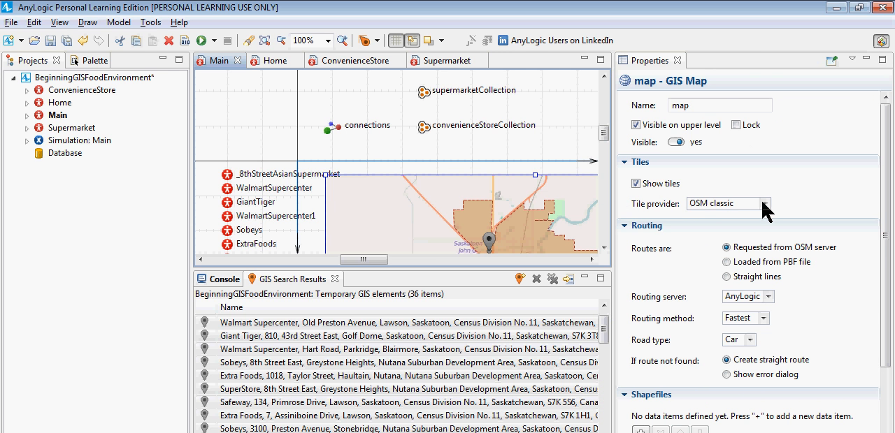
{"action": "left_click", "coordinate": [765, 204]}
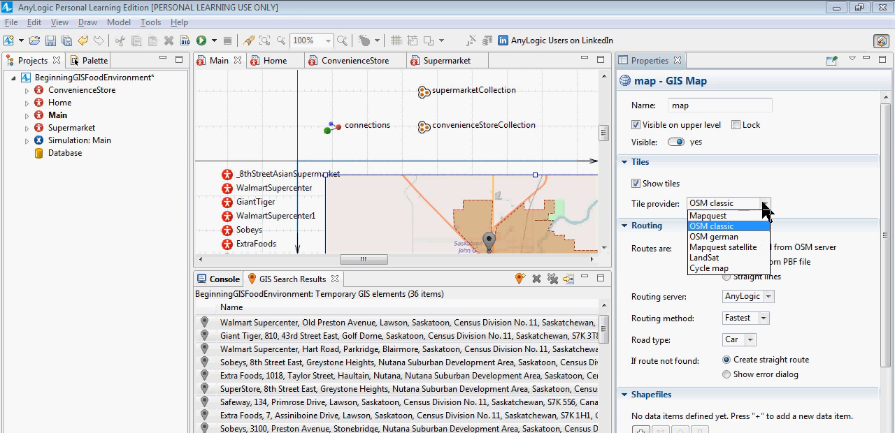
{"action": "left_click", "coordinate": [732, 247]}
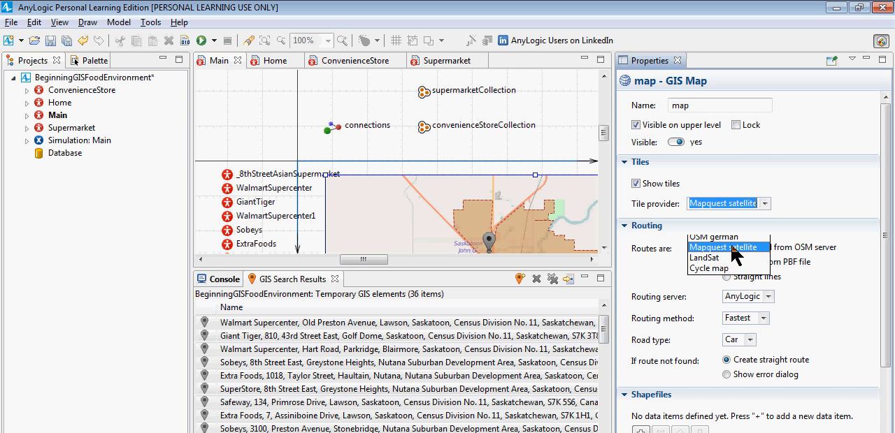
Step: Run the Simulation experiment to check the map with Mapquest satellite tiles, and close the simulation window
{"action": "right_click", "coordinate": [81, 145]}
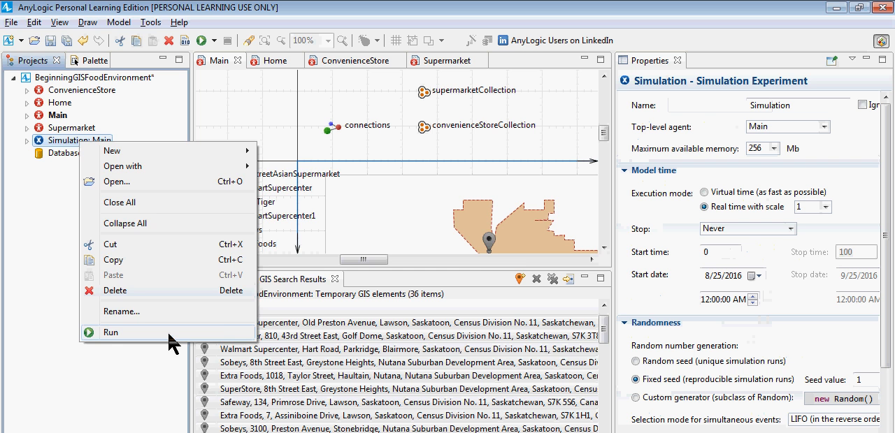
{"action": "left_click", "coordinate": [173, 333]}
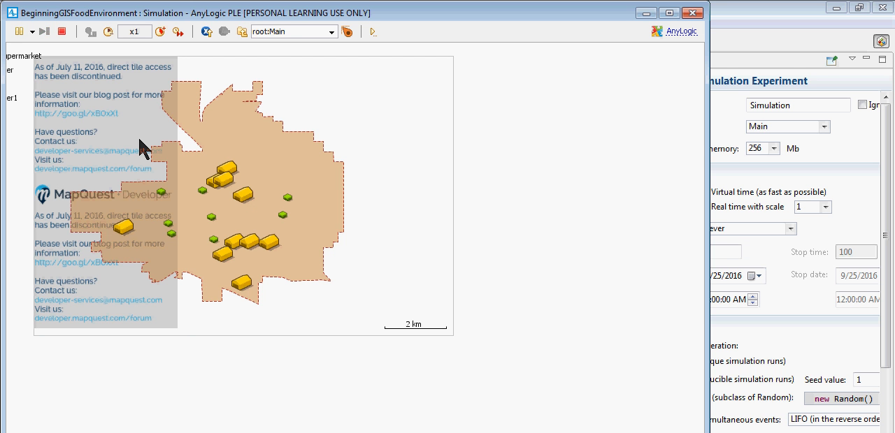
{"action": "left_click", "coordinate": [692, 14]}
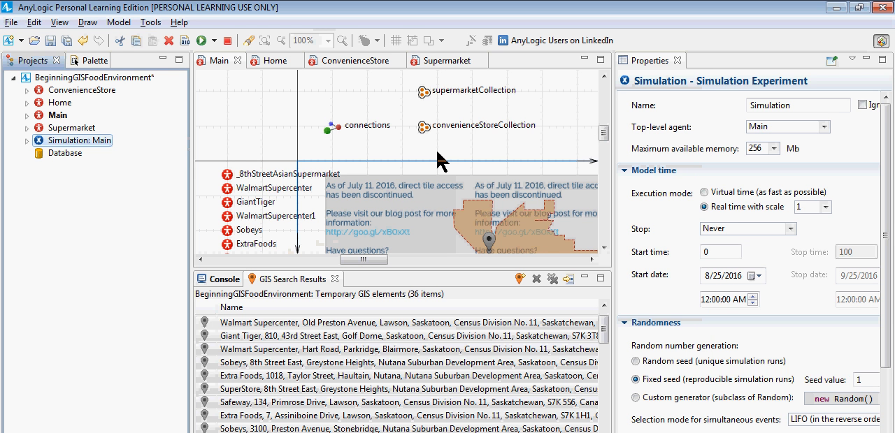
Step: Set the GIS map's tile provider to LandSat
{"action": "left_click", "coordinate": [416, 220]}
{"action": "left_click", "coordinate": [765, 203]}
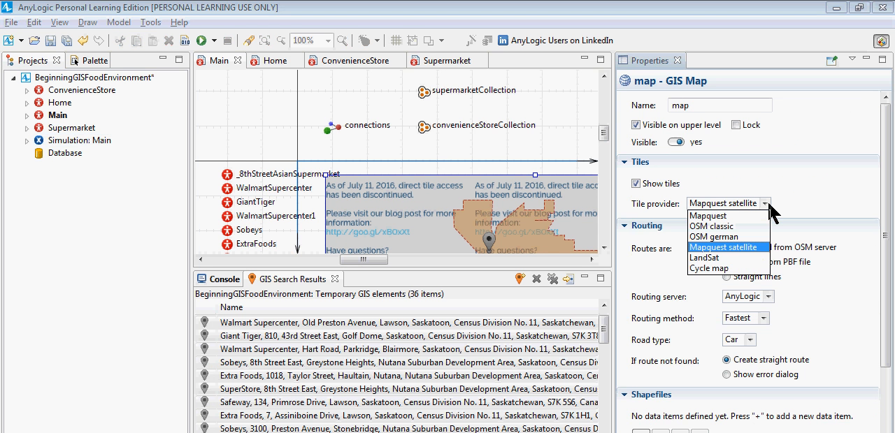
{"action": "left_click", "coordinate": [727, 258]}
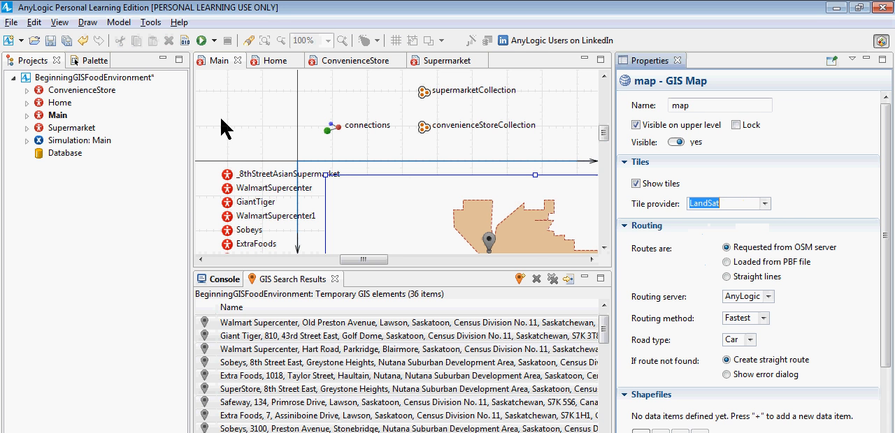
Step: Run the Simulation experiment to inspect the LandSat tiles around and south of Saskatoon, and close the simulation window
{"action": "right_click", "coordinate": [87, 144]}
{"action": "left_click", "coordinate": [151, 328]}
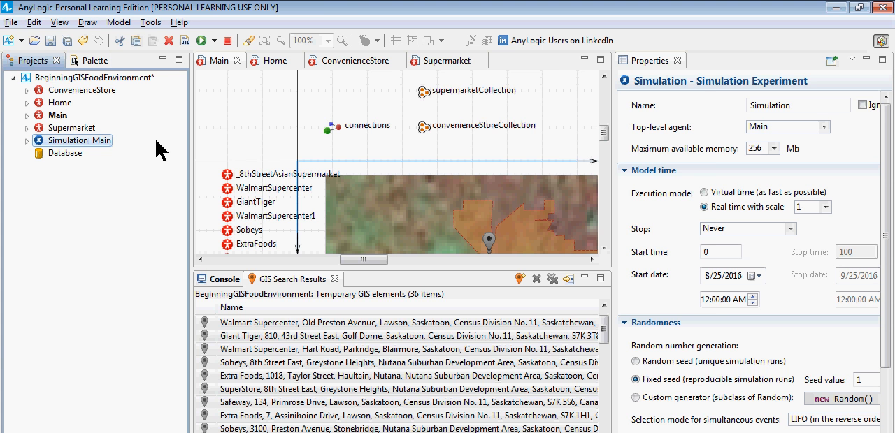
{"action": "key", "text": "alt+Tab"}
{"action": "key", "text": "alt+shift+Tab"}
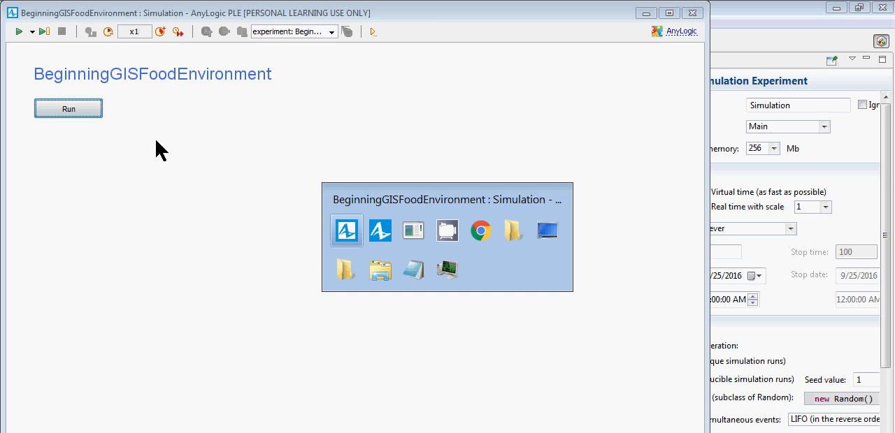
{"action": "left_click", "coordinate": [94, 109]}
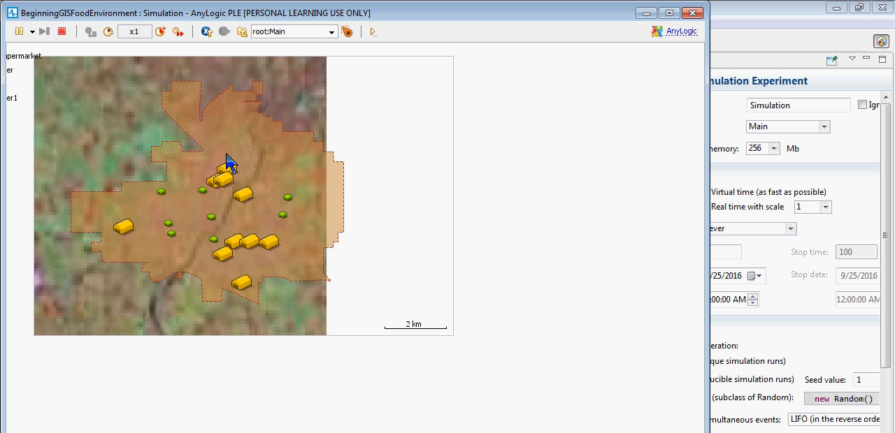
{"action": "left_click", "coordinate": [692, 12]}
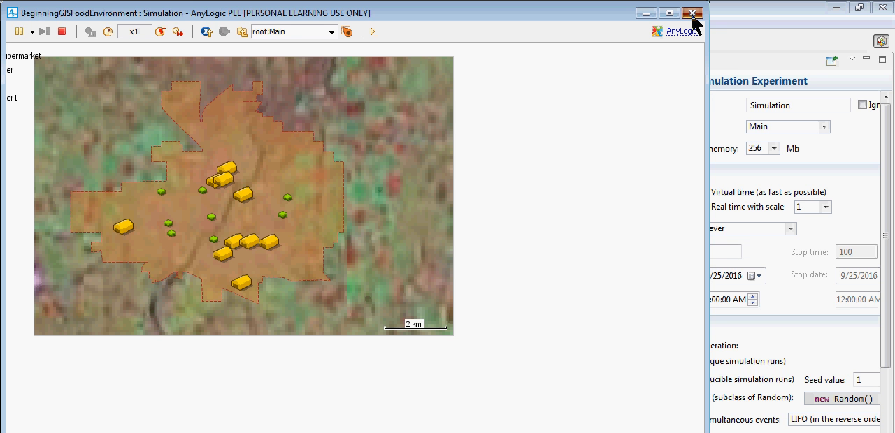
{"action": "left_click_drag", "start_coordinate": [190, 316], "coordinate": [267, 189]}
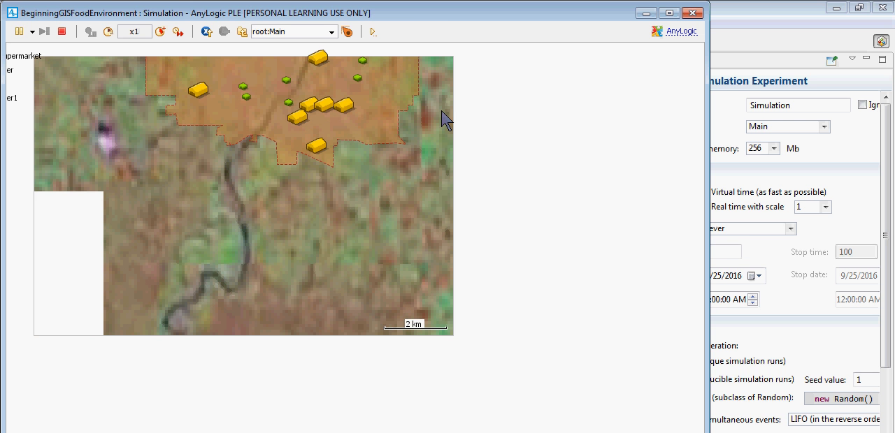
{"action": "left_click", "coordinate": [668, 35]}
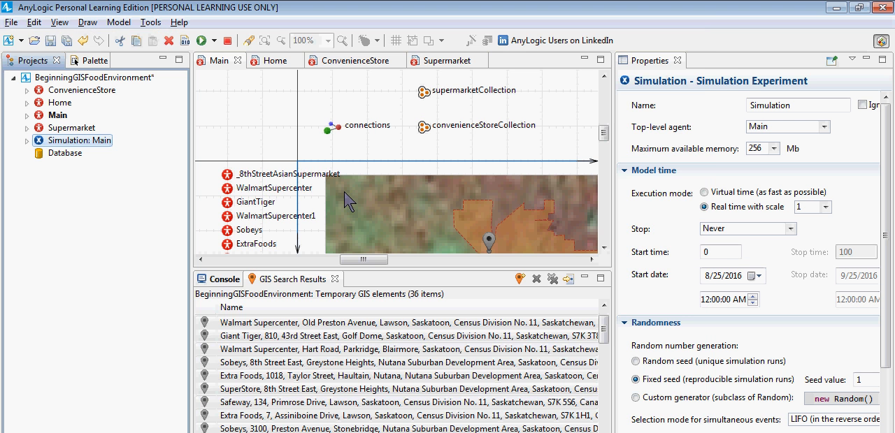
Step: Set the GIS map's tile provider to OSM classic
{"action": "left_click", "coordinate": [368, 204]}
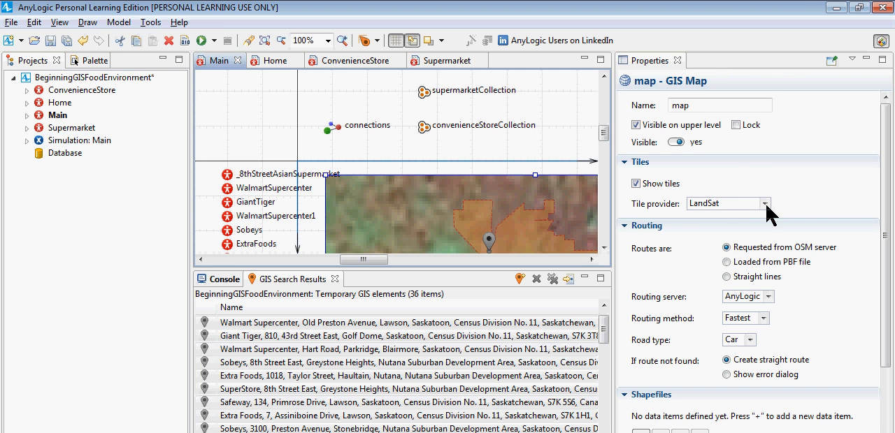
{"action": "left_click", "coordinate": [732, 204]}
{"action": "left_click", "coordinate": [728, 226]}
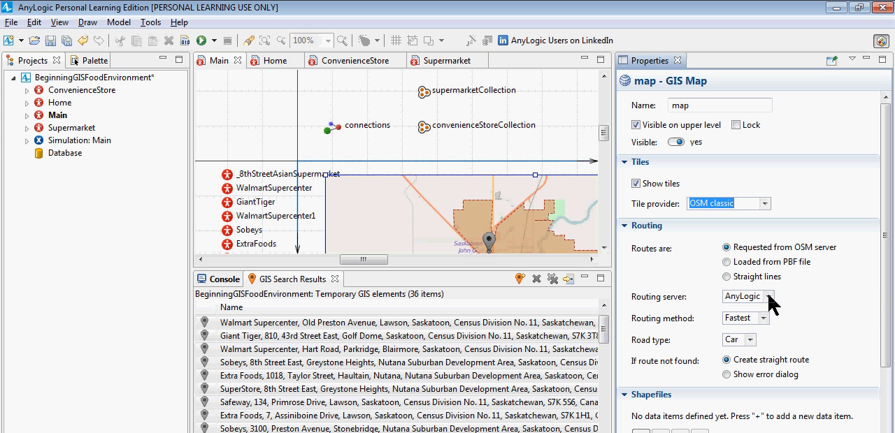
Step: Examine the GIS map's routing method and road type options, and its center, scale and appearance settings
{"action": "left_click", "coordinate": [763, 318]}
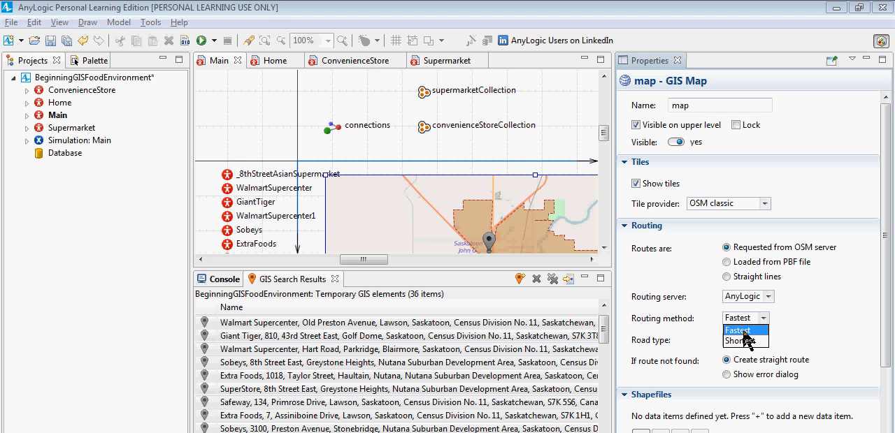
{"action": "left_click", "coordinate": [784, 301]}
{"action": "left_click", "coordinate": [751, 341]}
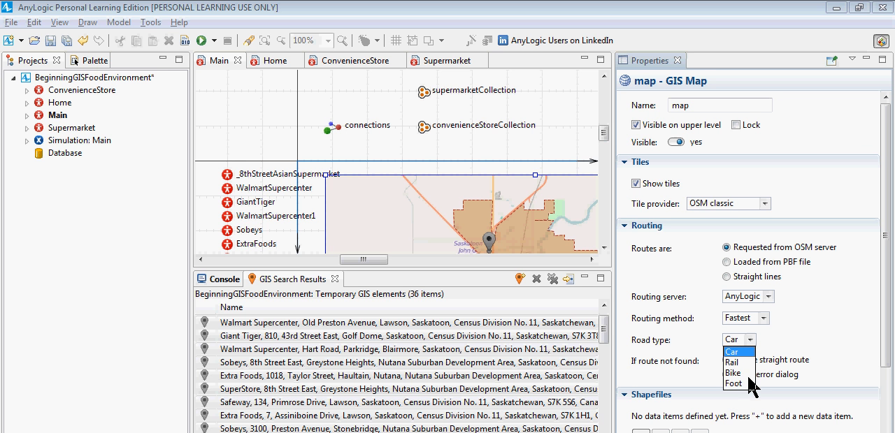
{"action": "left_click", "coordinate": [771, 342]}
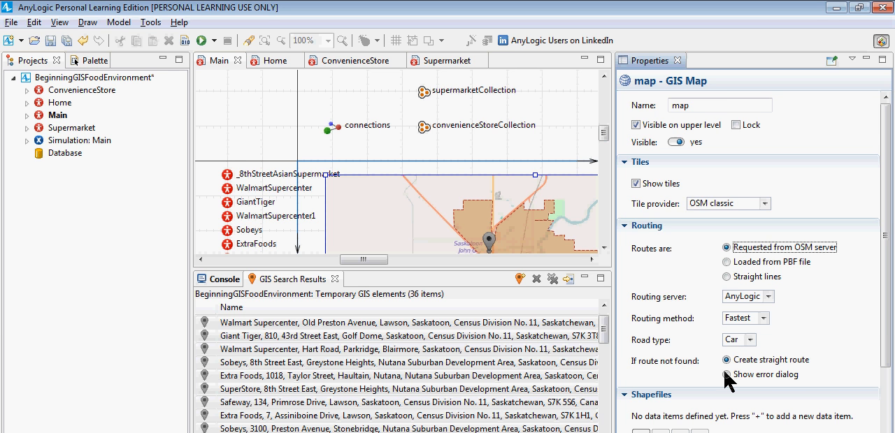
{"action": "scroll", "coordinate": [886, 301], "scroll_direction": "down", "scroll_amount": 3}
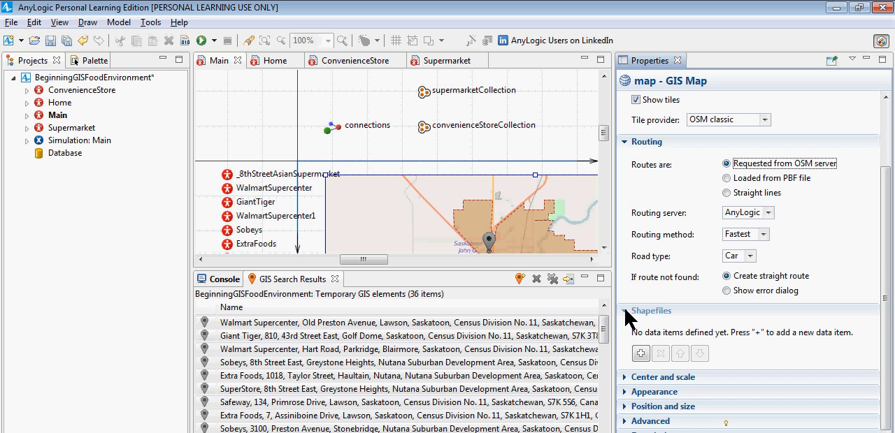
{"action": "left_click", "coordinate": [622, 377]}
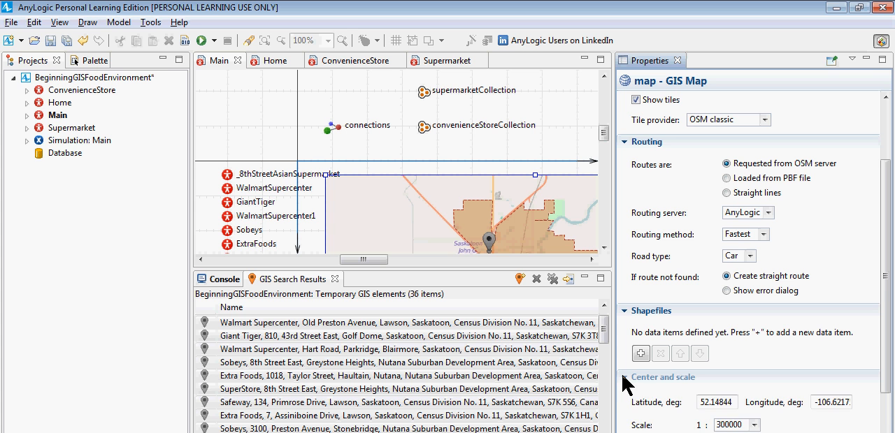
{"action": "left_click", "coordinate": [622, 377]}
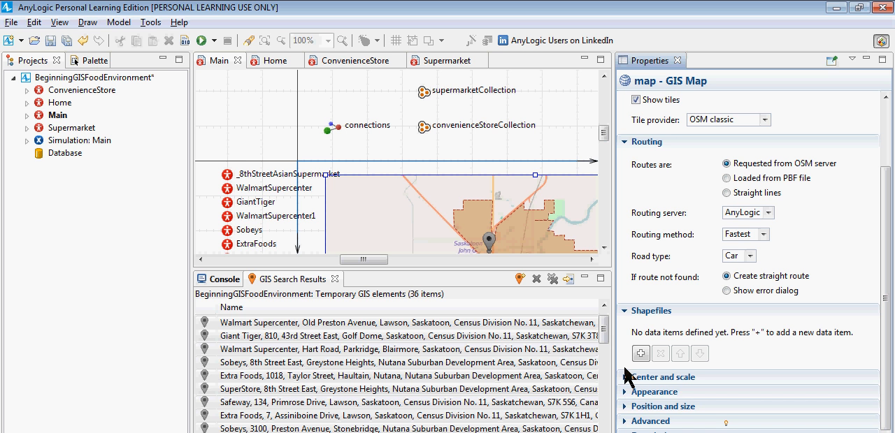
{"action": "left_click", "coordinate": [626, 392]}
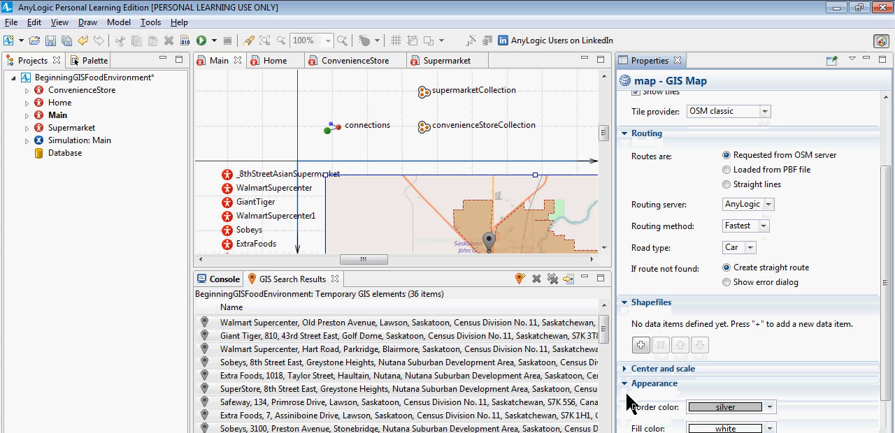
{"action": "left_click", "coordinate": [624, 384]}
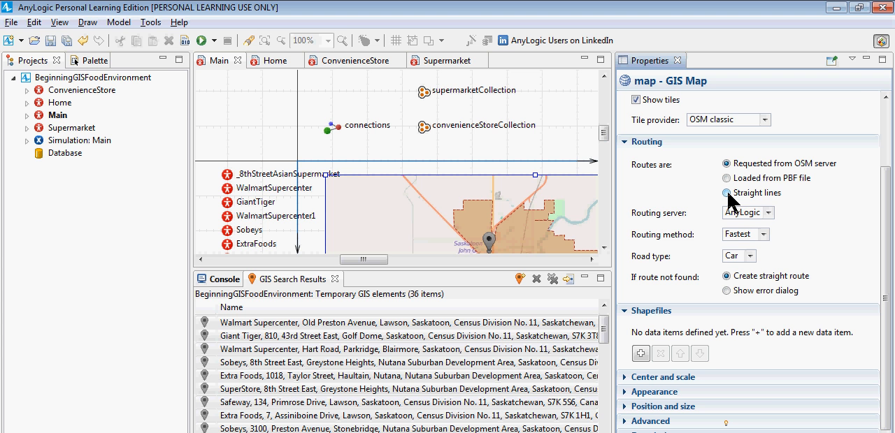
{"action": "key", "text": "alt+Tab"}
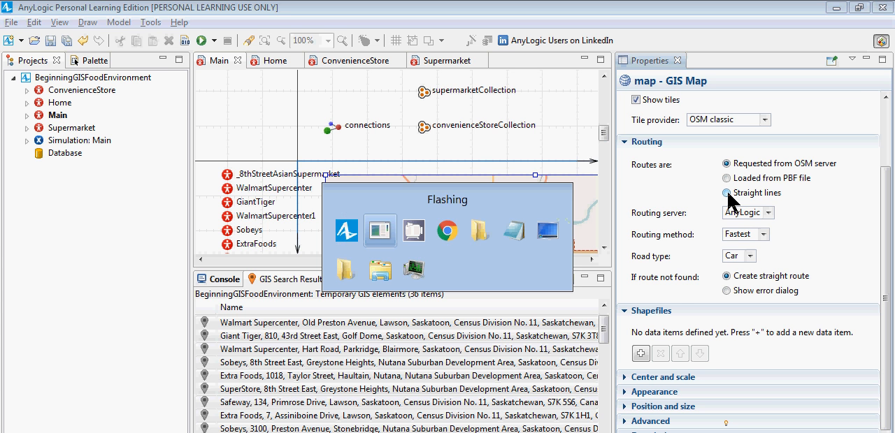
{"action": "key", "text": "alt+Tab"}
{"action": "key", "text": "alt+Tab"}
{"action": "key", "text": "alt+Tab"}
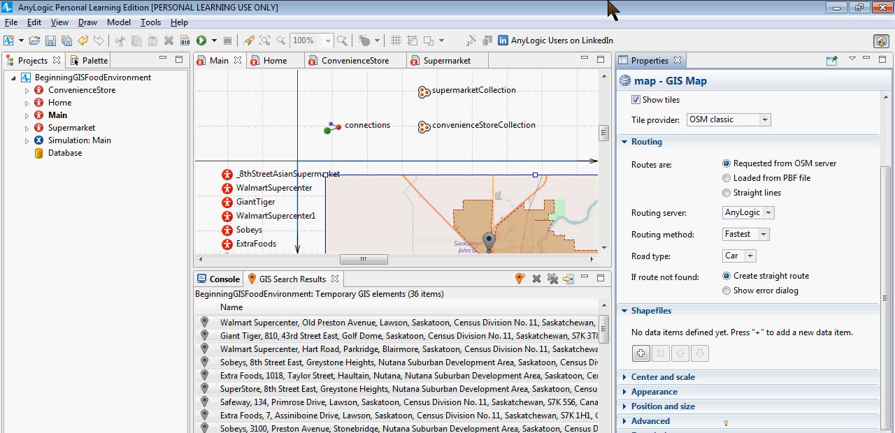
Step: Start saving the model as a new copy, setting its location to Z:\Usask\Classes\Bootcamps
{"action": "key", "text": "alt+f"}
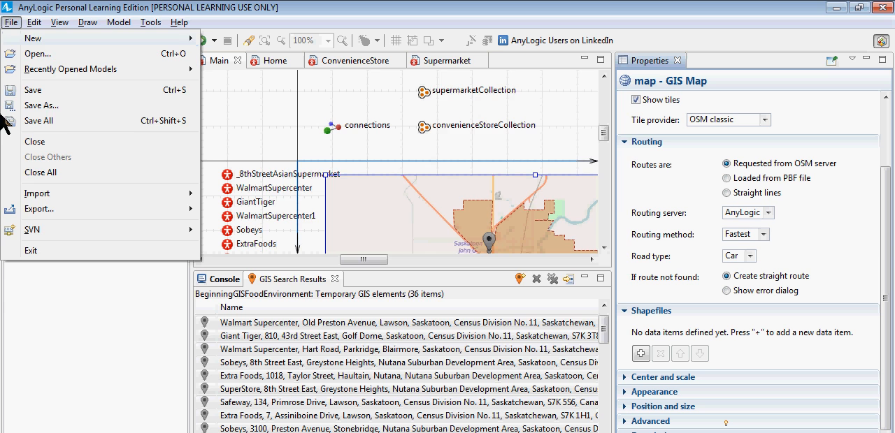
{"action": "left_click", "coordinate": [41, 106]}
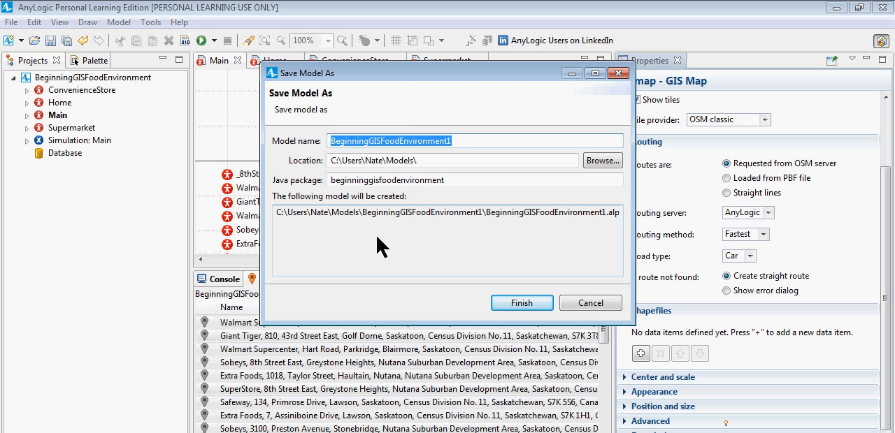
{"action": "left_click", "coordinate": [595, 162]}
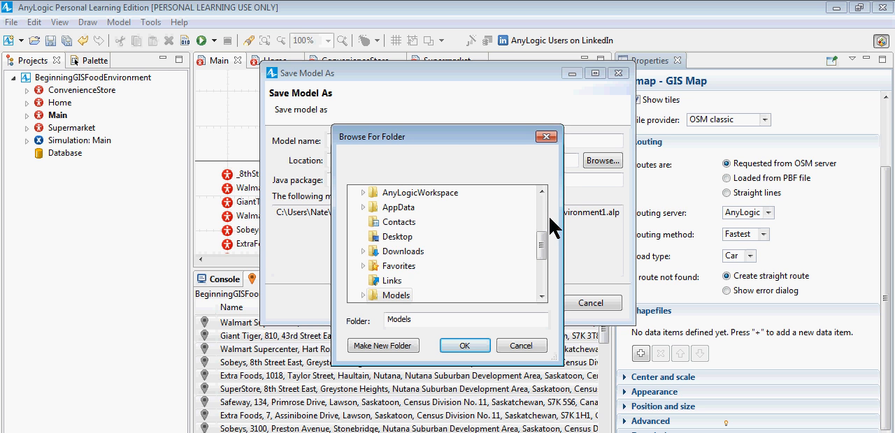
{"action": "left_click_drag", "start_coordinate": [544, 242], "coordinate": [541, 264]}
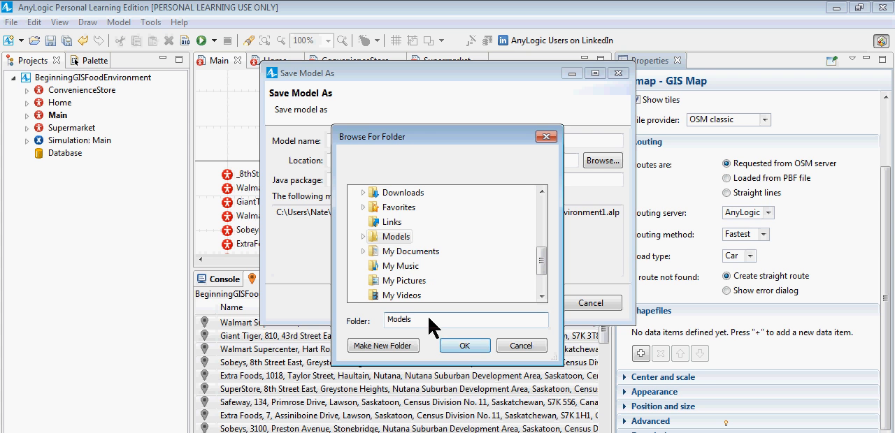
{"action": "left_click_drag", "start_coordinate": [428, 319], "coordinate": [292, 317]}
{"action": "type", "text": "z:\\u"}
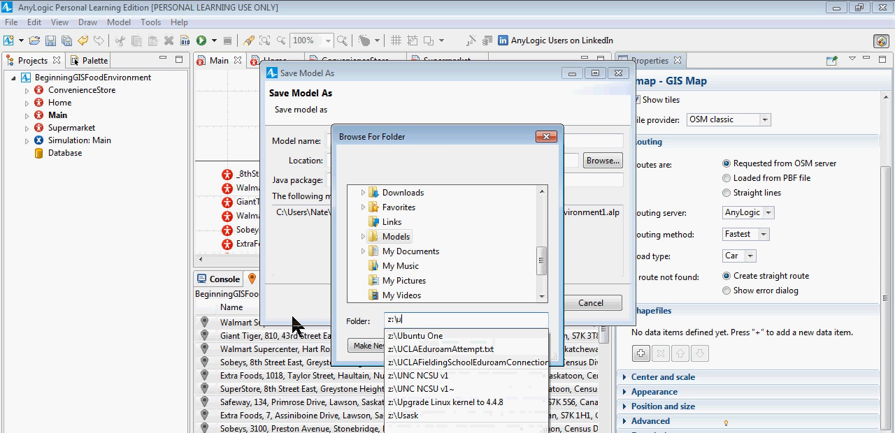
{"action": "type", "text": "sask\\classes\\b"}
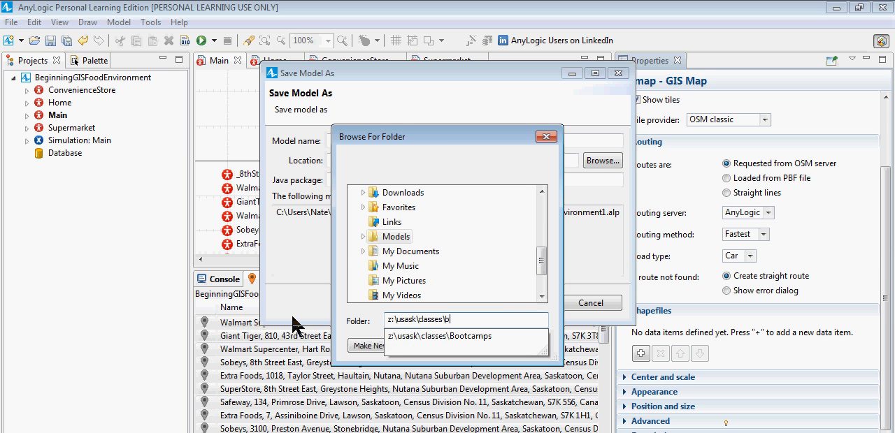
{"action": "key", "text": "Down"}
{"action": "type", "text": "\\"}
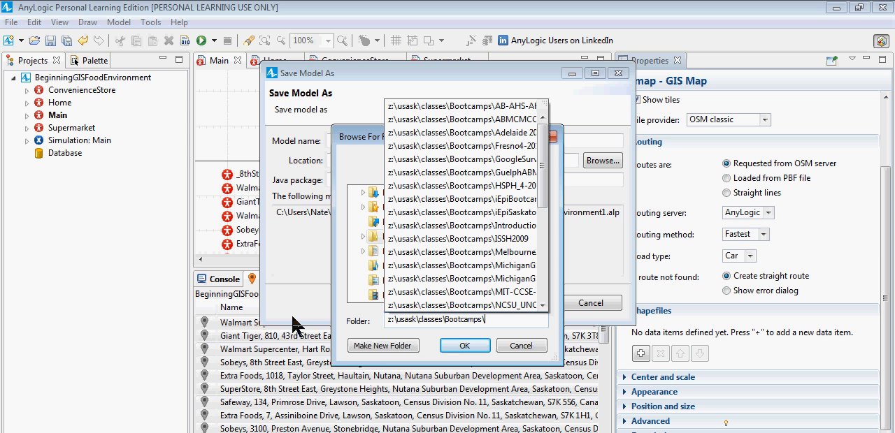
{"action": "key", "text": "Return"}
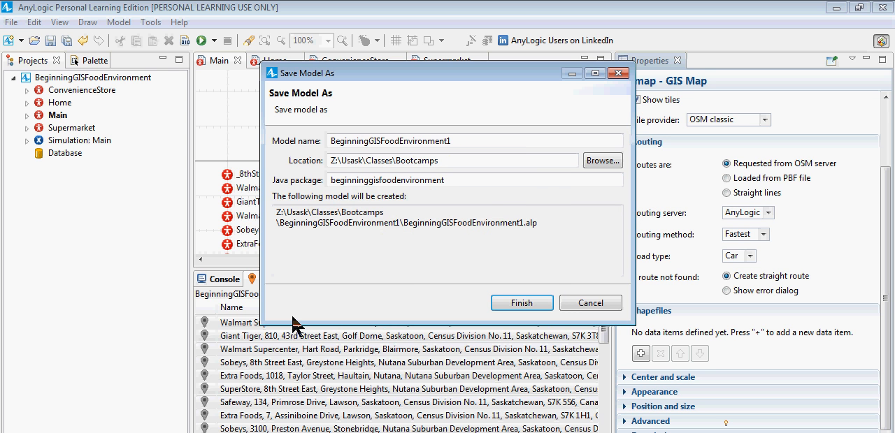
Step: Browse for a different save location and select the Tutorials2016 folder inside Bootcamps
{"action": "left_click", "coordinate": [601, 160]}
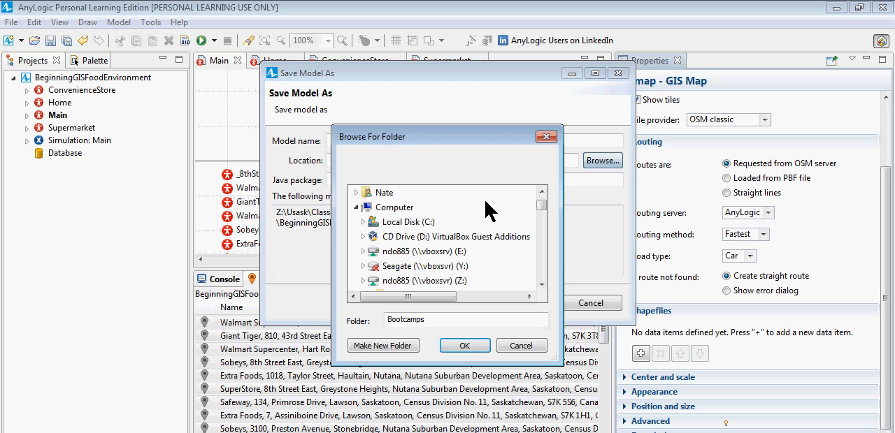
{"action": "left_click", "coordinate": [543, 225]}
{"action": "mouse_move", "coordinate": [543, 225]}
{"action": "left_mouse_down"}
{"action": "mouse_move", "coordinate": [543, 246]}
{"action": "mouse_move", "coordinate": [542, 235]}
{"action": "left_mouse_up"}
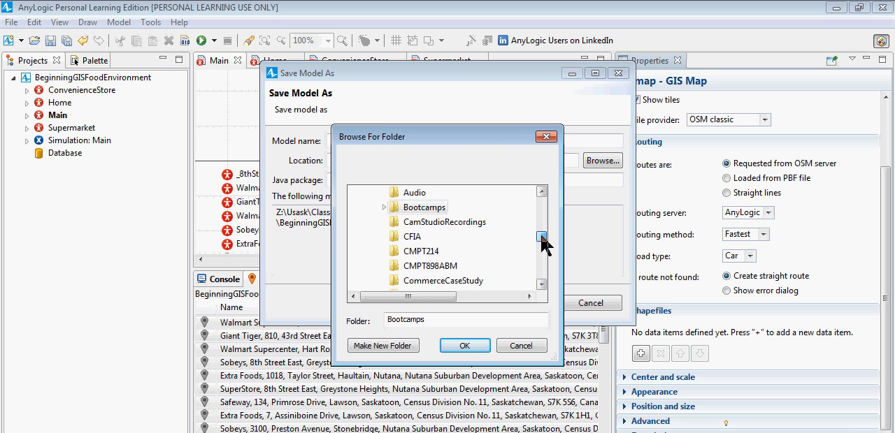
{"action": "scroll", "coordinate": [389, 220], "scroll_direction": "up", "scroll_amount": 2}
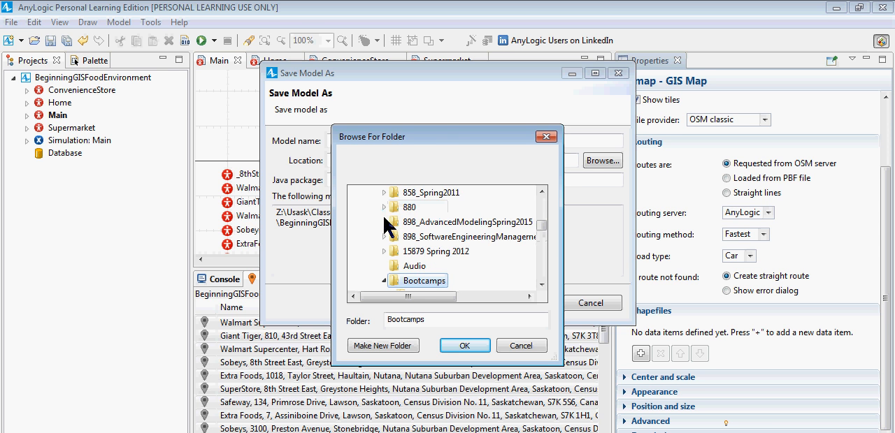
{"action": "left_click", "coordinate": [539, 274]}
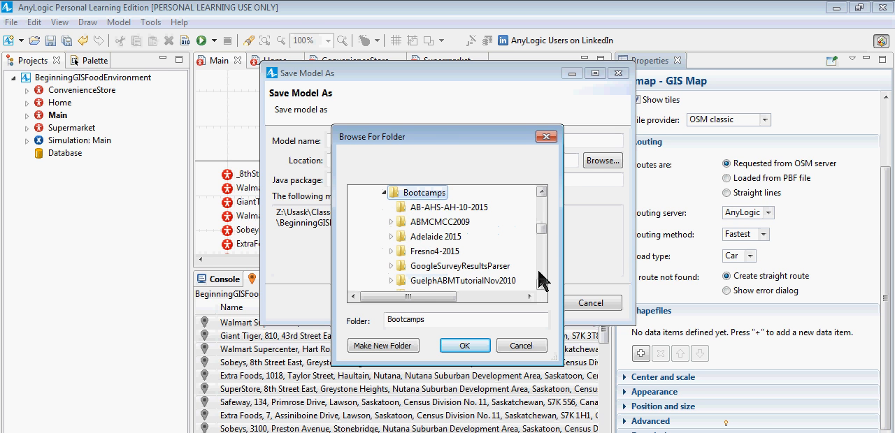
{"action": "left_click", "coordinate": [539, 274]}
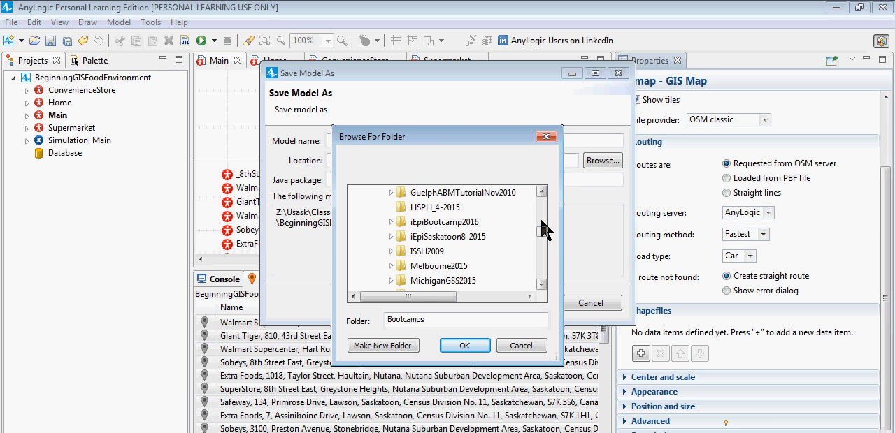
{"action": "left_click_drag", "start_coordinate": [542, 228], "coordinate": [545, 252]}
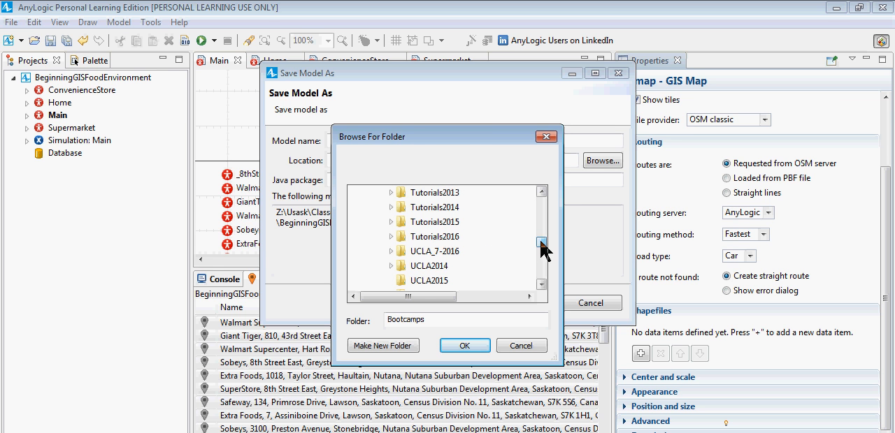
{"action": "left_click", "coordinate": [439, 238]}
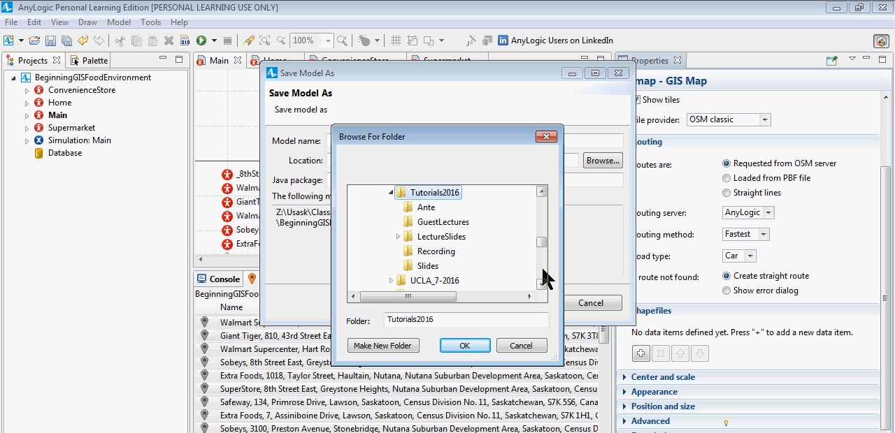
Step: Create a new folder inside the Recording folder of Tutorials2016
{"action": "left_click", "coordinate": [435, 251]}
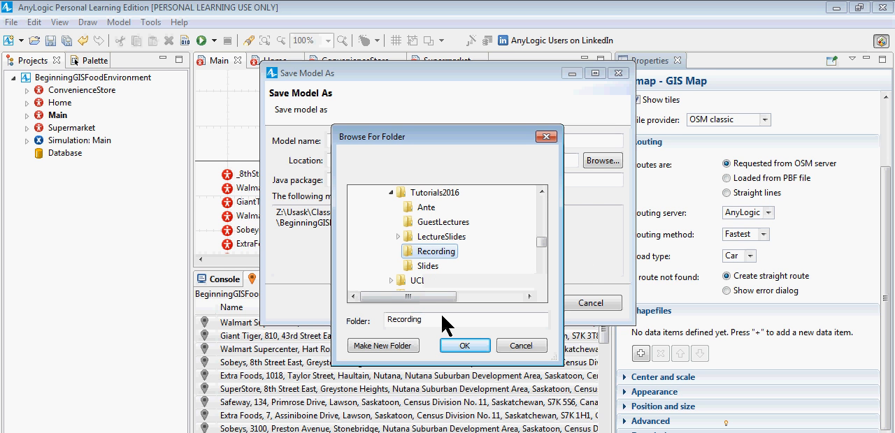
{"action": "left_click_drag", "start_coordinate": [445, 323], "coordinate": [366, 329]}
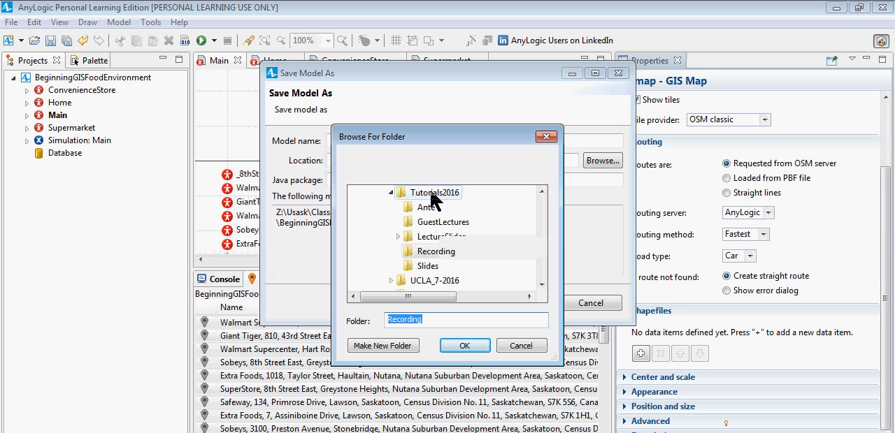
{"action": "right_click", "coordinate": [431, 196]}
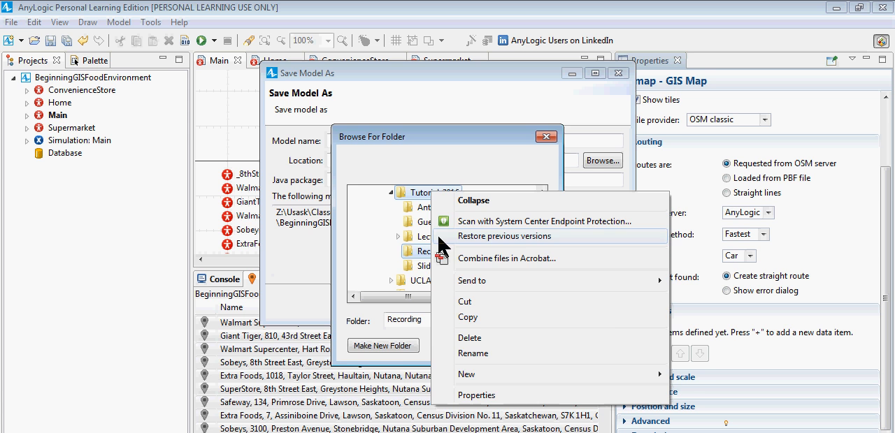
{"action": "left_click", "coordinate": [395, 350]}
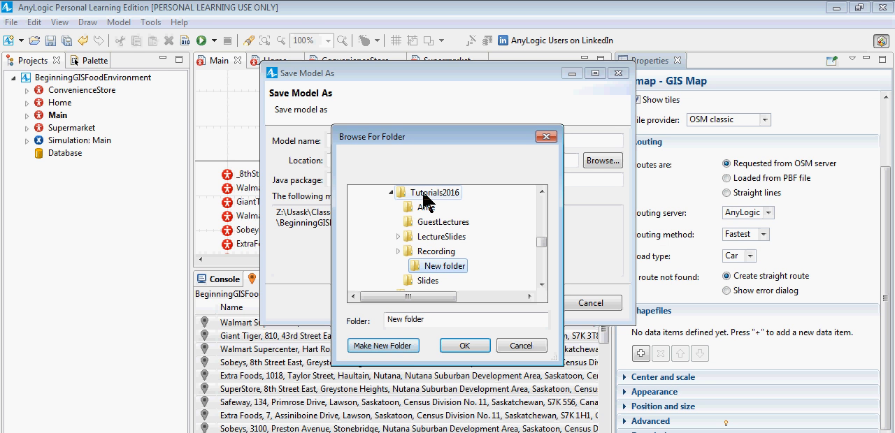
Step: Create a folder named ModelsBuiltInClass directly in Tutorials2016 and use it as the model's save location
{"action": "left_click", "coordinate": [374, 194]}
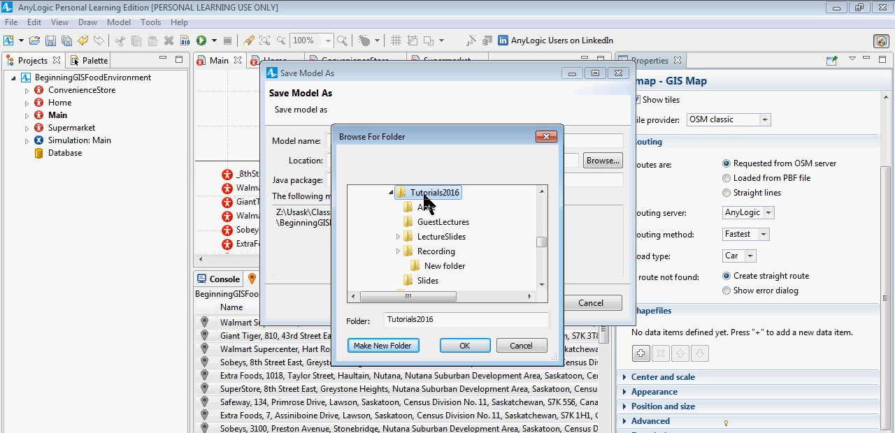
{"action": "left_click", "coordinate": [376, 339]}
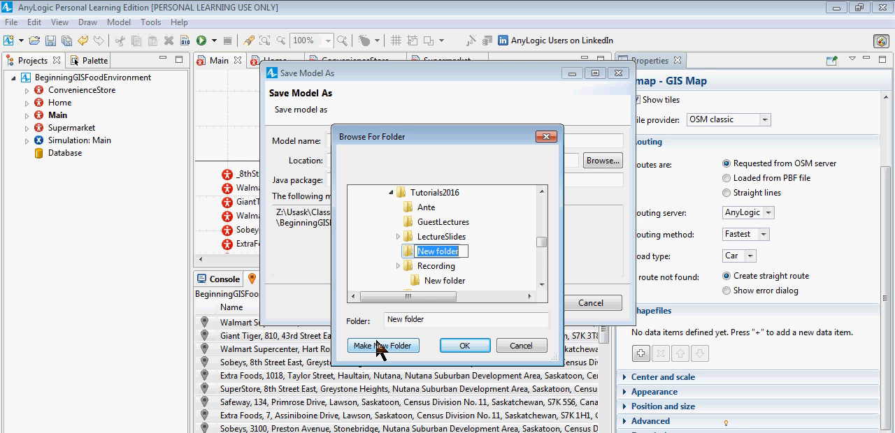
{"action": "type", "text": "Models"}
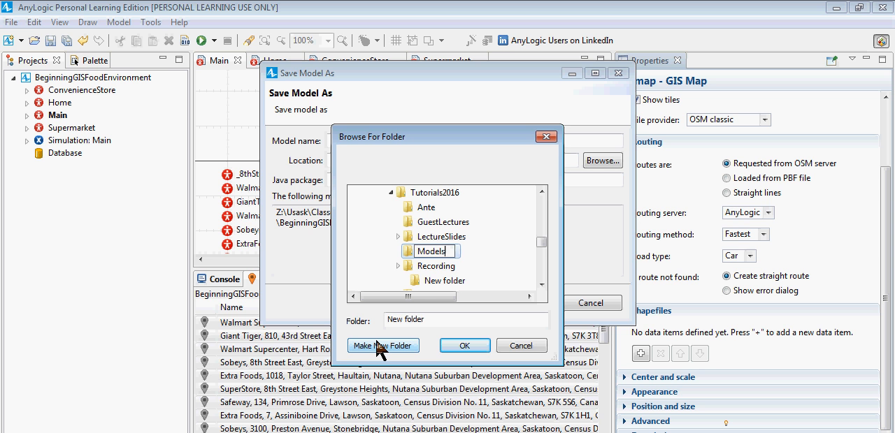
{"action": "type", "text": "BuiltInClass"}
{"action": "key", "text": "Return"}
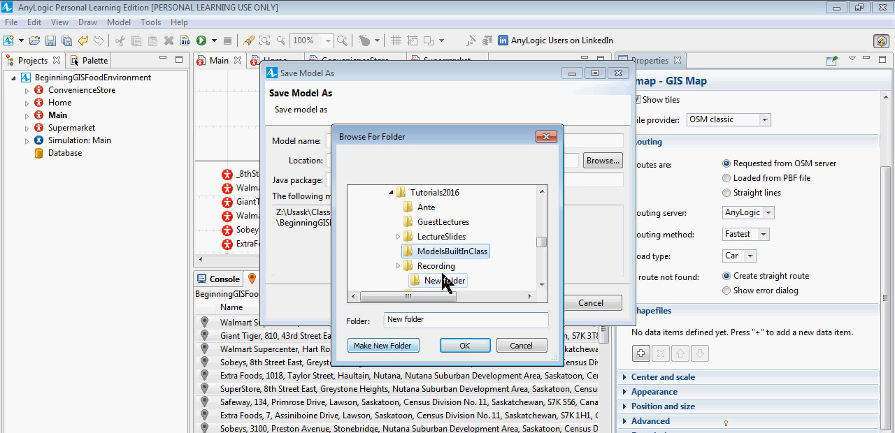
{"action": "left_click", "coordinate": [465, 345]}
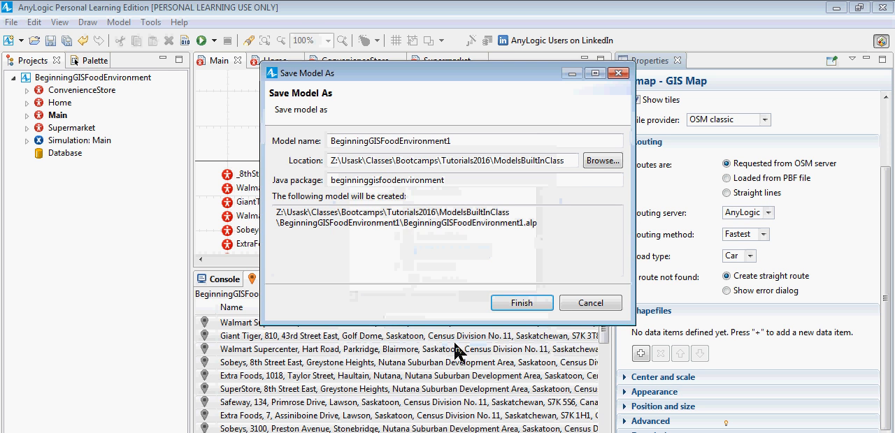
Step: Name the model copy BeginningGISFoodEnvironmentV1 and save it
{"action": "left_click", "coordinate": [467, 144]}
{"action": "key", "text": "shift+Left"}
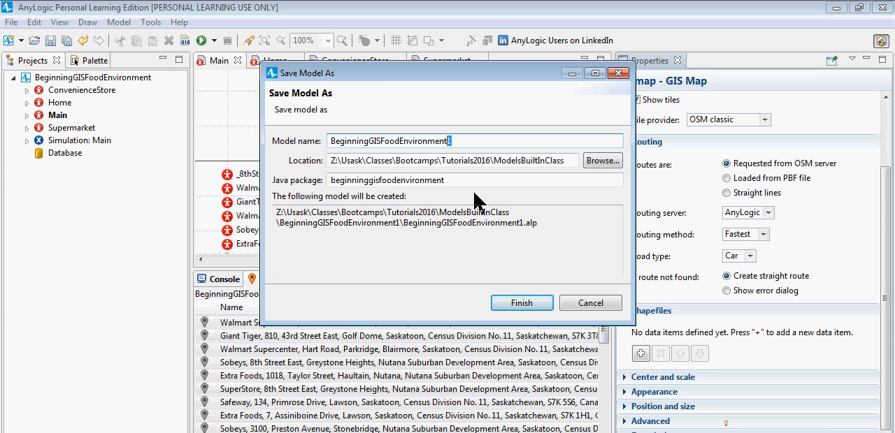
{"action": "type", "text": "V1"}
{"action": "key", "text": "Return"}
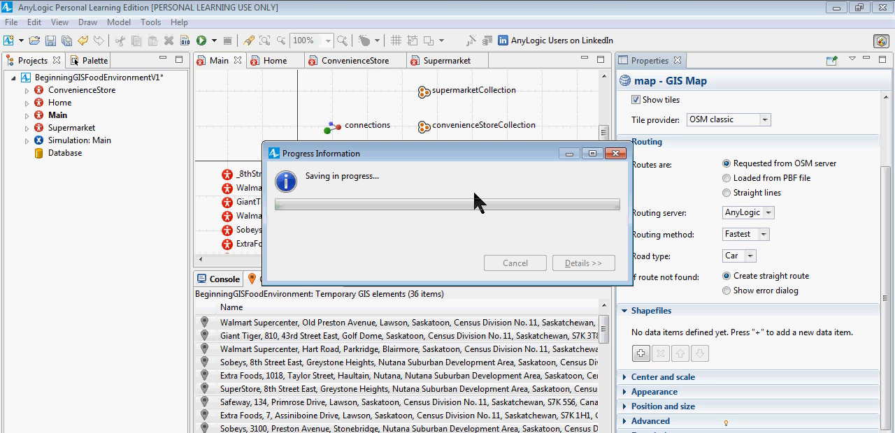
{"action": "key", "text": "ctrl+s"}
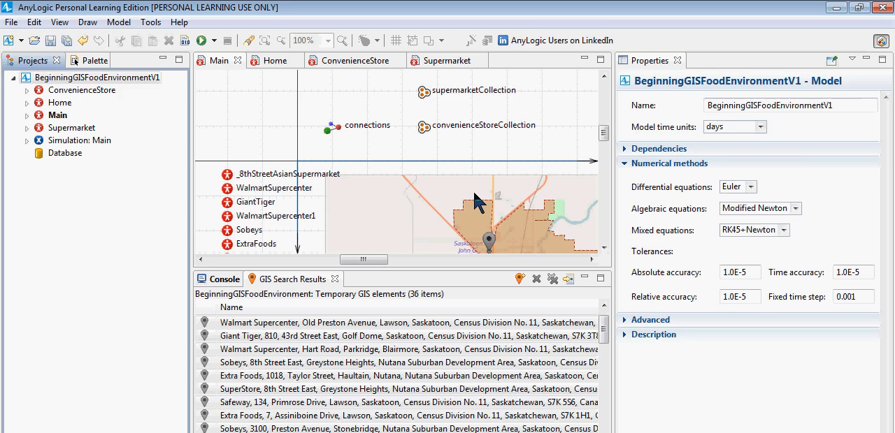
{"action": "key", "text": "alt+Tab"}
{"action": "key", "text": "alt+Tab"}
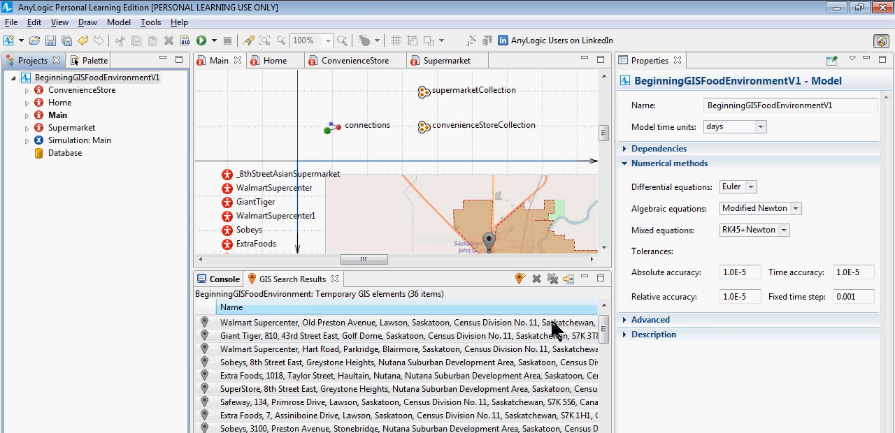
{"action": "key", "text": "alt+Tab"}
{"action": "key", "text": "alt+Tab"}
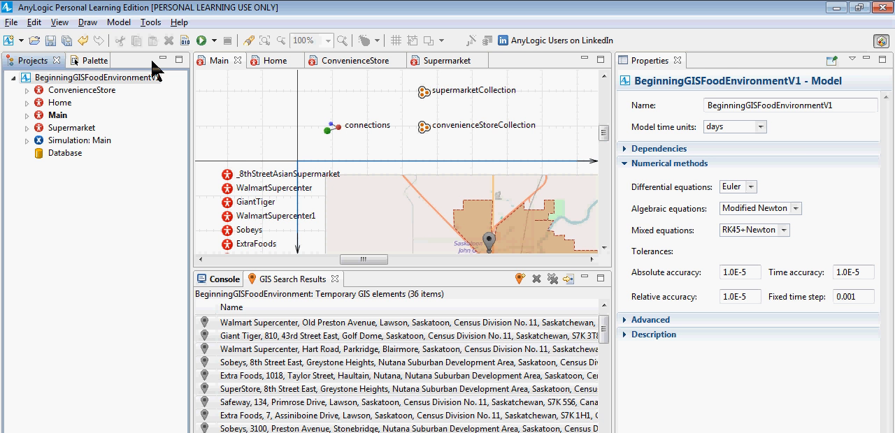
Step: Examine the Home agent type's contents and diagram, and the convenience store and supermarket agents placed in Main
{"action": "left_click", "coordinate": [34, 103]}
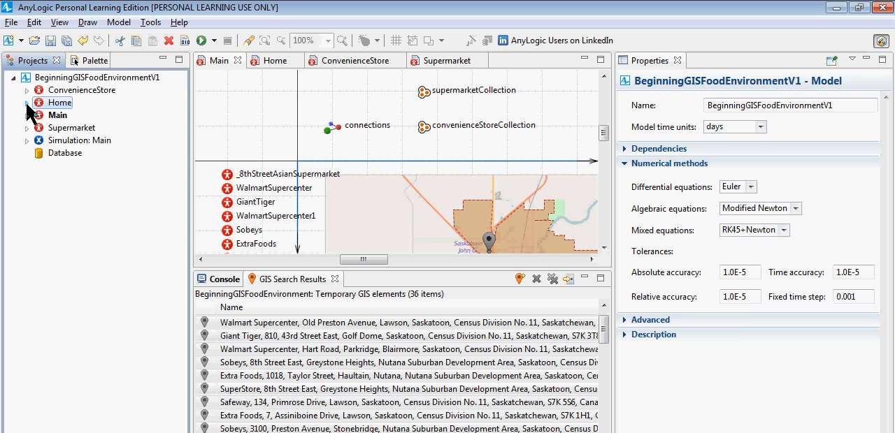
{"action": "double_click", "coordinate": [42, 104]}
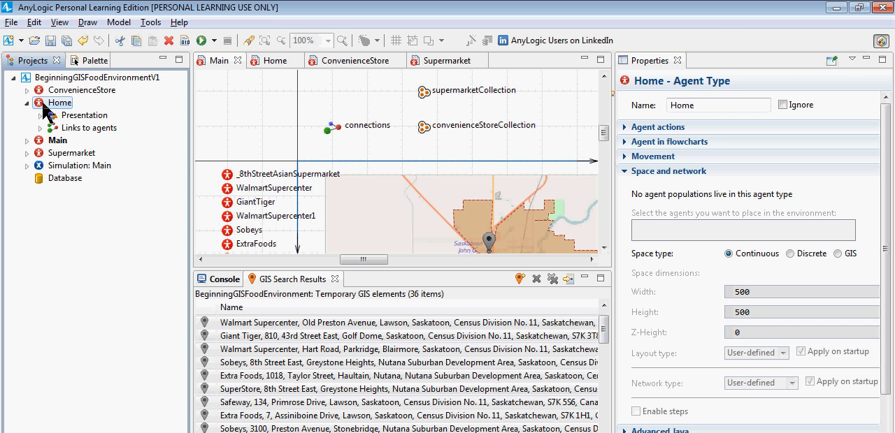
{"action": "double_click", "coordinate": [57, 104]}
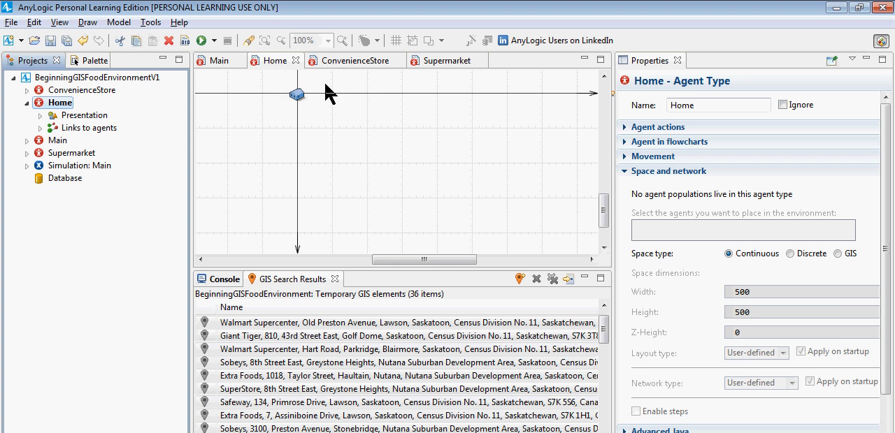
{"action": "left_click", "coordinate": [219, 61]}
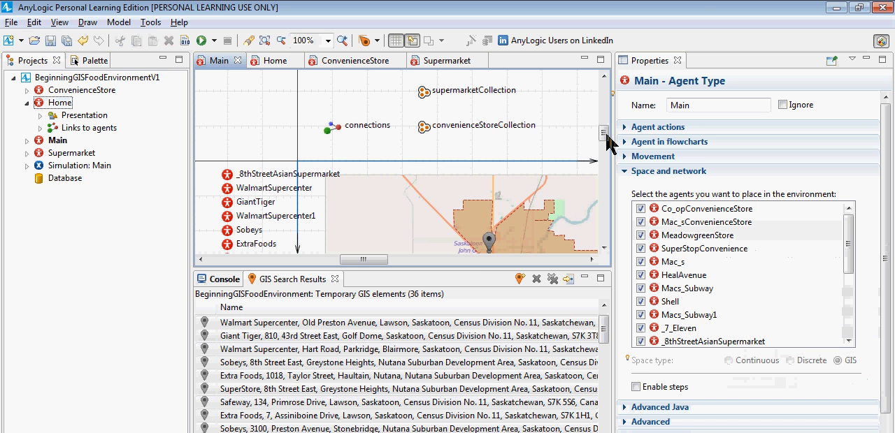
{"action": "left_click_drag", "start_coordinate": [363, 260], "coordinate": [313, 262]}
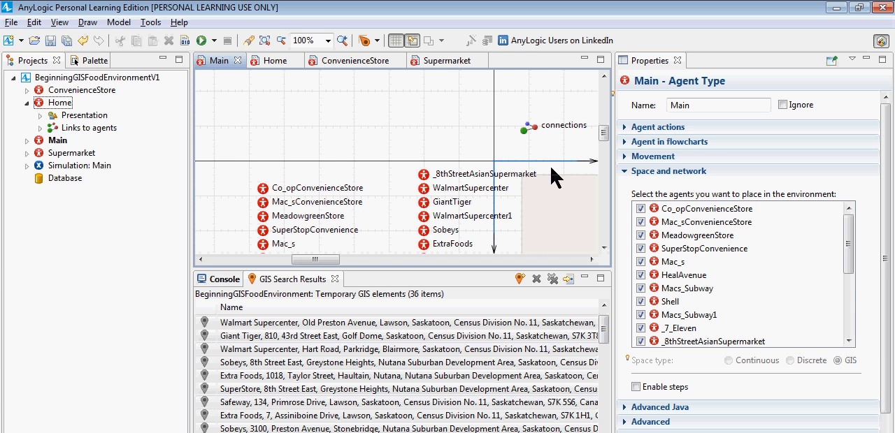
{"action": "left_click_drag", "start_coordinate": [604, 136], "coordinate": [603, 163]}
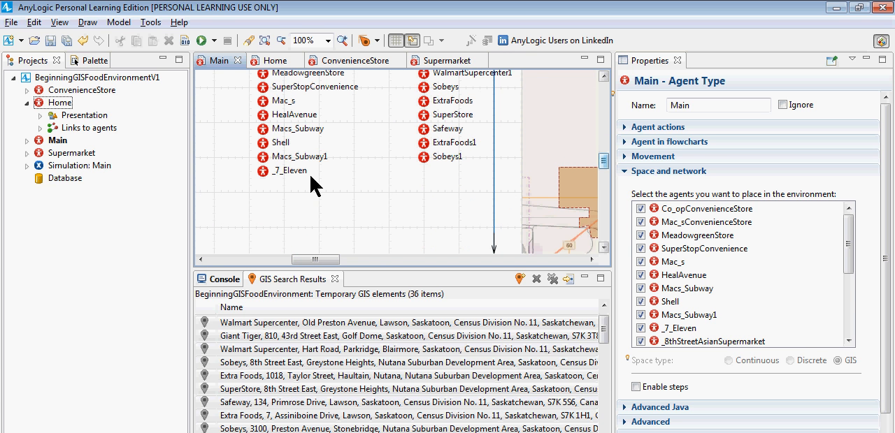
{"action": "key", "text": "alt+Tab"}
{"action": "key", "text": "alt+Tab"}
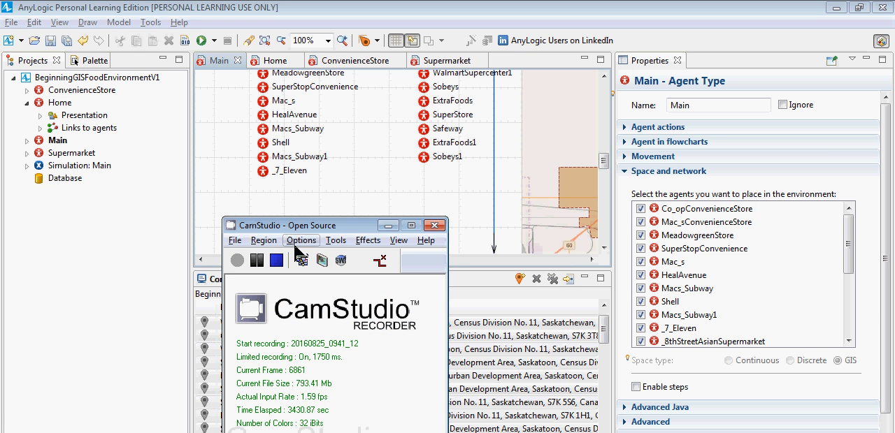